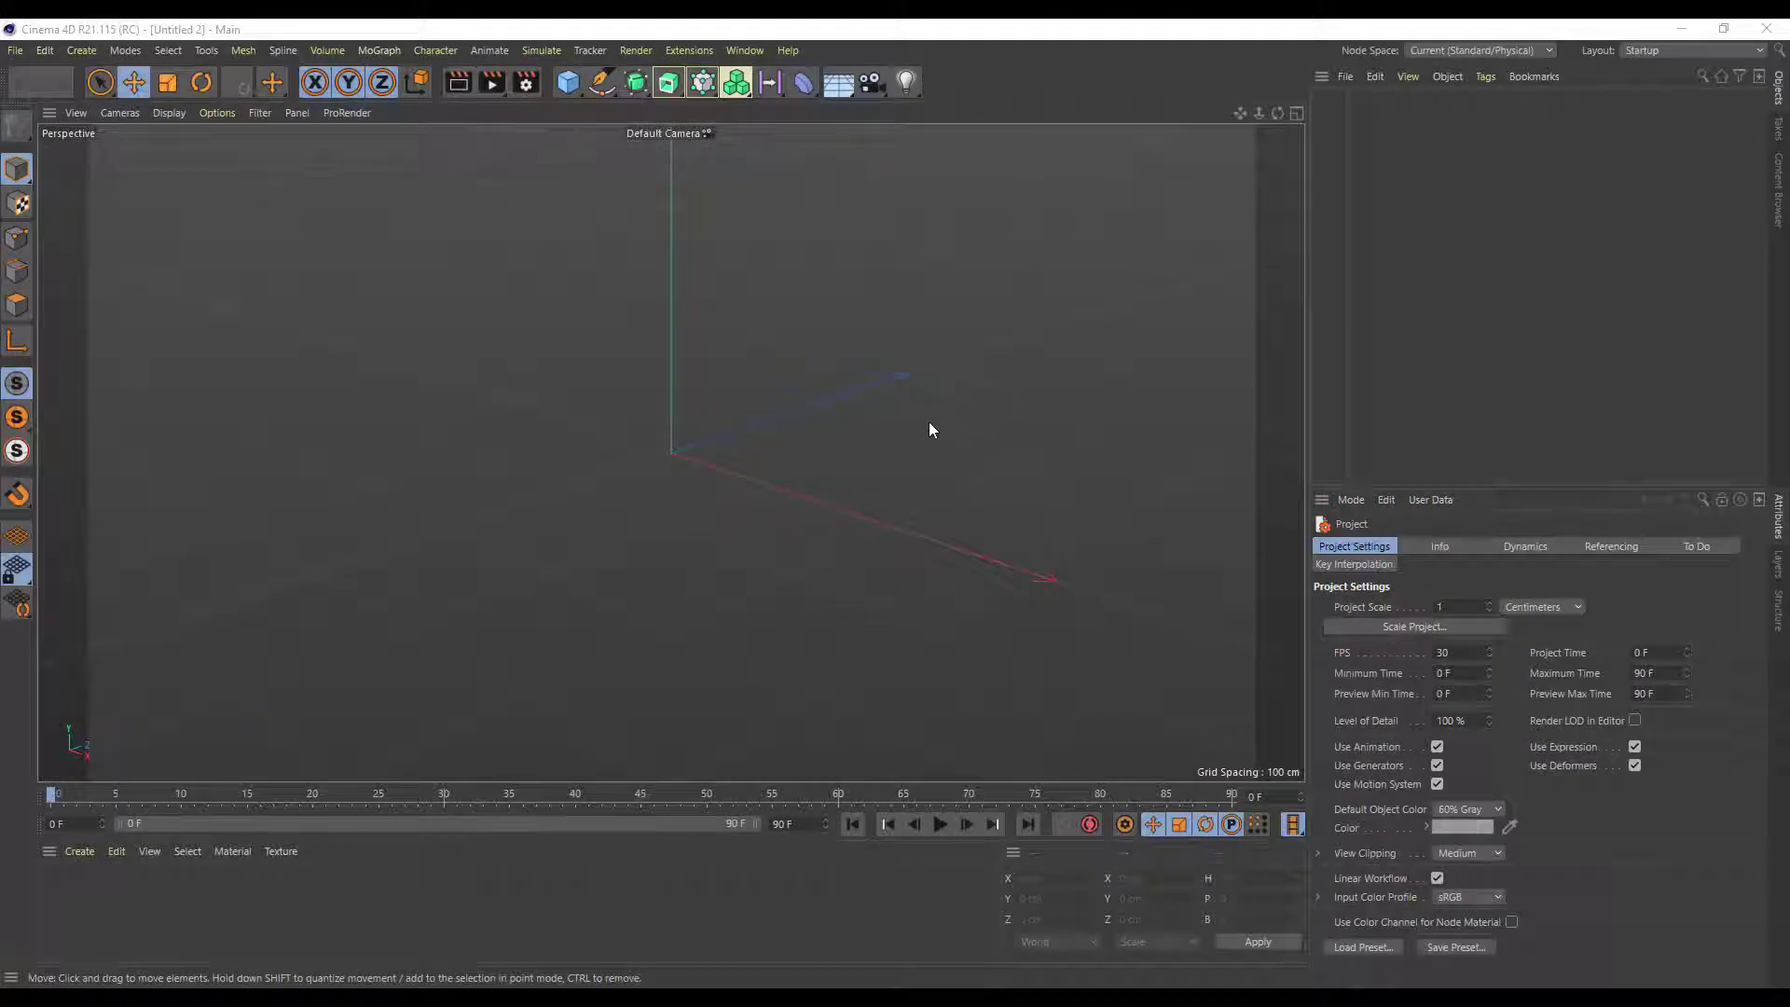
# Add a sphere primitive to the scene and raise it about 10 cm along the Y axis
pyautogui.keyDown('alt'); pyautogui.moveTo(954, 401); pyautogui.dragTo(937, 507, button='middle'); pyautogui.keyUp('alt')
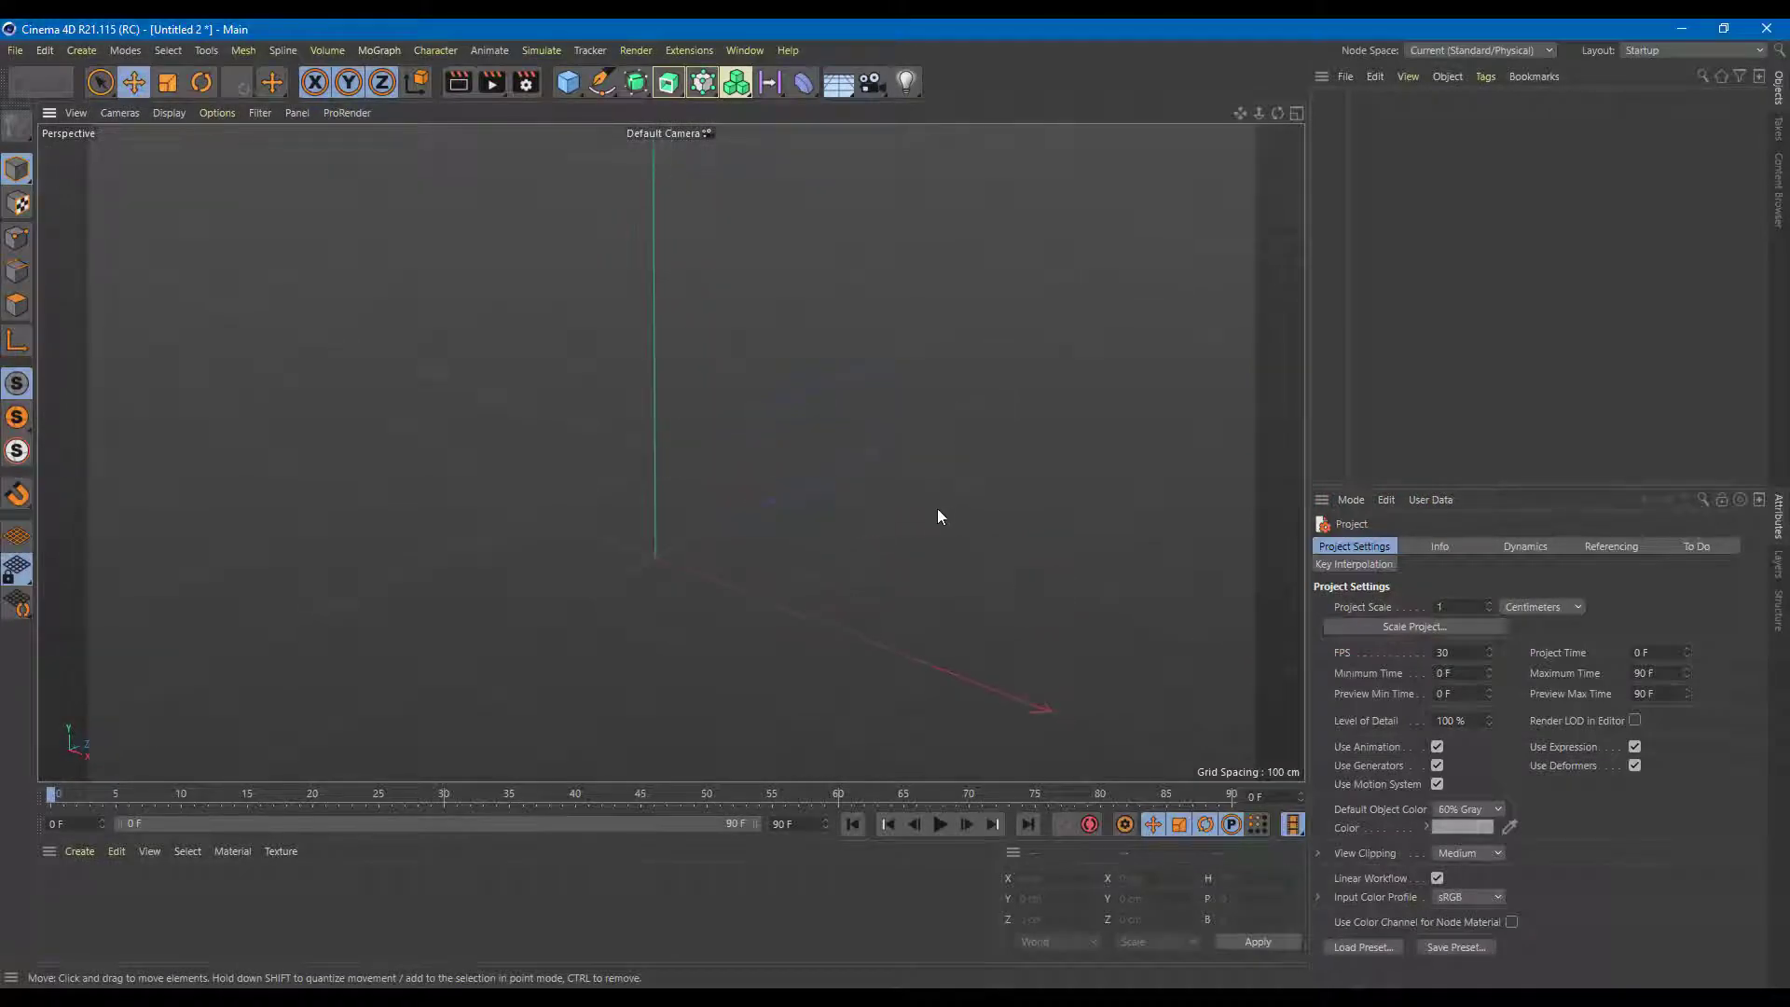
pyautogui.scroll(-5, 937, 507)
pyautogui.keyDown('alt'); pyautogui.moveTo(939, 481); pyautogui.dragTo(898, 457); pyautogui.keyUp('alt')
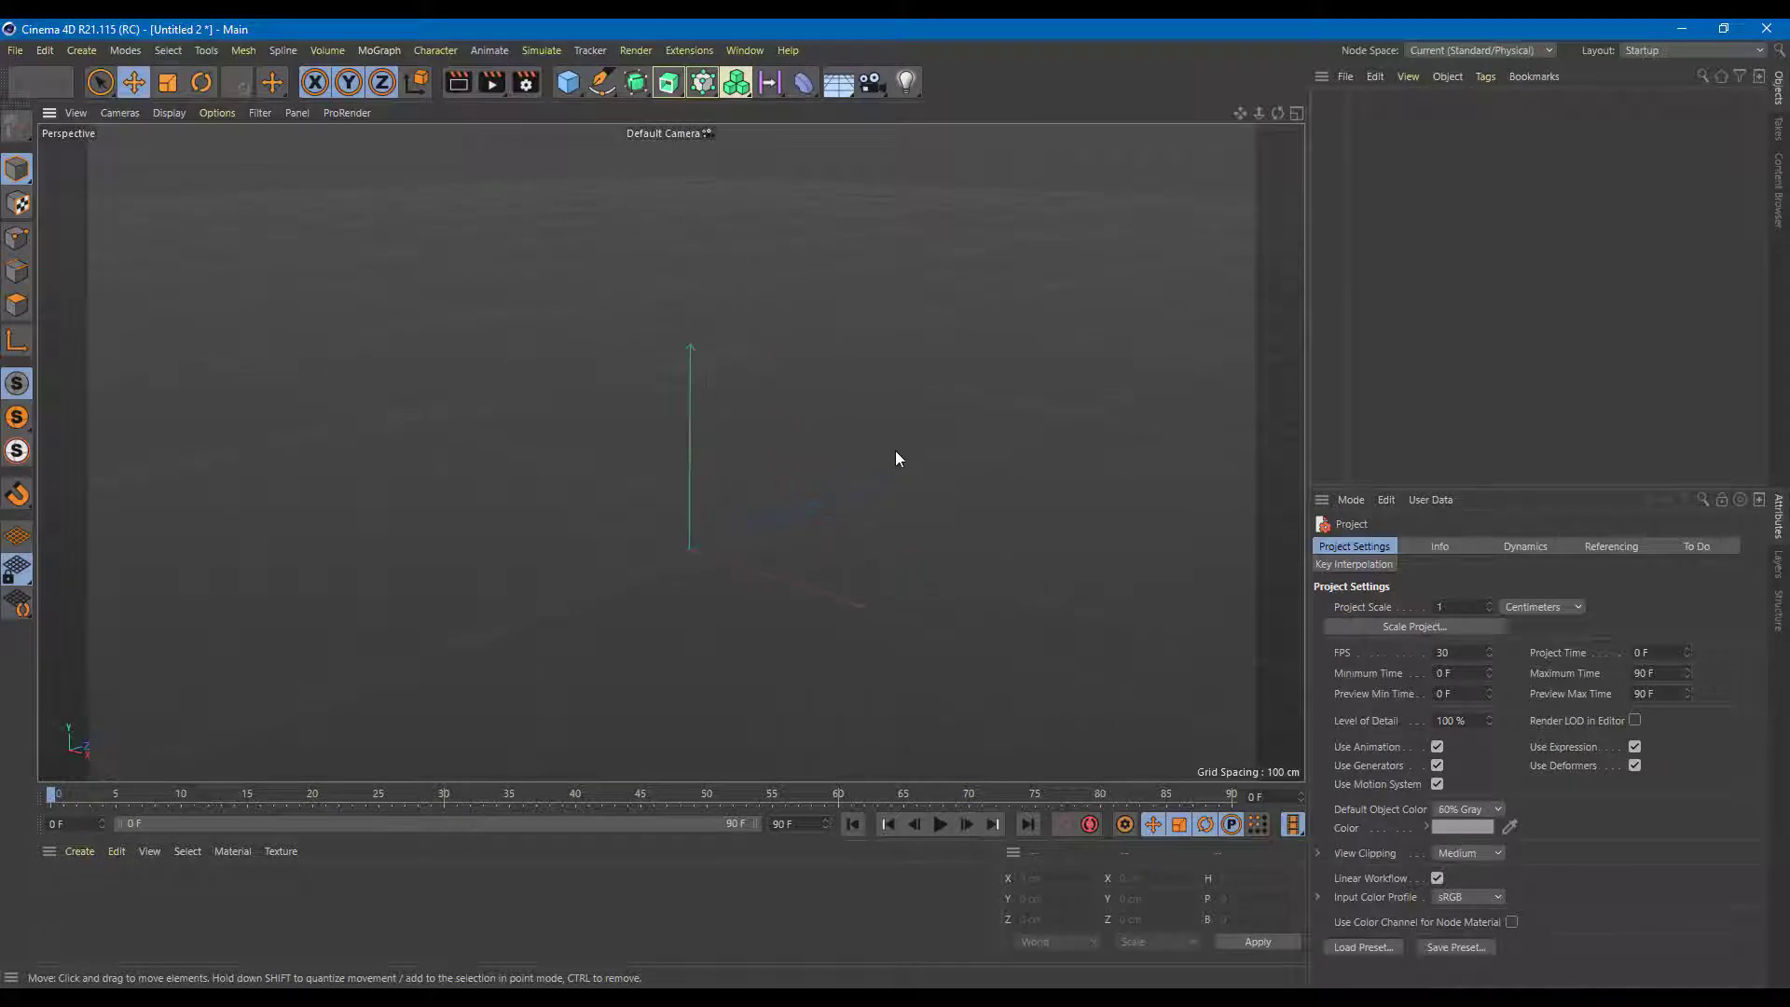
pyautogui.click(573, 86)
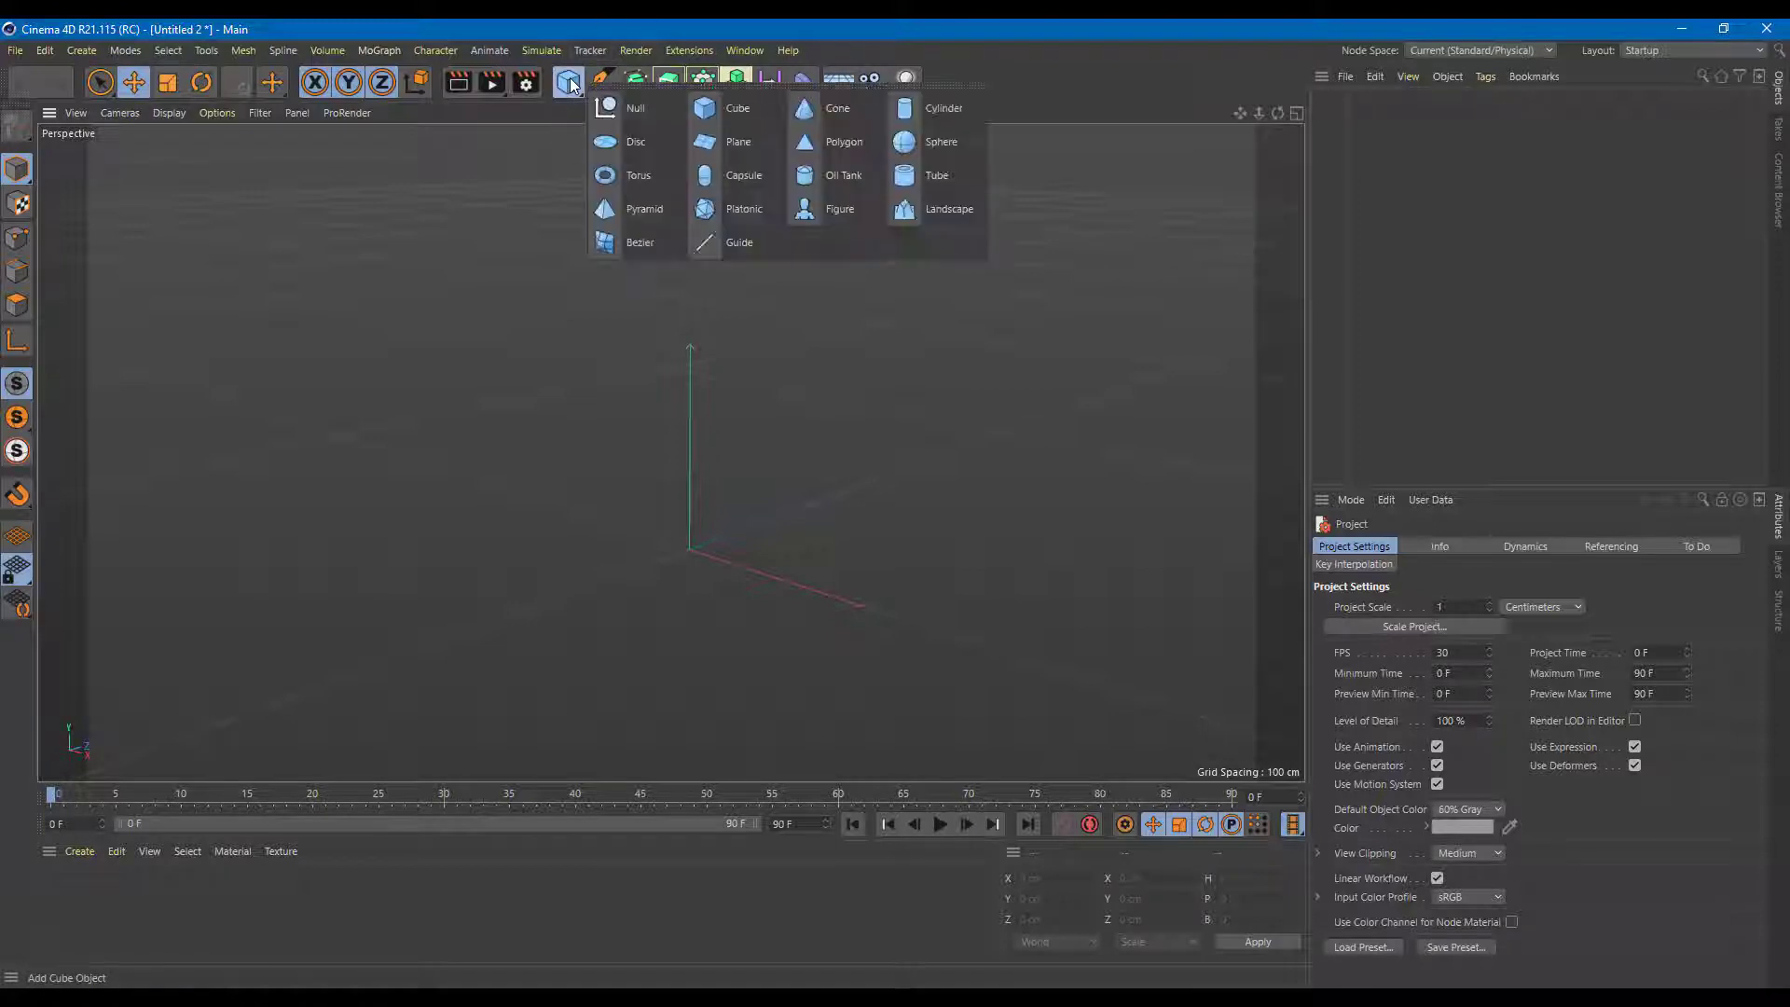
pyautogui.click(947, 153)
pyautogui.moveTo(692, 462)
pyautogui.mouseDown()
pyautogui.moveTo(690, 421)
pyautogui.moveTo(701, 459)
pyautogui.mouseUp()
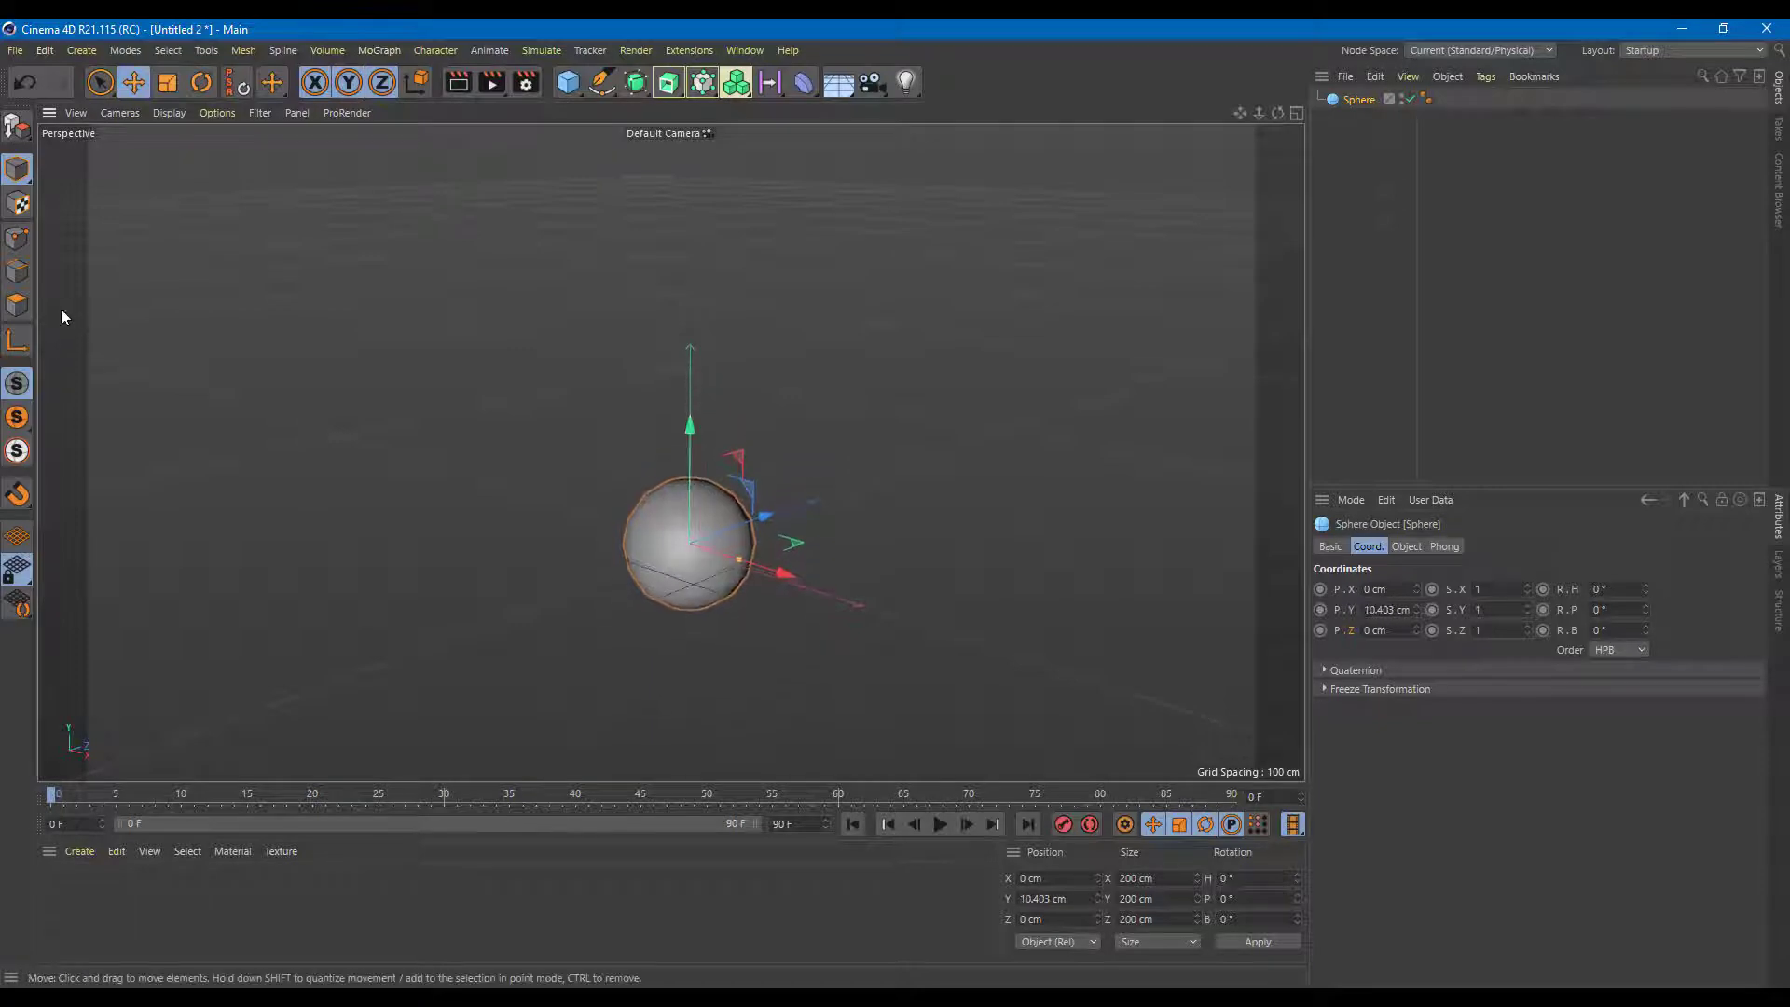
pyautogui.scroll(2, 650, 492)
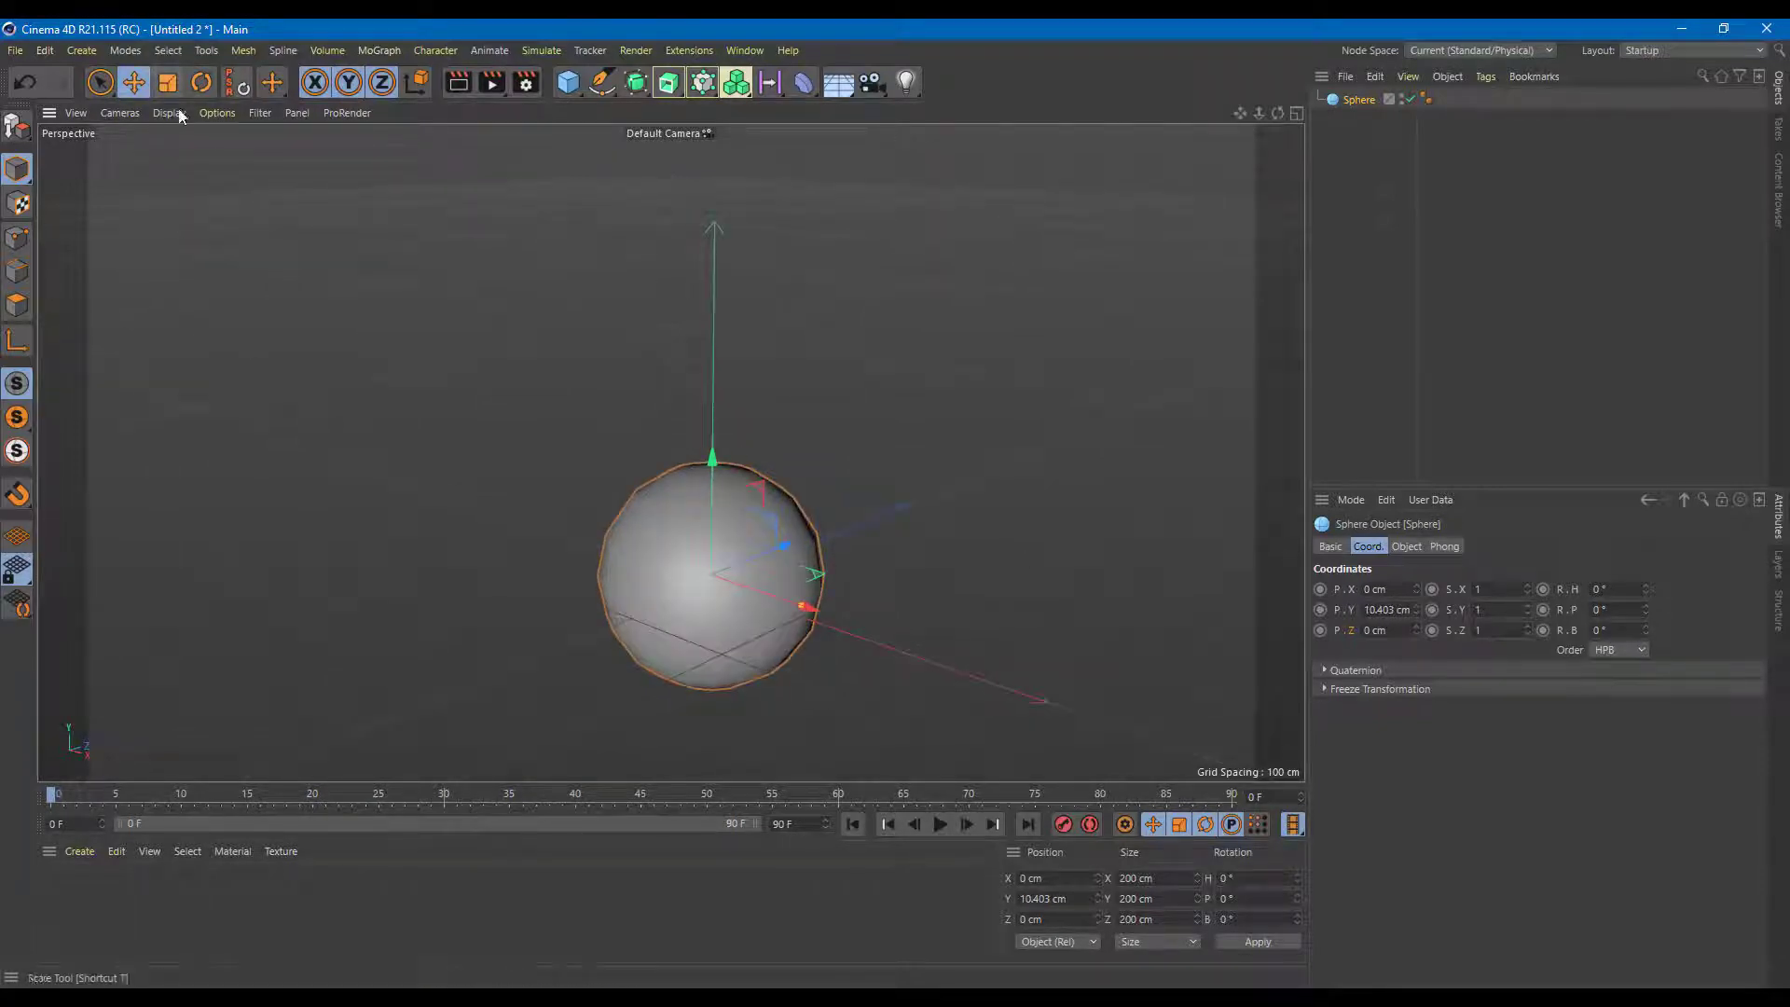
pyautogui.scroll(2, 897, 654)
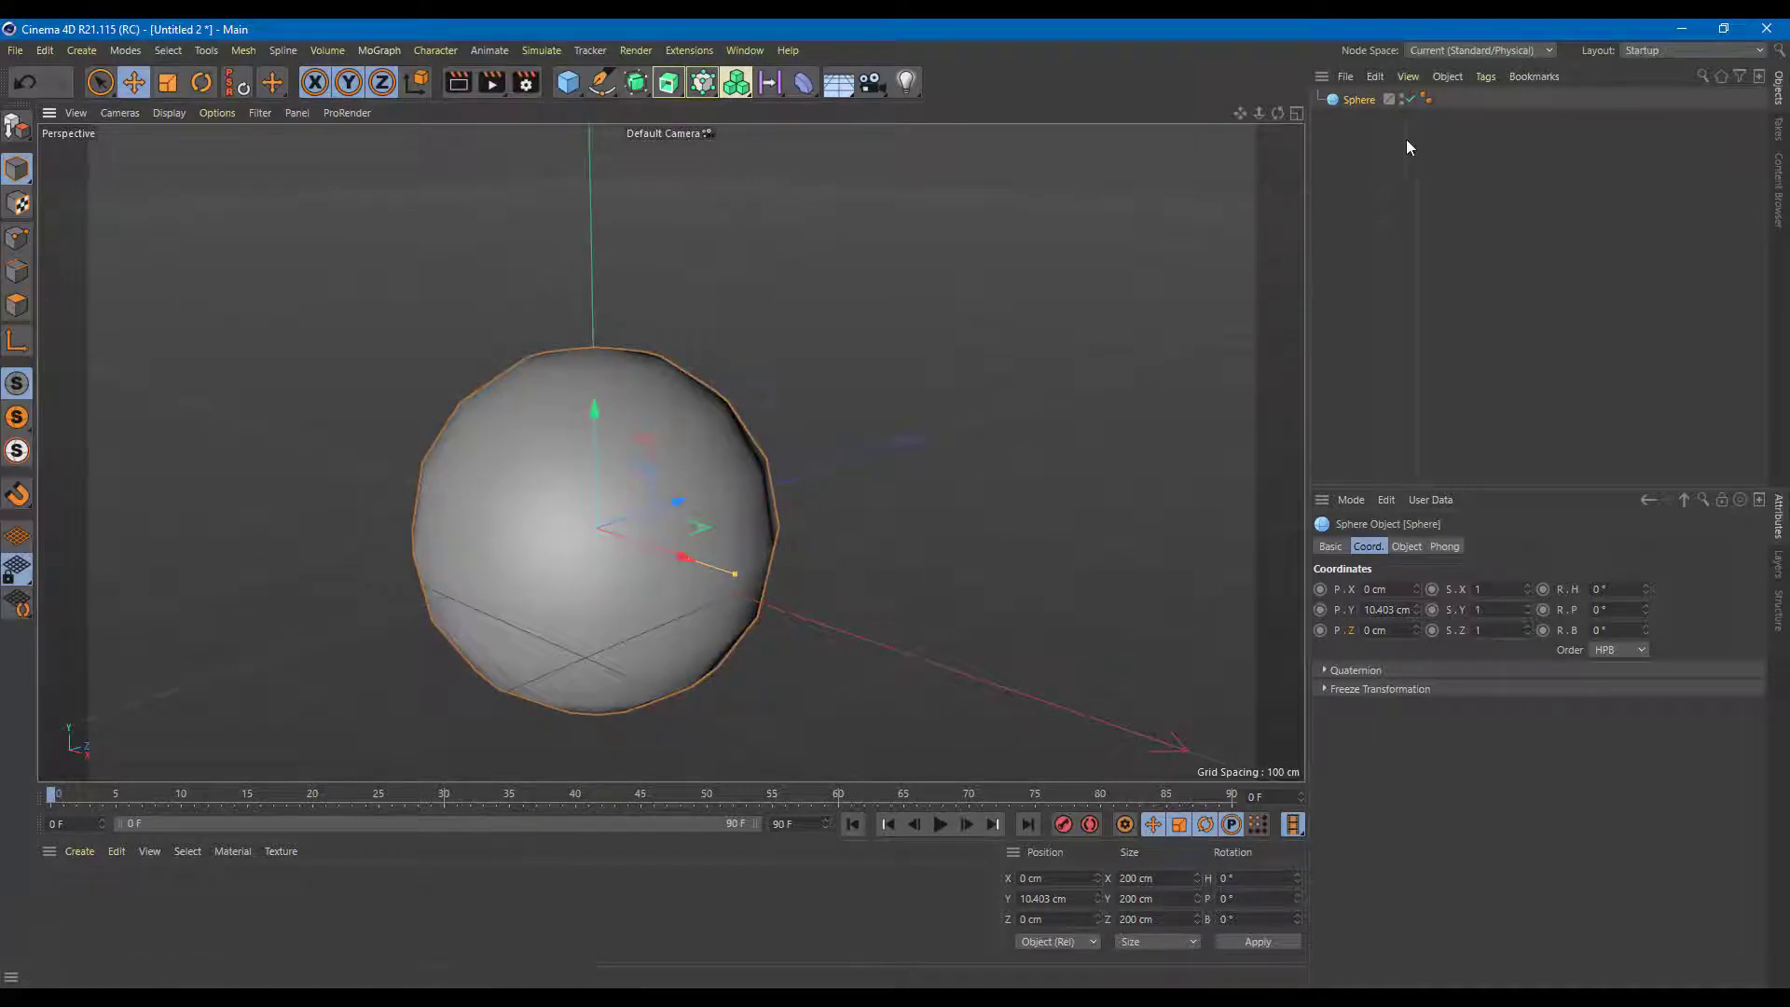
# Make the sphere editable and set the viewport display to Gouraud Shading (Lines)
pyautogui.press('c')
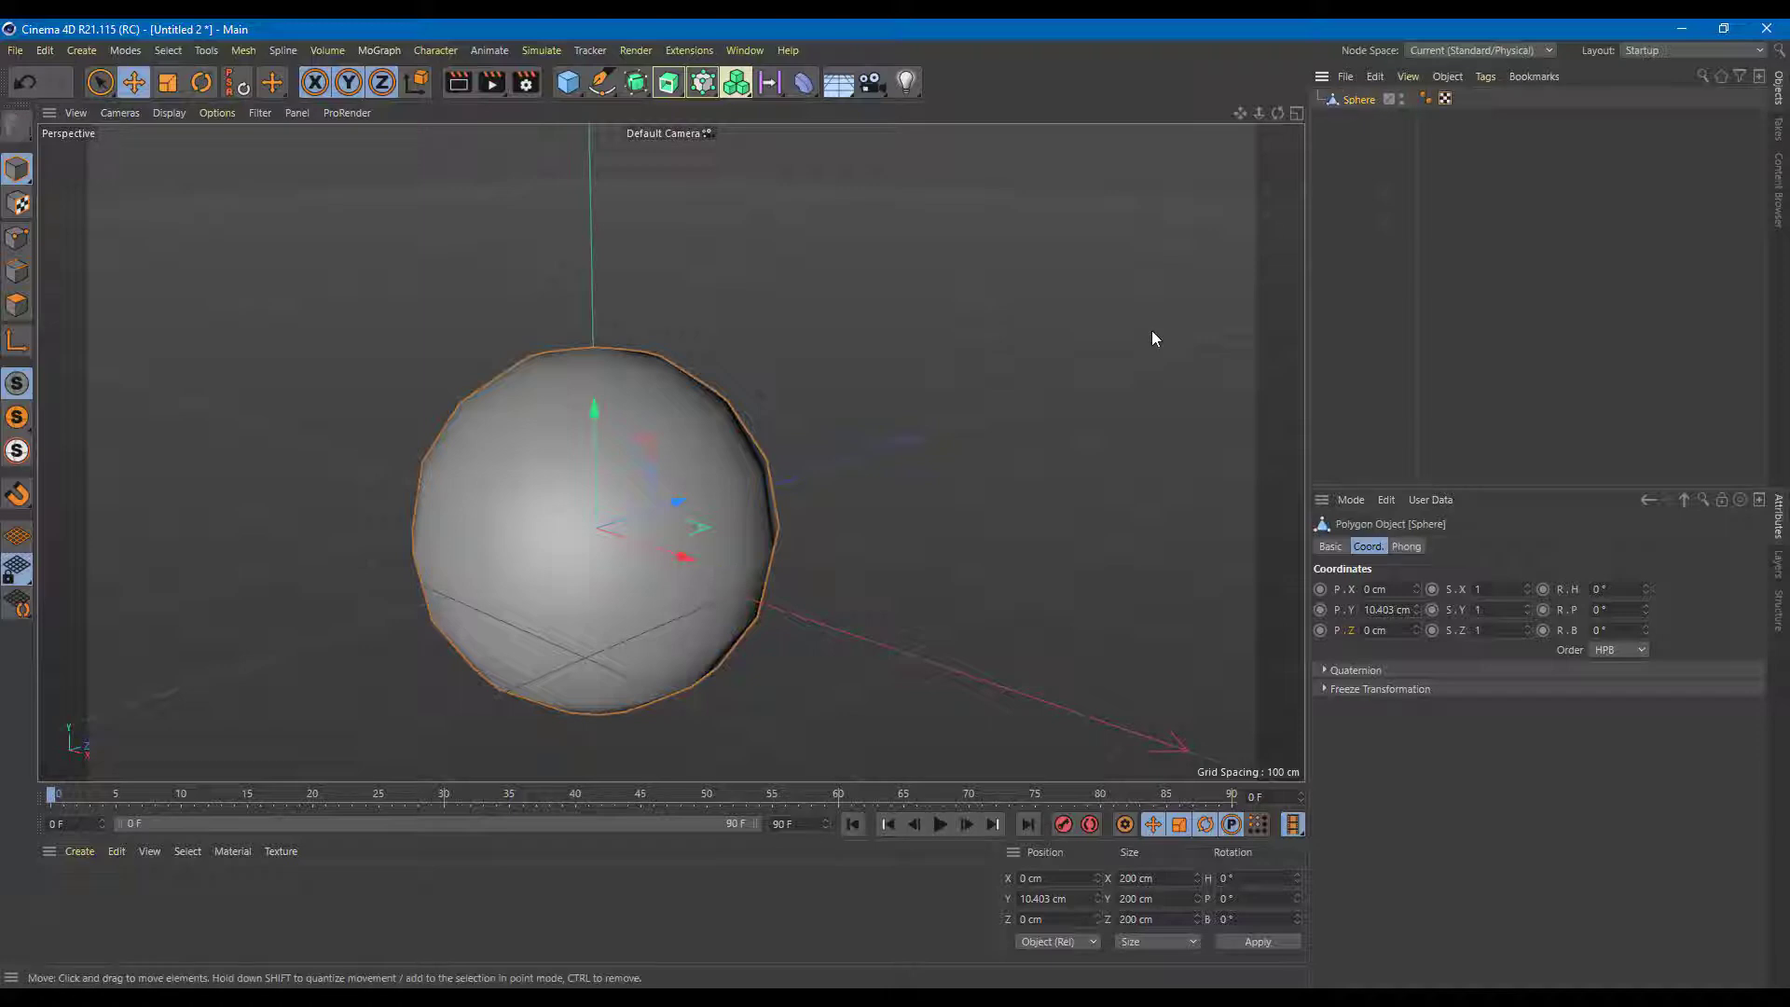
pyautogui.press('n')
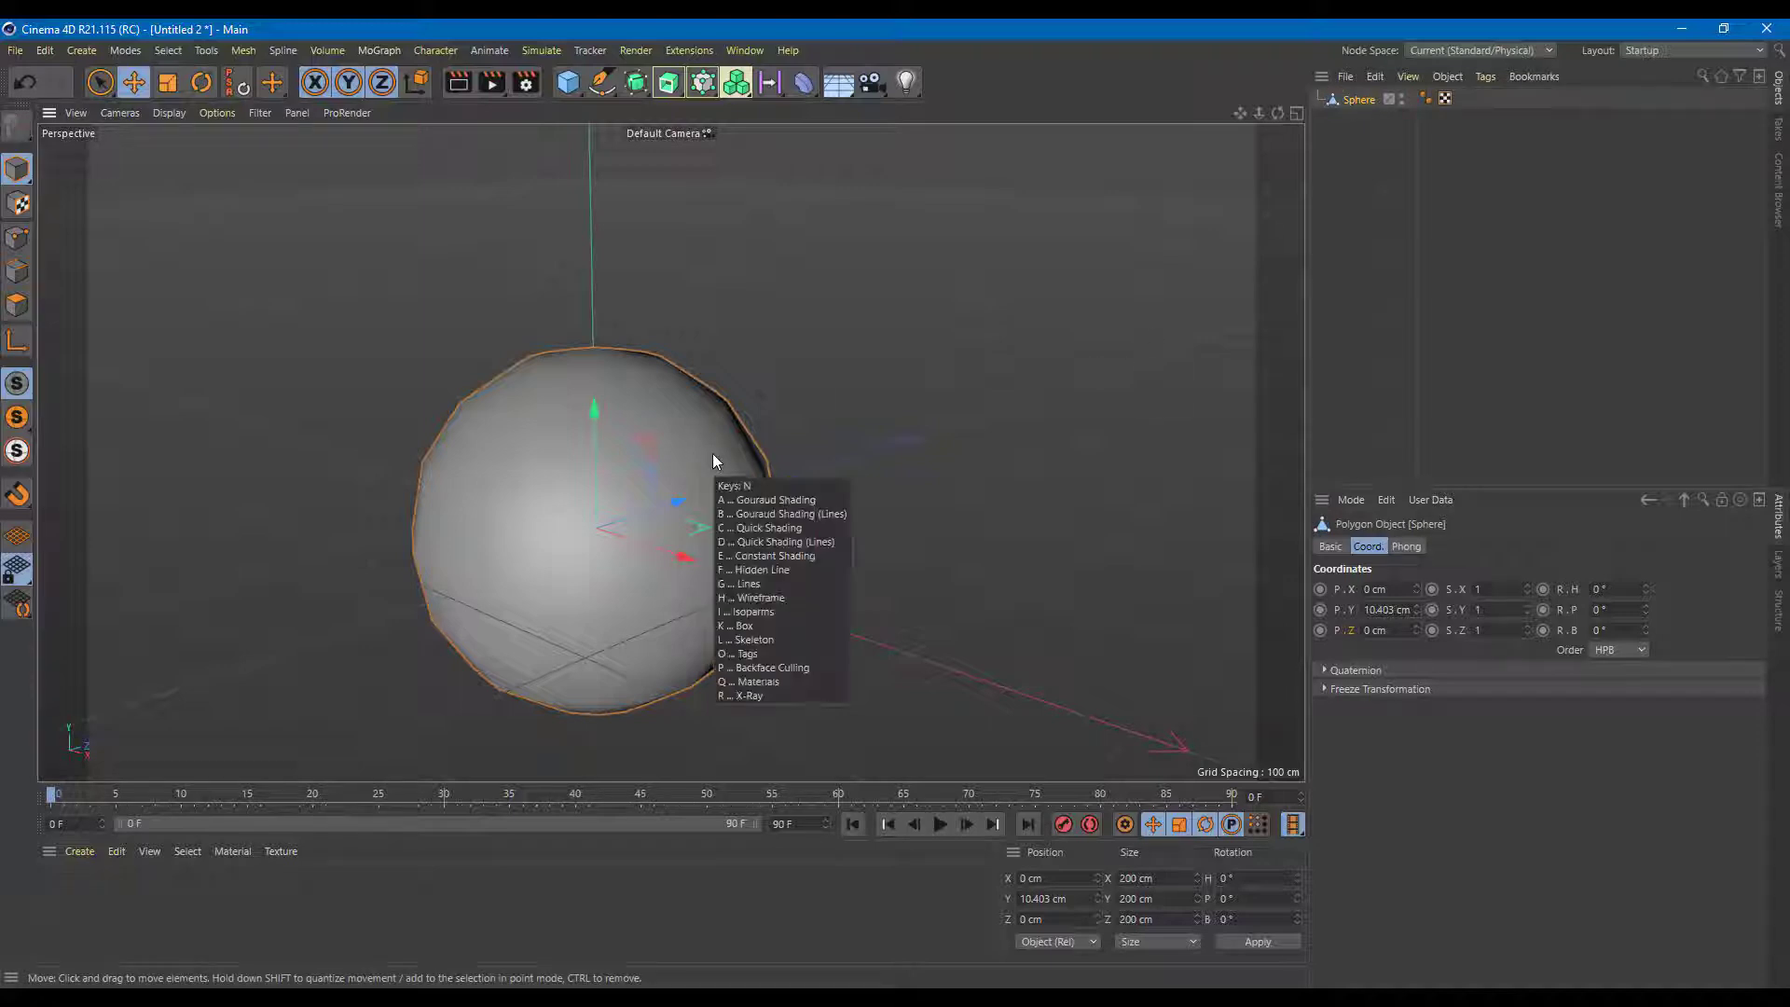
pyautogui.press('b')
pyautogui.scroll(2, 632, 472)
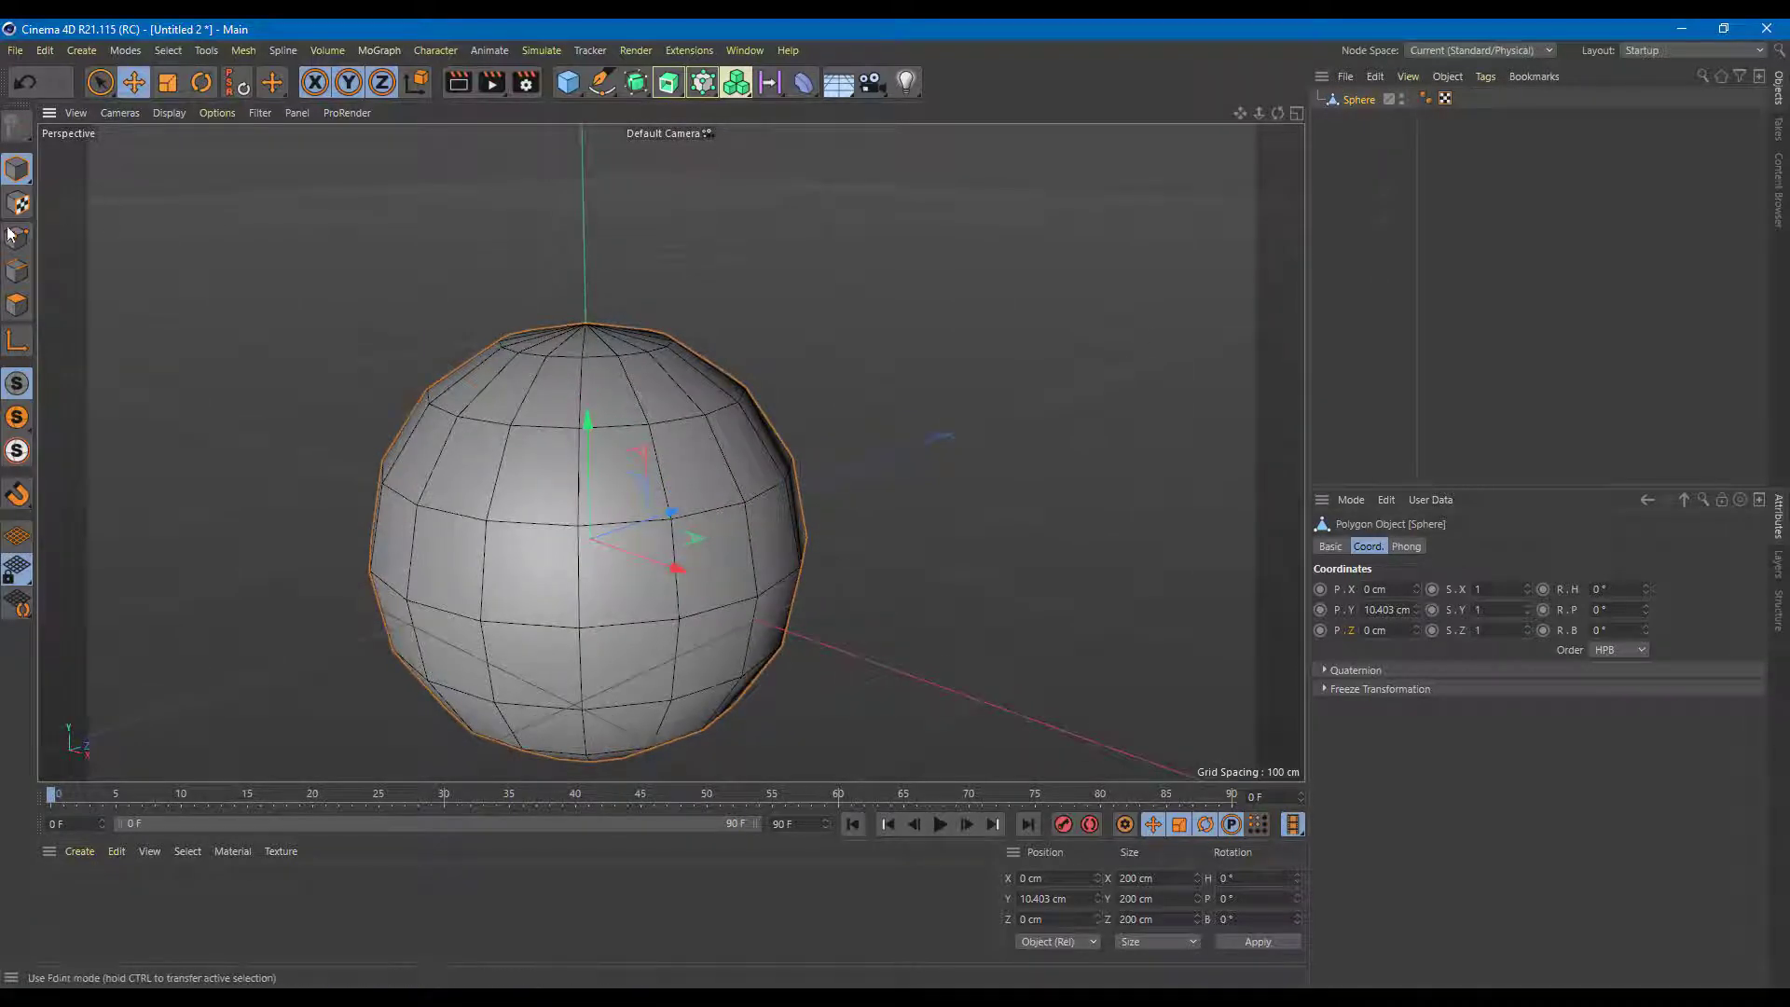
# Delete all polygons in the upper half of the sphere with a rectangle selection, leaving an open bowl
pyautogui.click(16, 305)
pyautogui.keyDown('alt'); pyautogui.moveTo(893, 439); pyautogui.dragTo(441, 372); pyautogui.keyUp('alt')
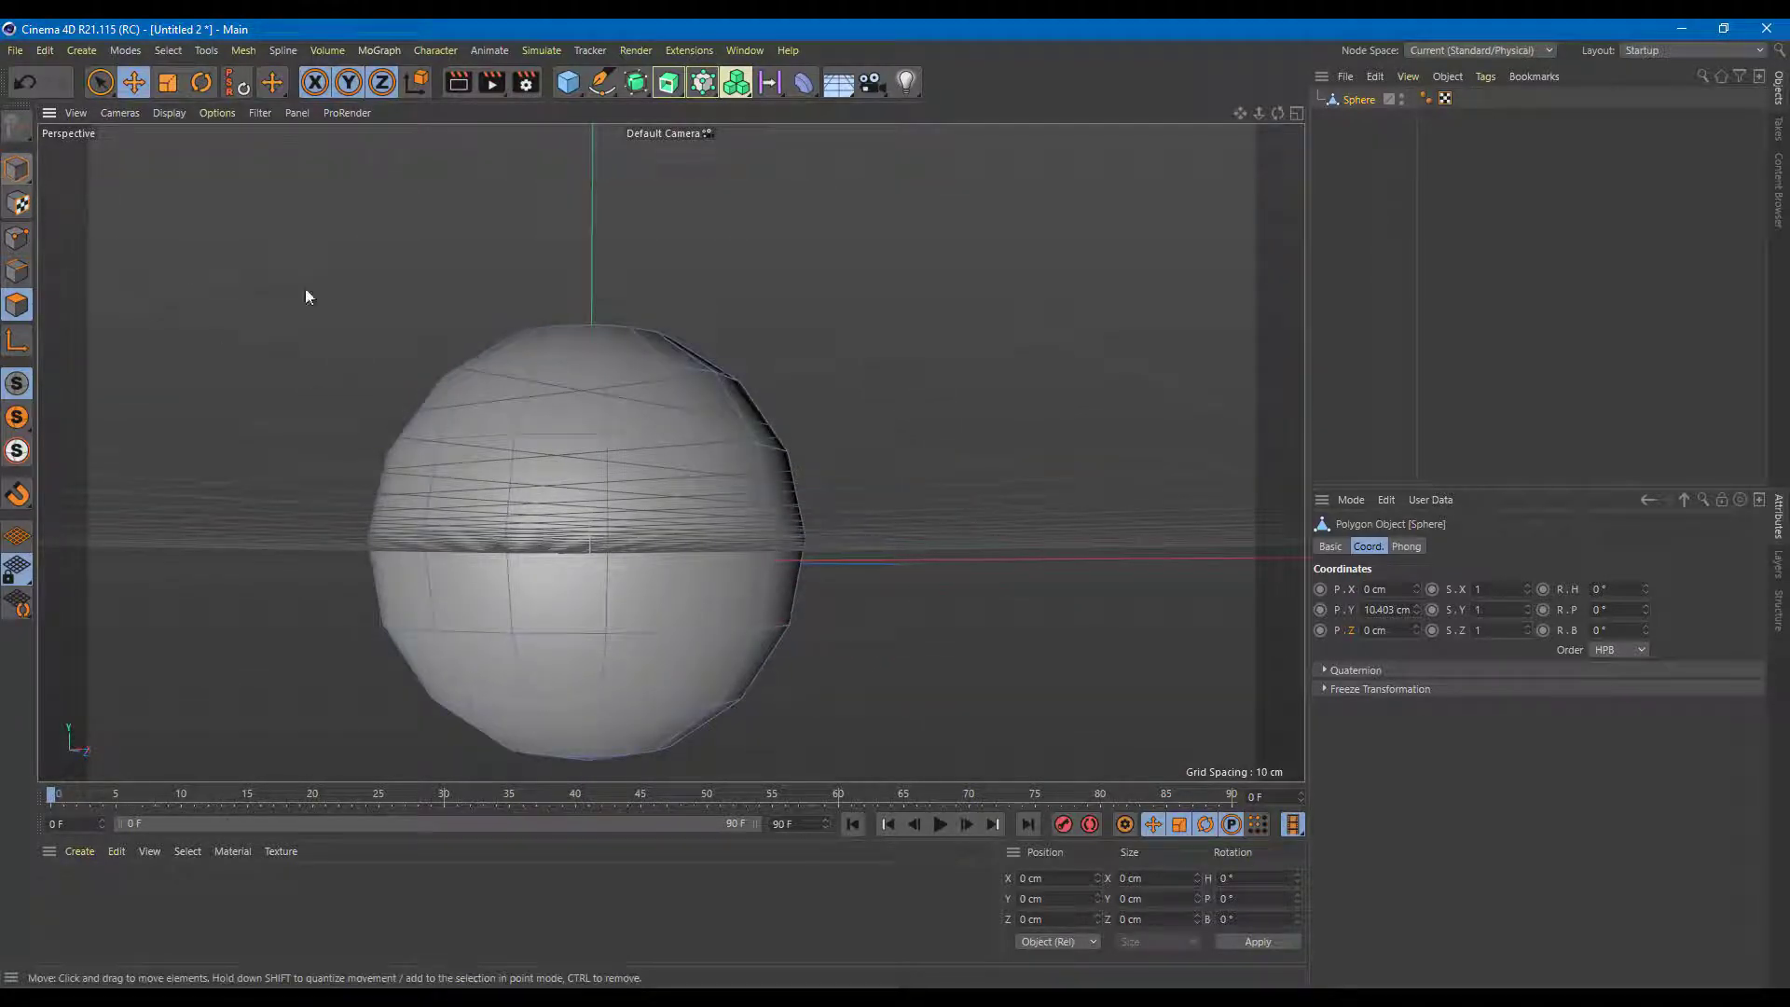
pyautogui.click(99, 82)
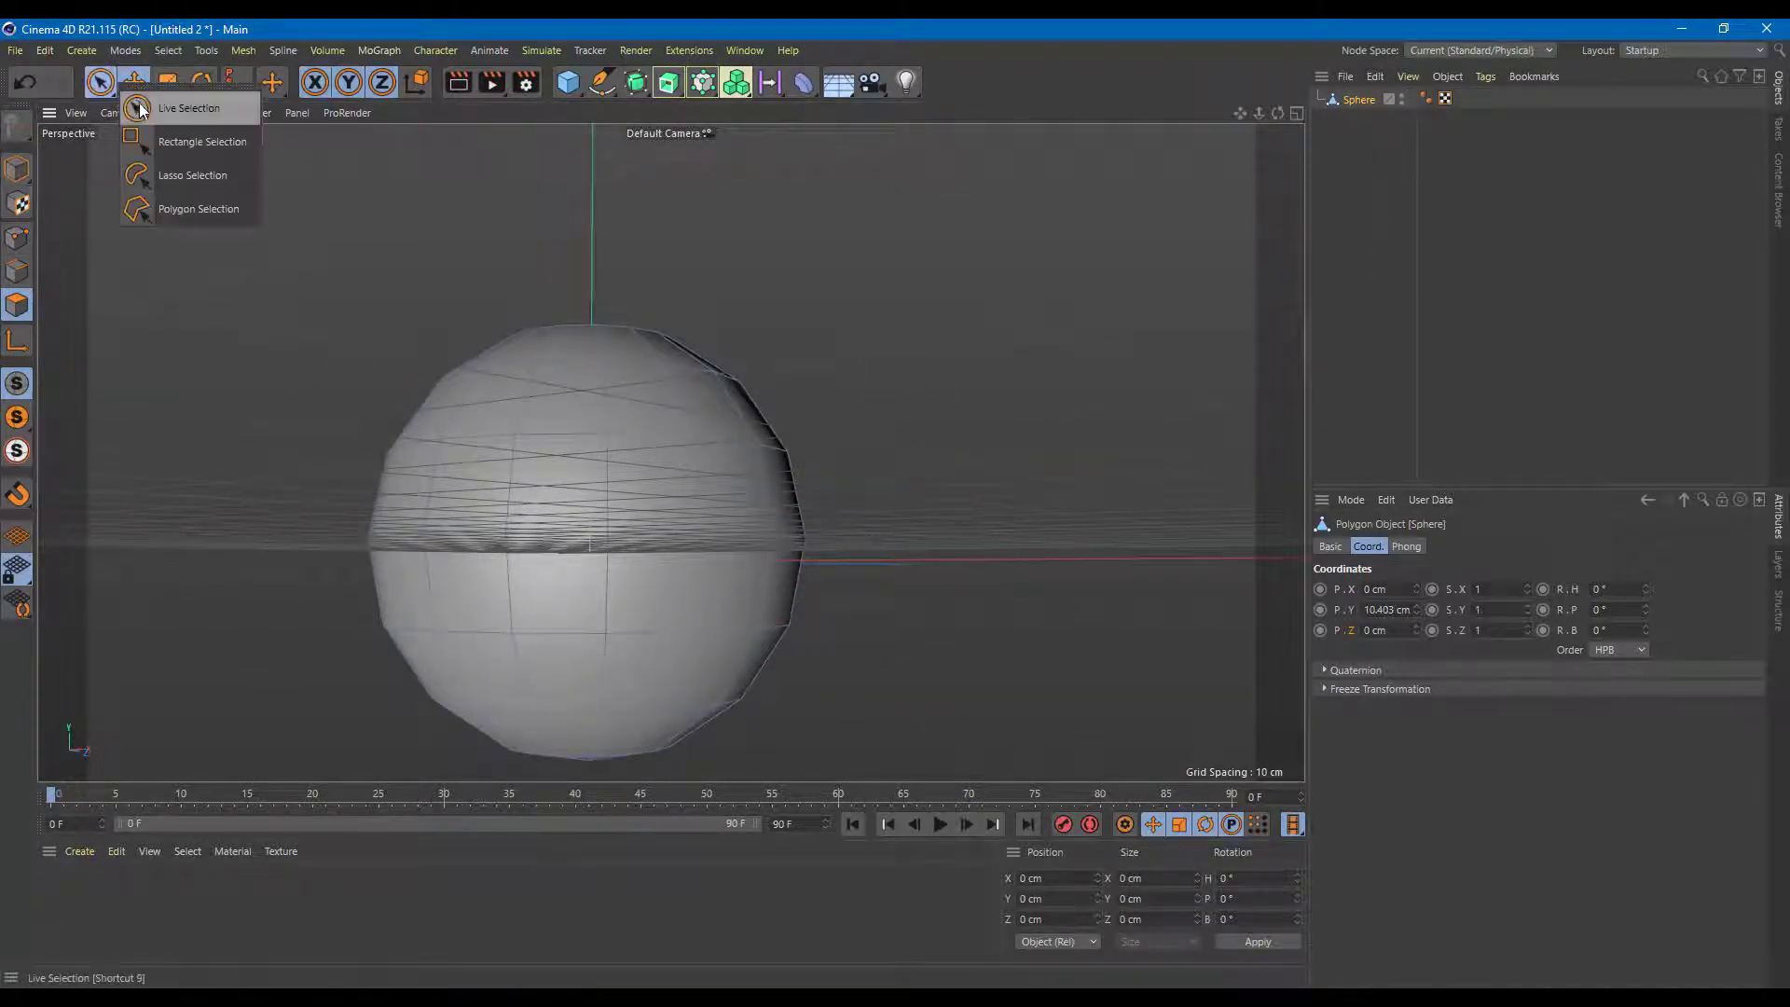
pyautogui.click(193, 144)
pyautogui.moveTo(216, 221); pyautogui.dragTo(203, 475)
pyautogui.press('Delete')
pyautogui.moveTo(327, 548); pyautogui.dragTo(995, 628)
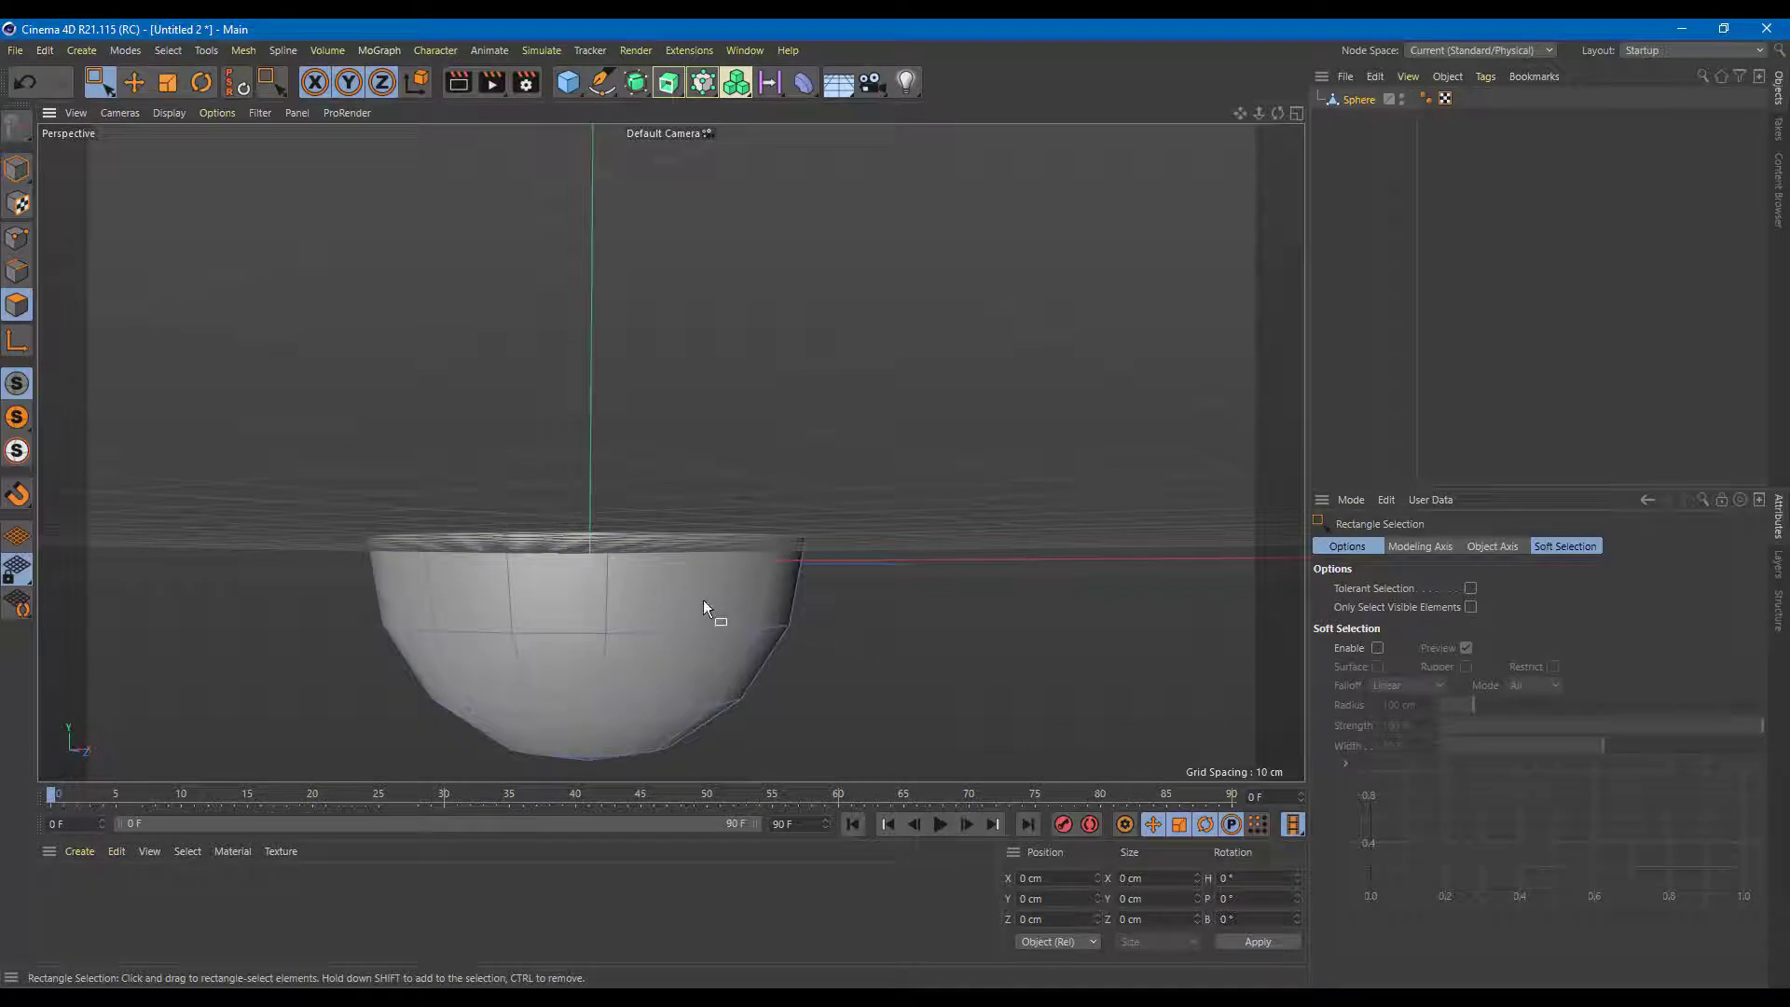
pyautogui.keyDown('alt'); pyautogui.moveTo(707, 597); pyautogui.dragTo(786, 653); pyautogui.keyUp('alt')
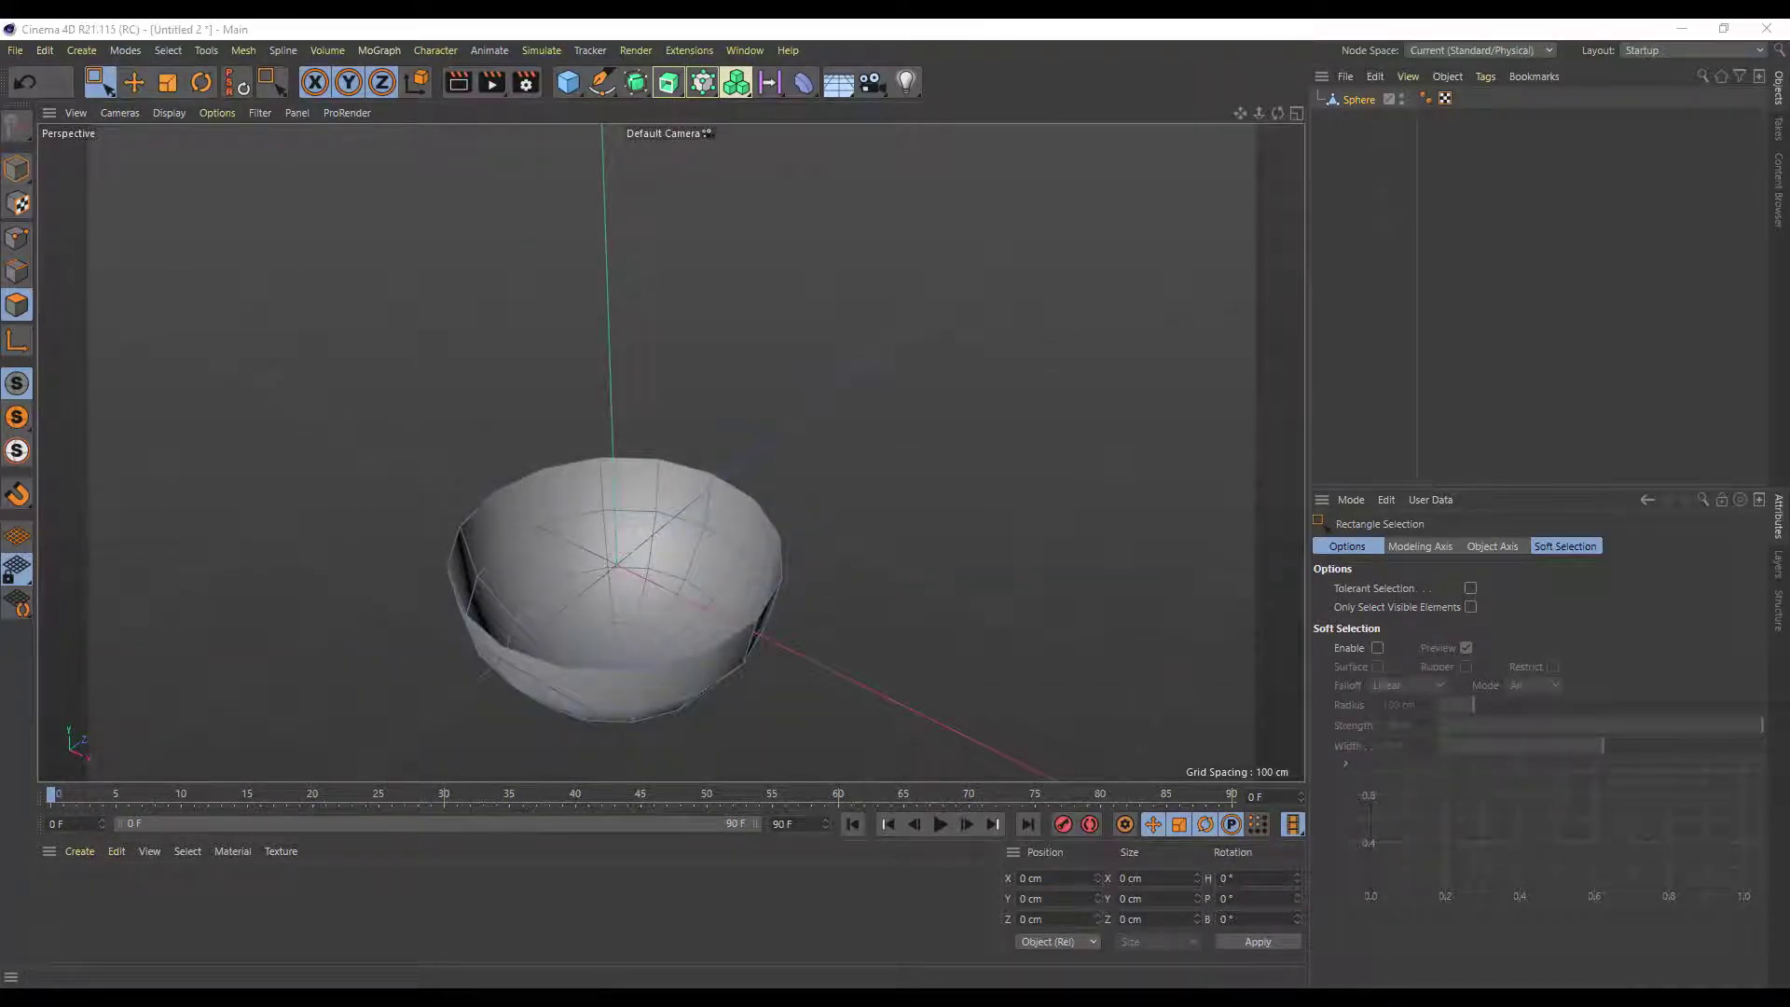
# Raise the whole bowl to about Y 100 cm so its lowest point rests on the ground plane
pyautogui.click(1352, 99)
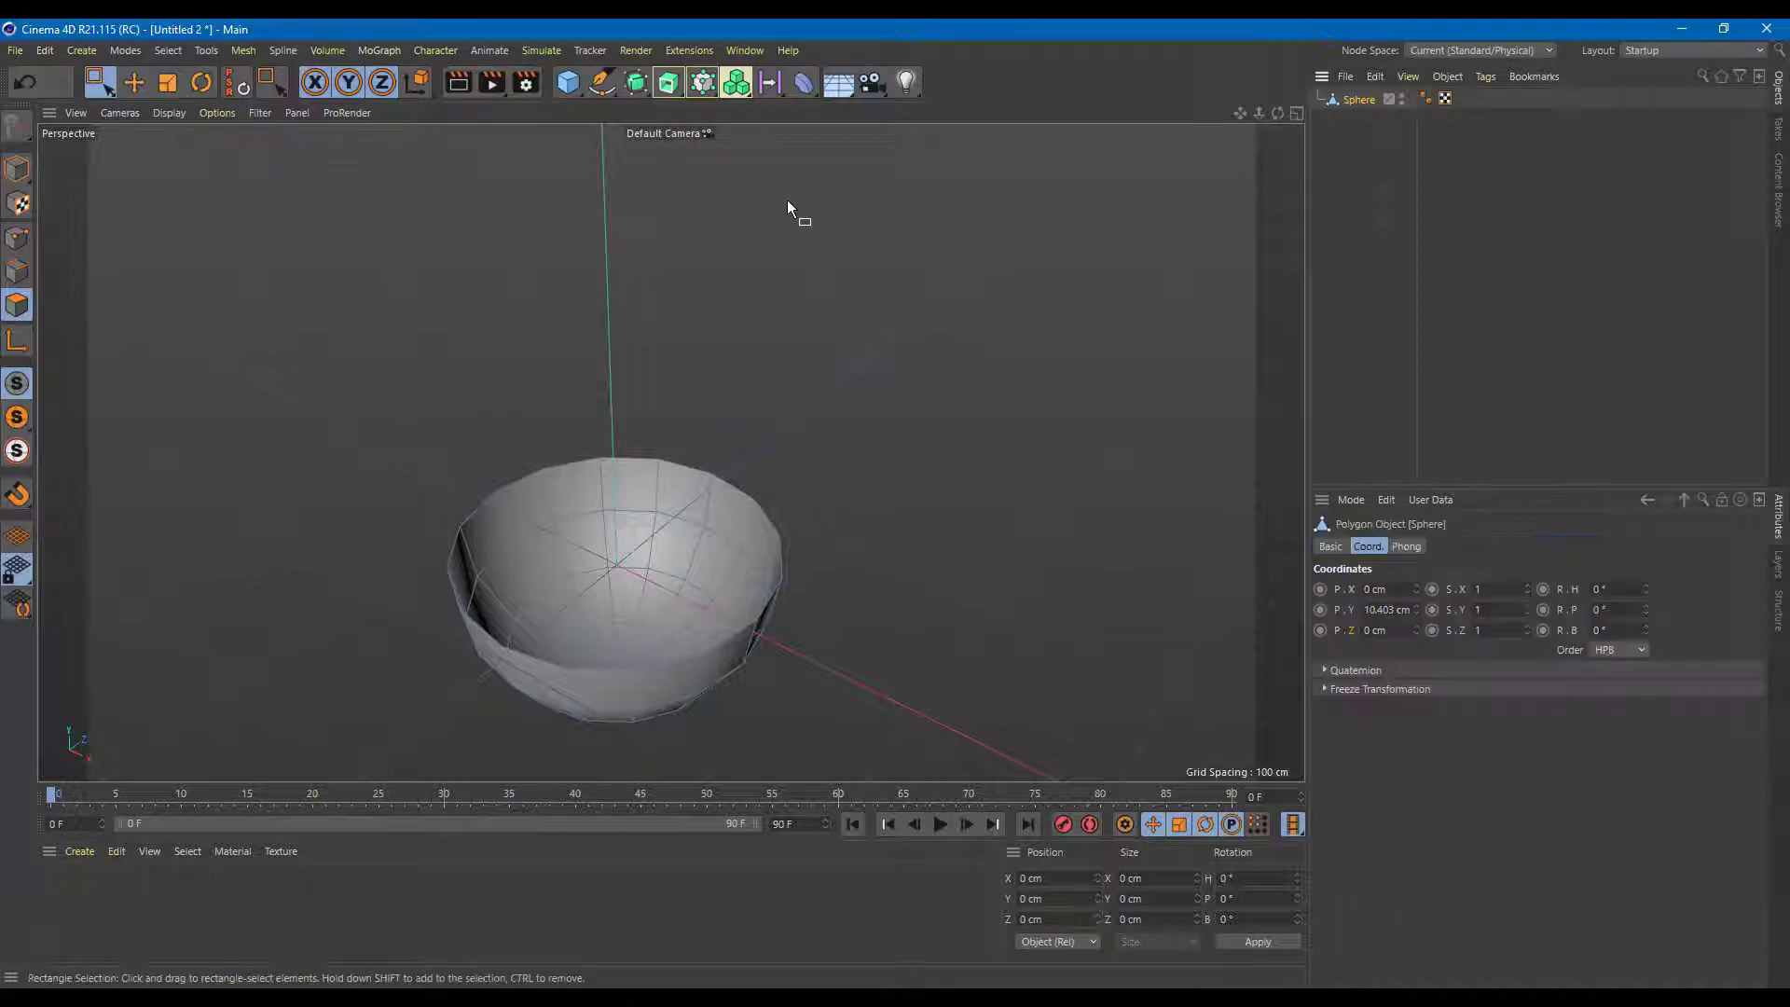
pyautogui.click(132, 86)
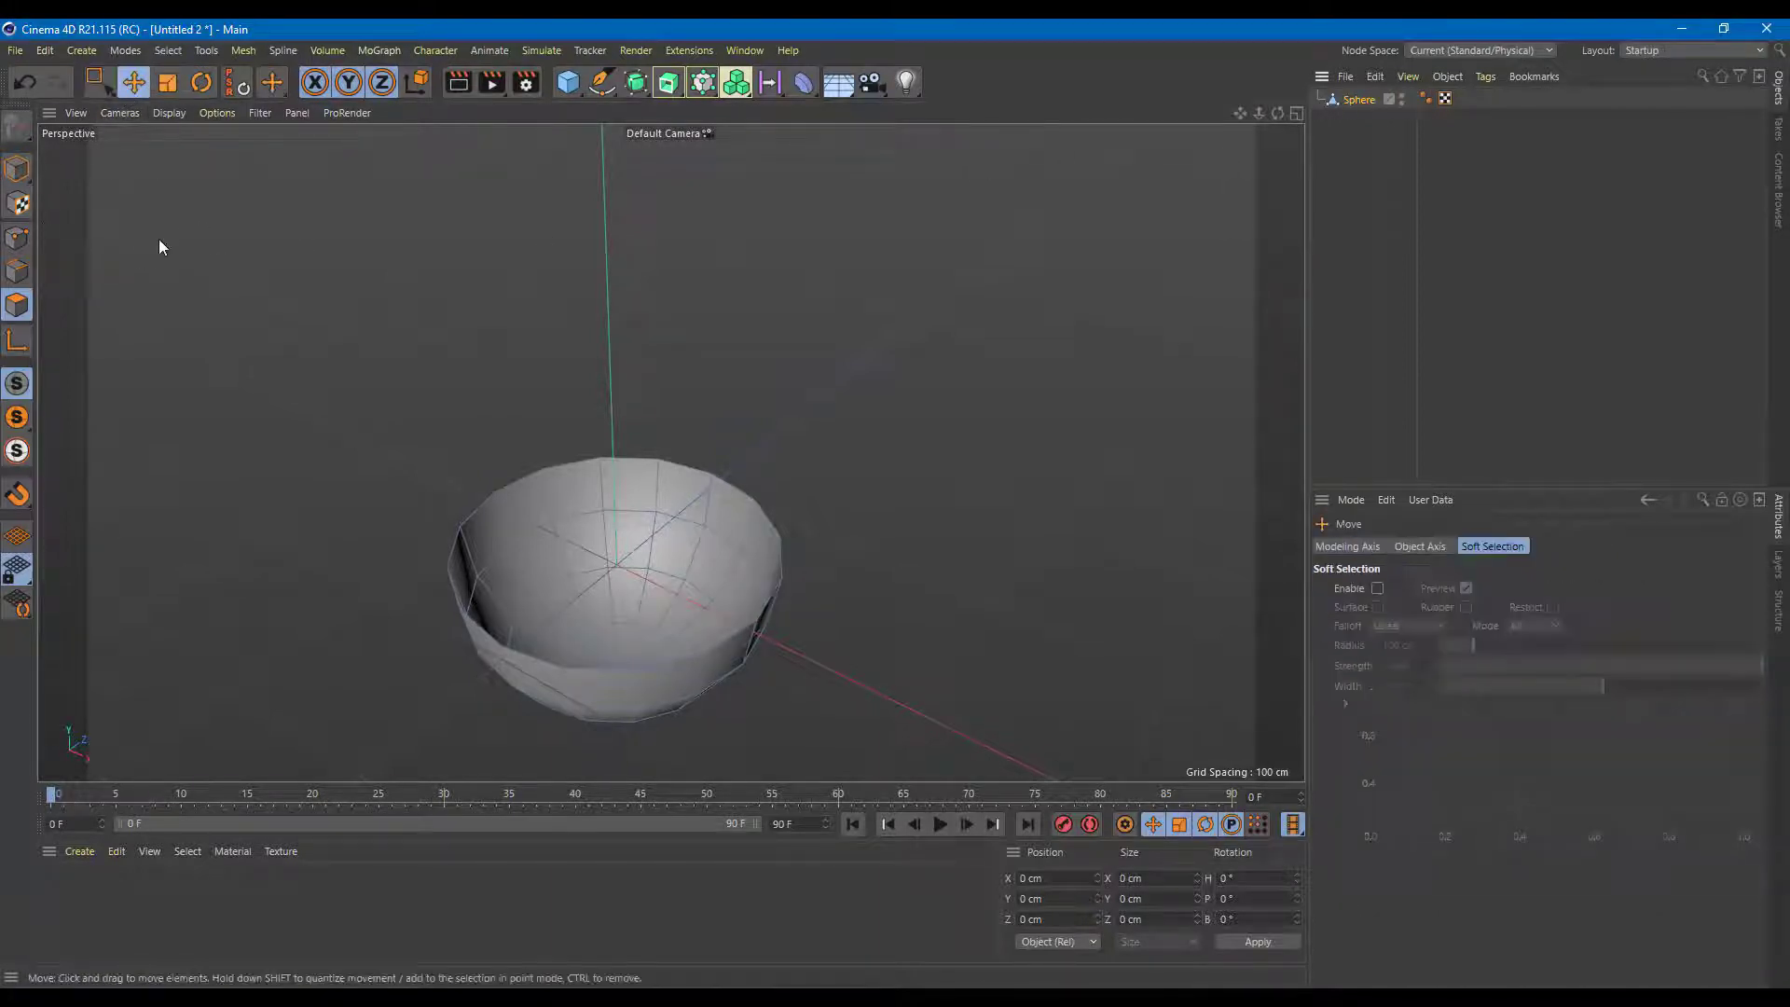
pyautogui.click(17, 170)
pyautogui.keyDown('alt'); pyautogui.moveTo(741, 485); pyautogui.dragTo(608, 303); pyautogui.keyUp('alt')
pyautogui.middleClick(835, 549)
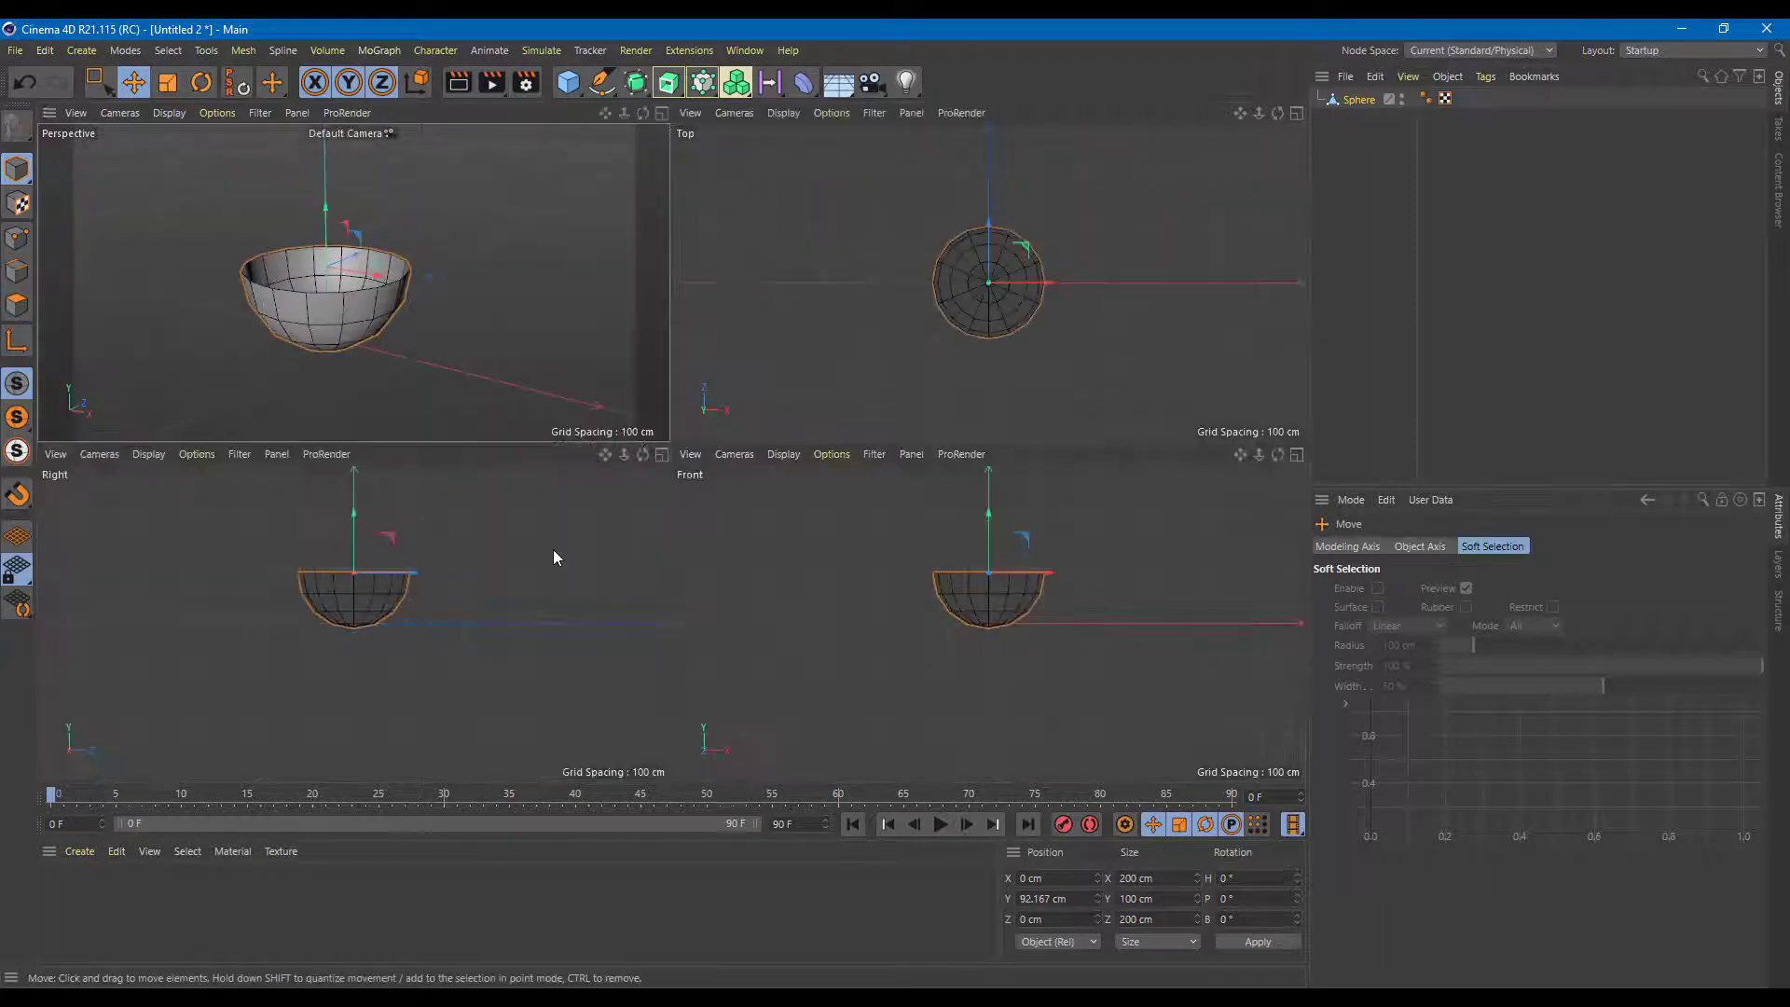
pyautogui.middleClick(453, 597)
pyautogui.moveTo(669, 235); pyautogui.dragTo(669, 228)
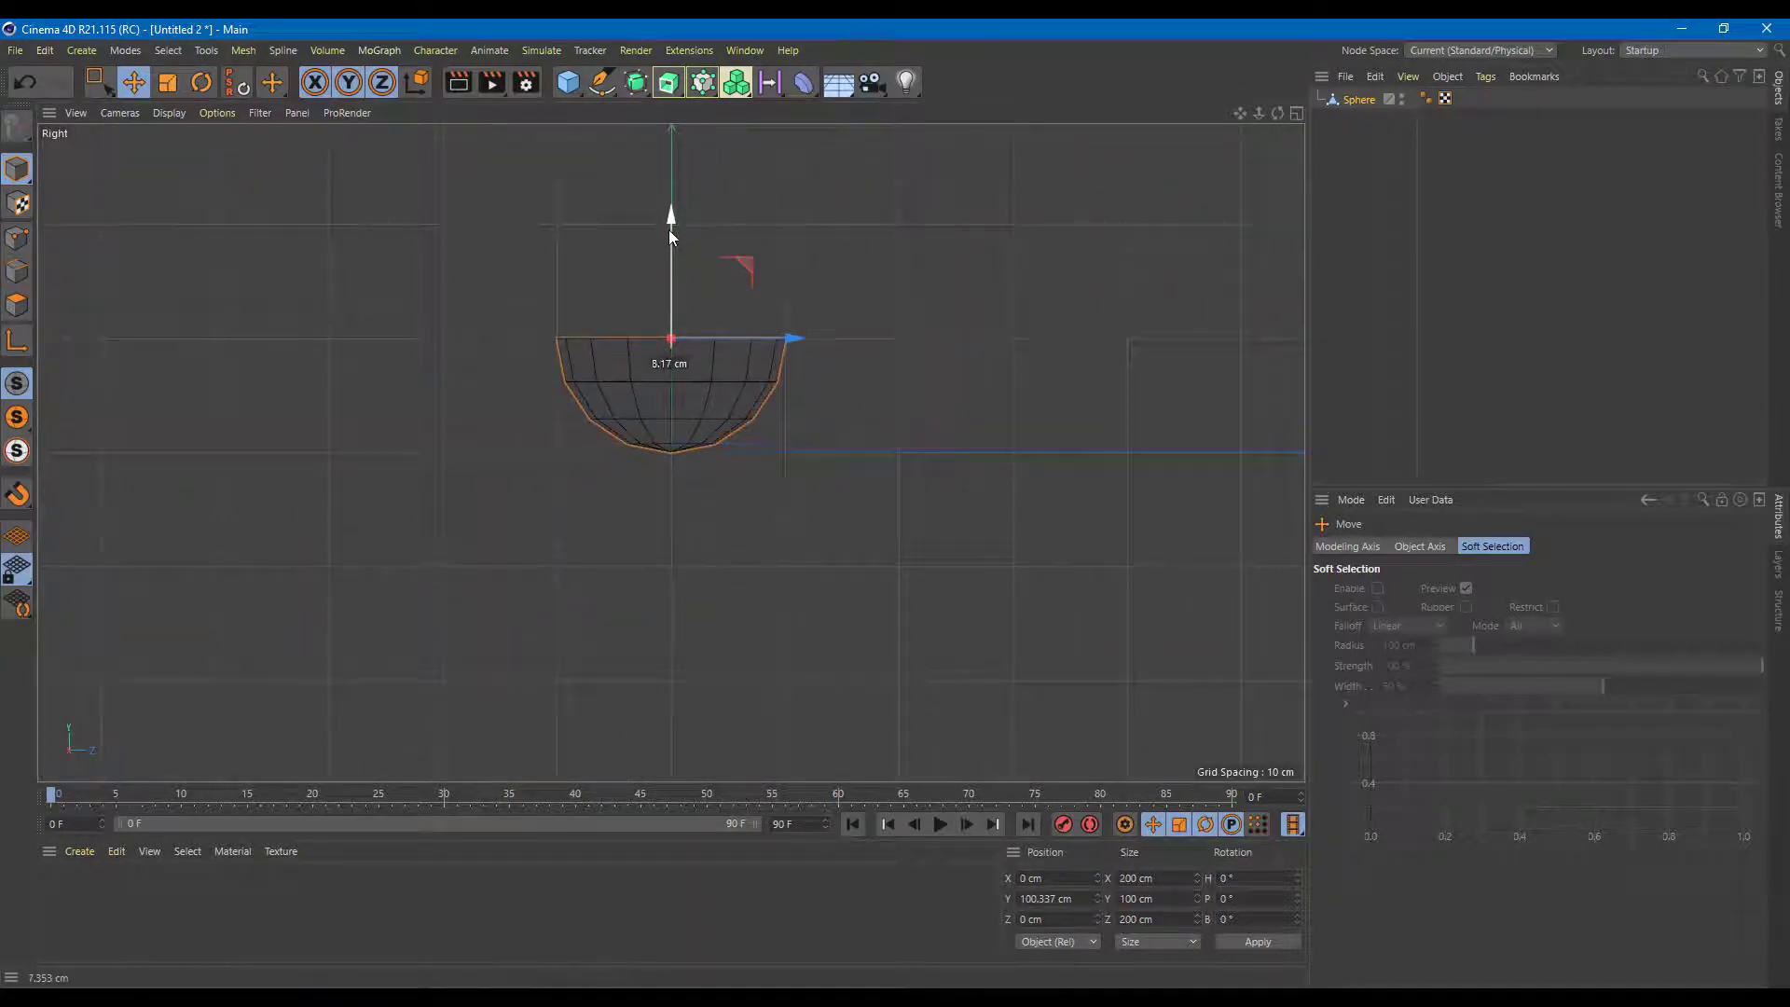
pyautogui.middleClick(817, 310)
pyautogui.middleClick(503, 288)
# Delete the entire uppermost ring of polygons from the bowl, near and far sides, using Live Selection
pyautogui.keyDown('alt'); pyautogui.moveTo(835, 356); pyautogui.dragTo(665, 452); pyautogui.keyUp('alt')
pyautogui.click(17, 305)
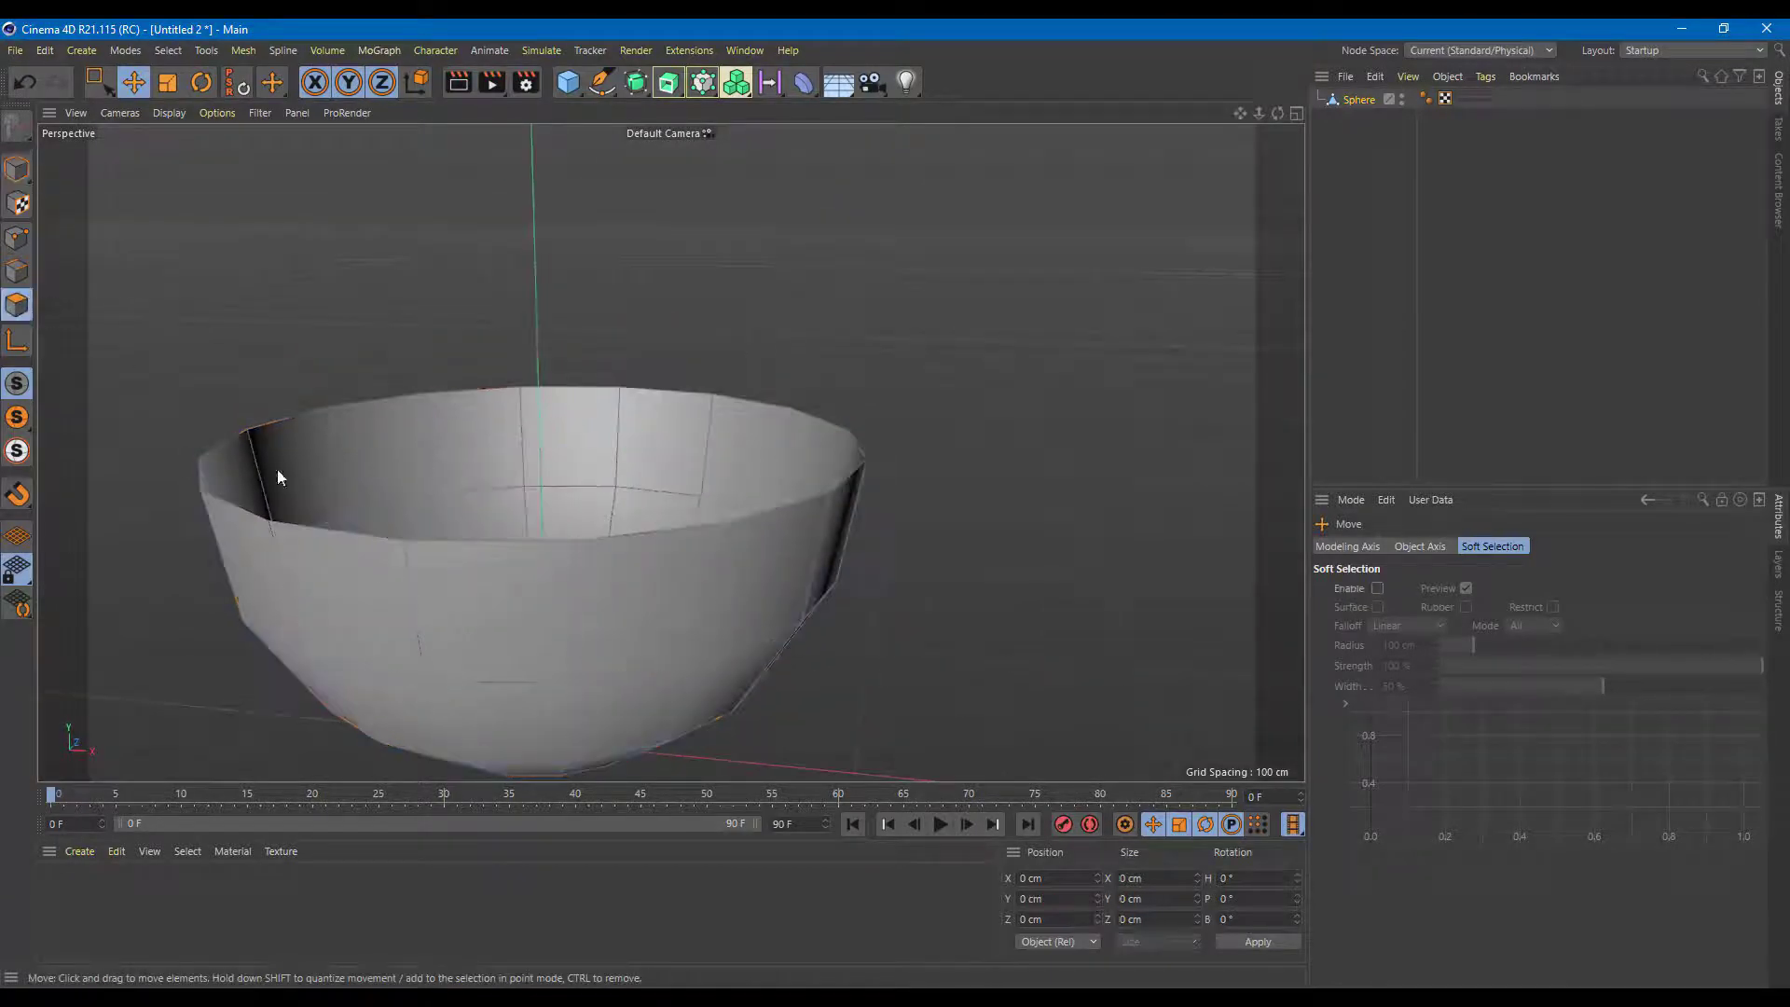
pyautogui.click(490, 607)
pyautogui.hotkey('ctrl', 'a')
pyautogui.click(835, 600)
pyautogui.keyDown('alt'); pyautogui.moveTo(835, 600); pyautogui.dragTo(971, 502); pyautogui.keyUp('alt')
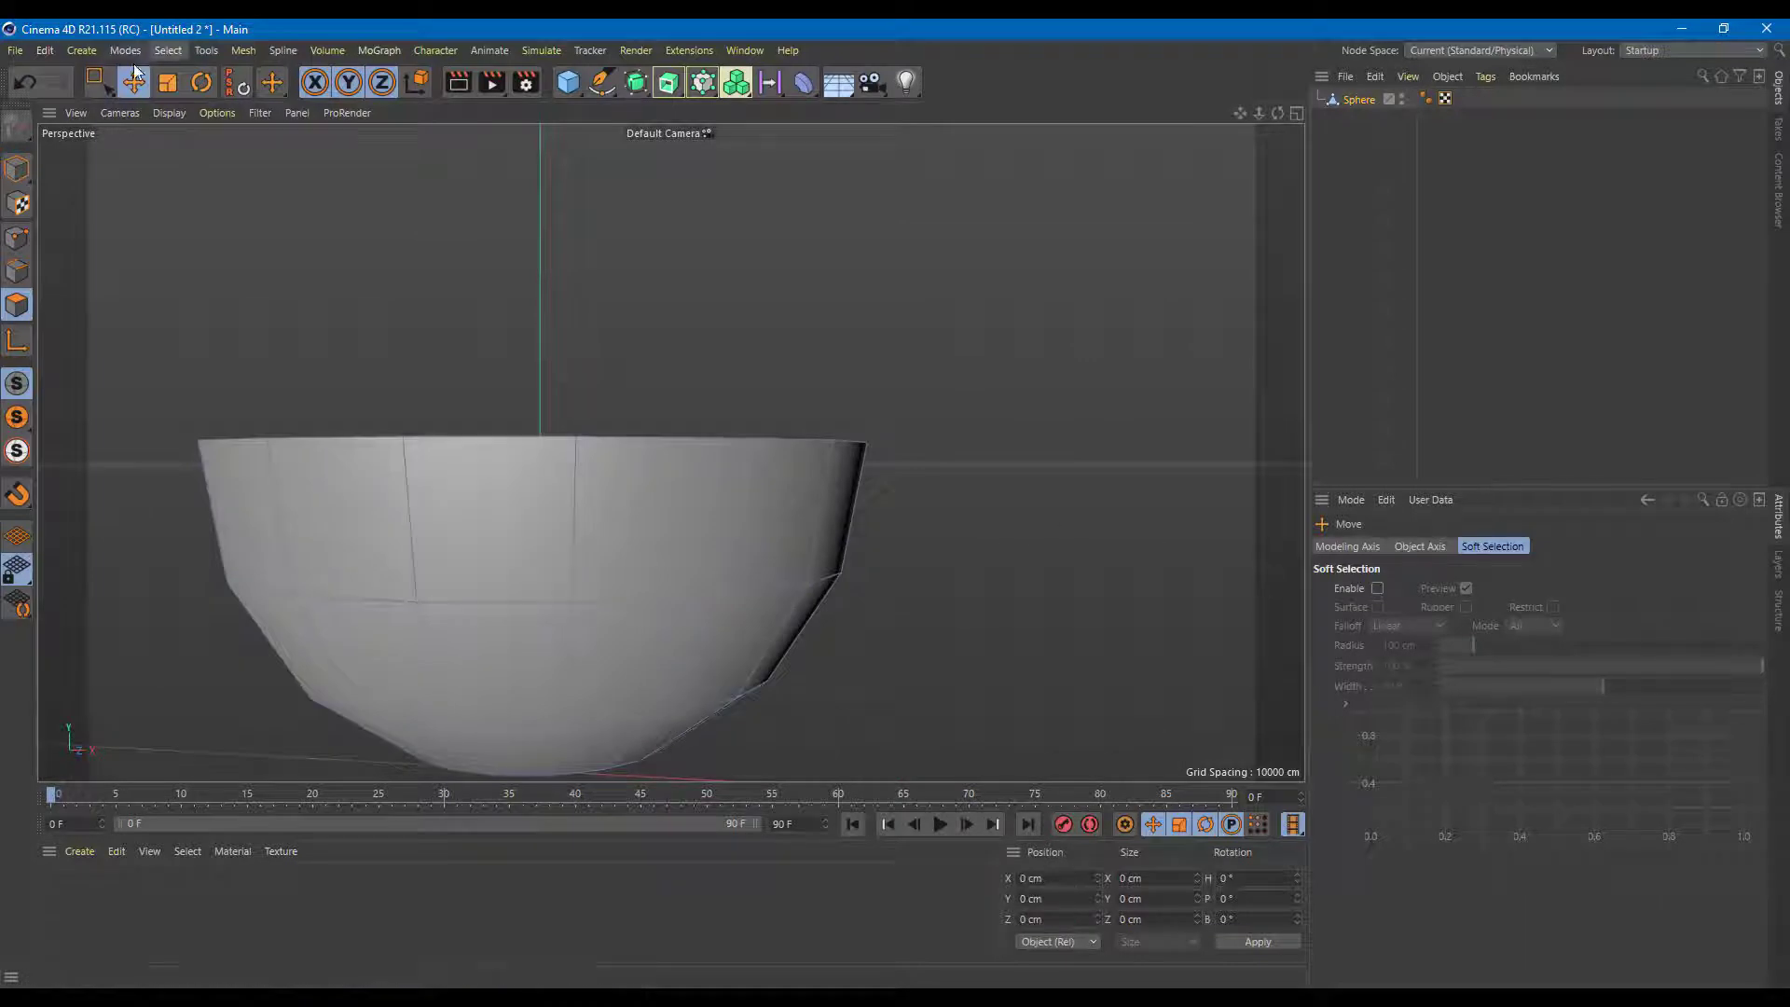
pyautogui.click(100, 82)
pyautogui.click(140, 105)
pyautogui.moveTo(216, 494)
pyautogui.mouseDown()
pyautogui.moveTo(300, 506)
pyautogui.moveTo(919, 464)
pyautogui.mouseUp()
pyautogui.press('Delete')
pyautogui.moveTo(841, 508); pyautogui.dragTo(180, 472)
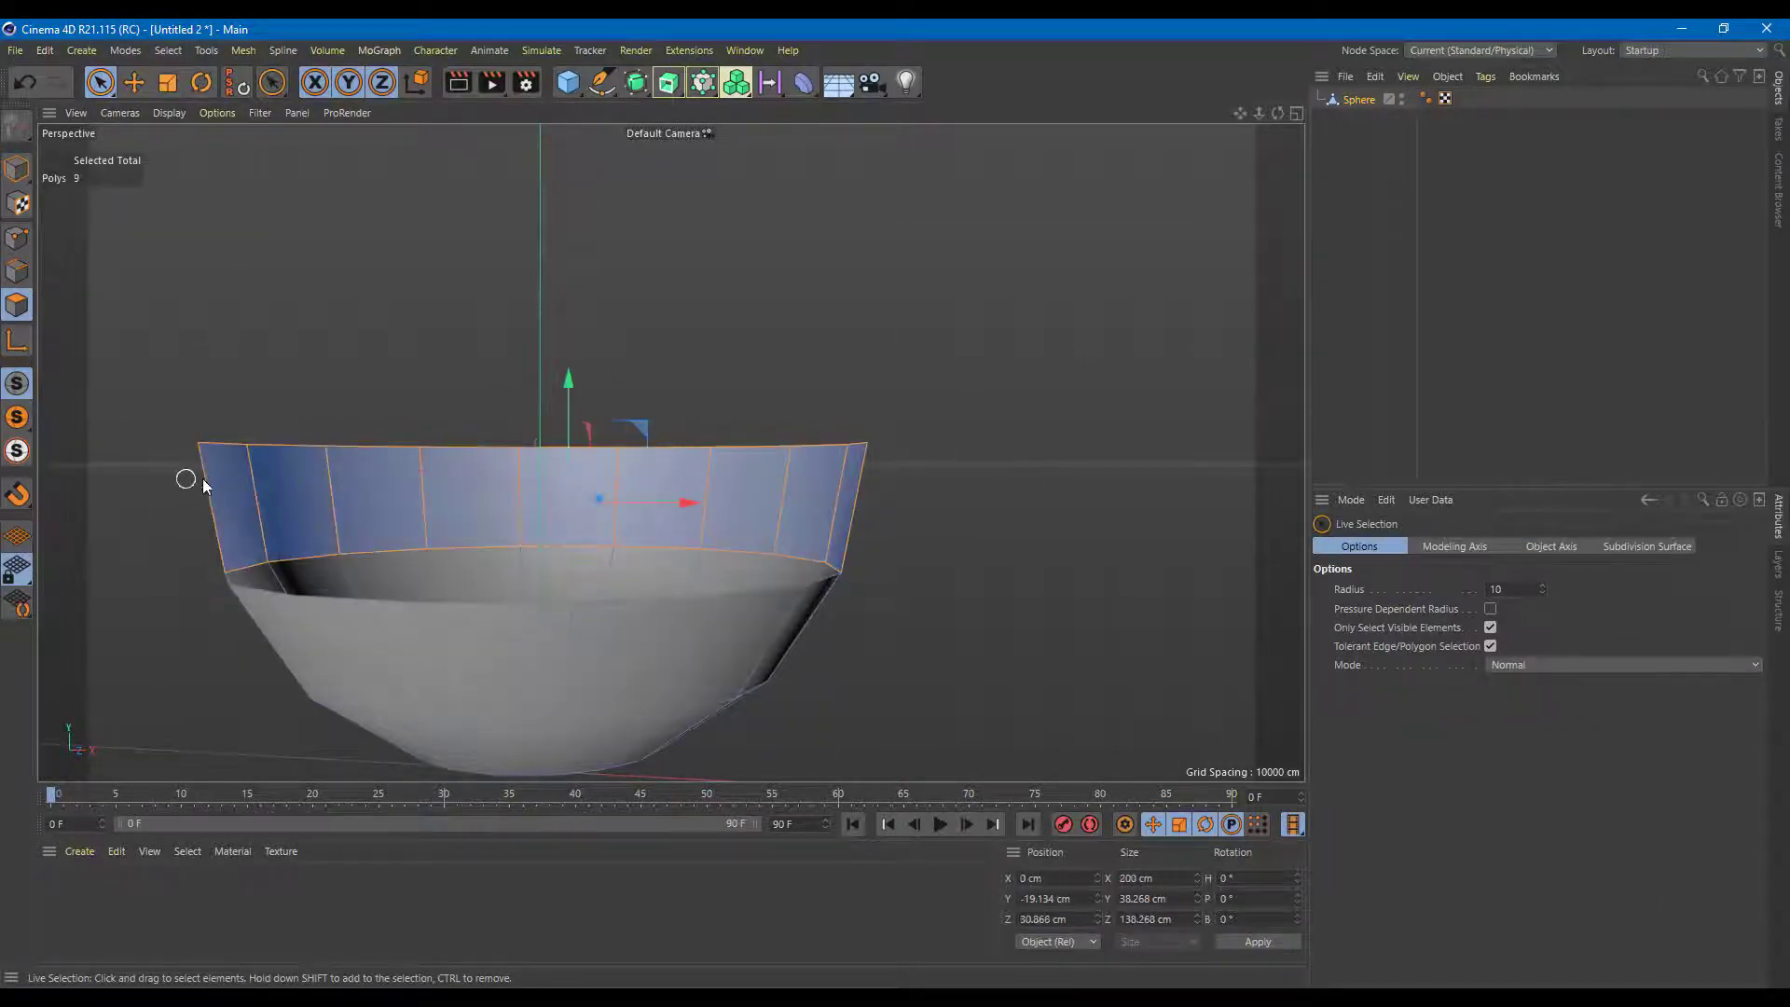
pyautogui.press('Delete')
pyautogui.moveTo(788, 468)
pyautogui.keyDown('alt'); pyautogui.mouseDown()
pyautogui.moveTo(807, 488)
pyautogui.moveTo(798, 602)
pyautogui.moveTo(867, 460)
pyautogui.moveTo(921, 421)
pyautogui.mouseUp(); pyautogui.keyUp('alt')
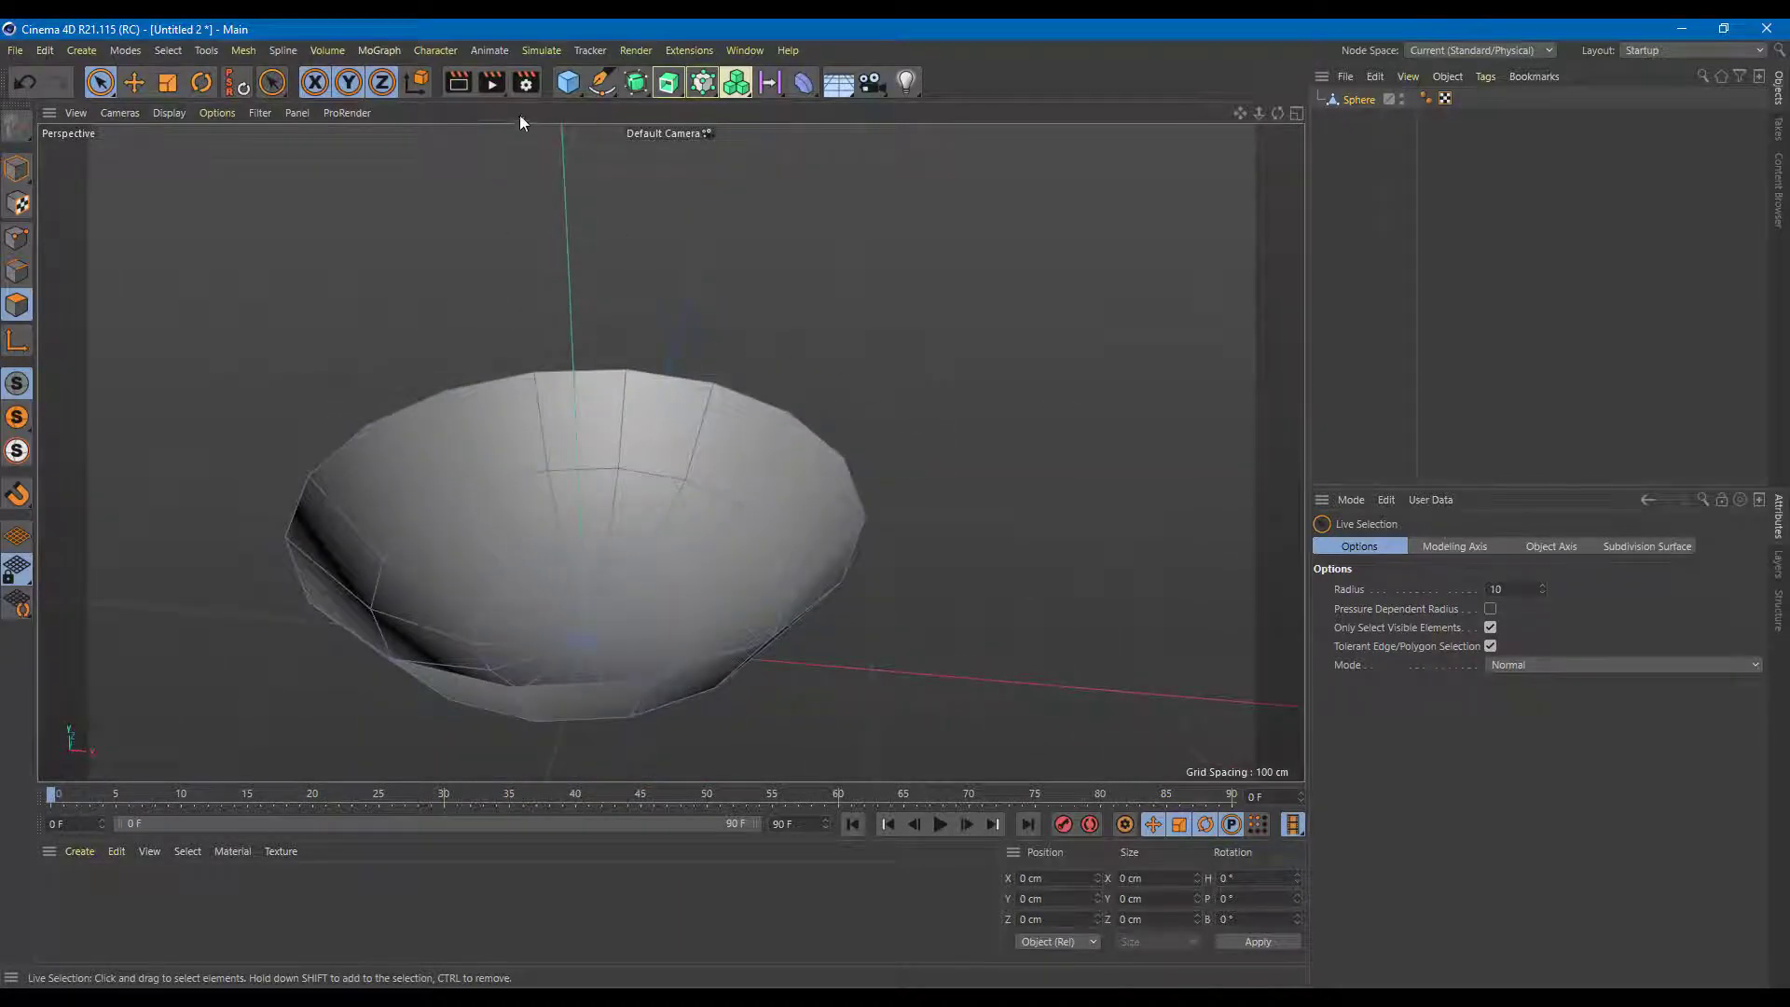
# Add a capsule primitive and raise it about 133 cm along the Y axis
pyautogui.click(565, 88)
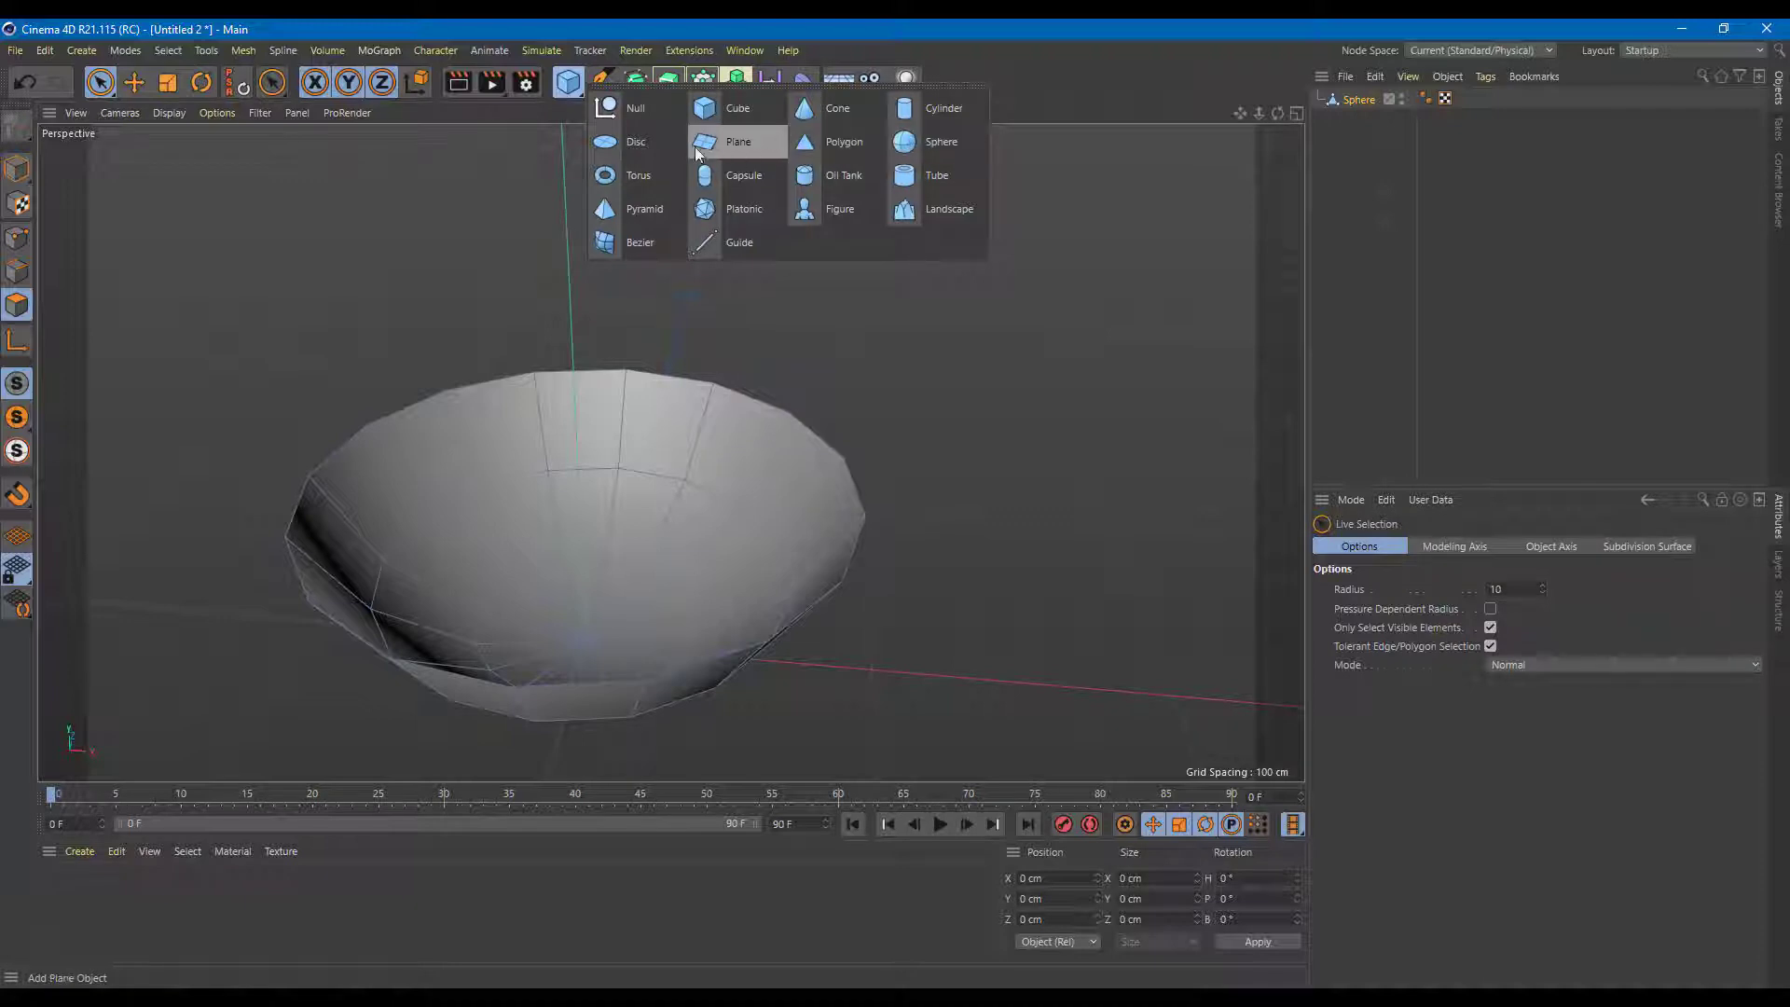
pyautogui.click(751, 176)
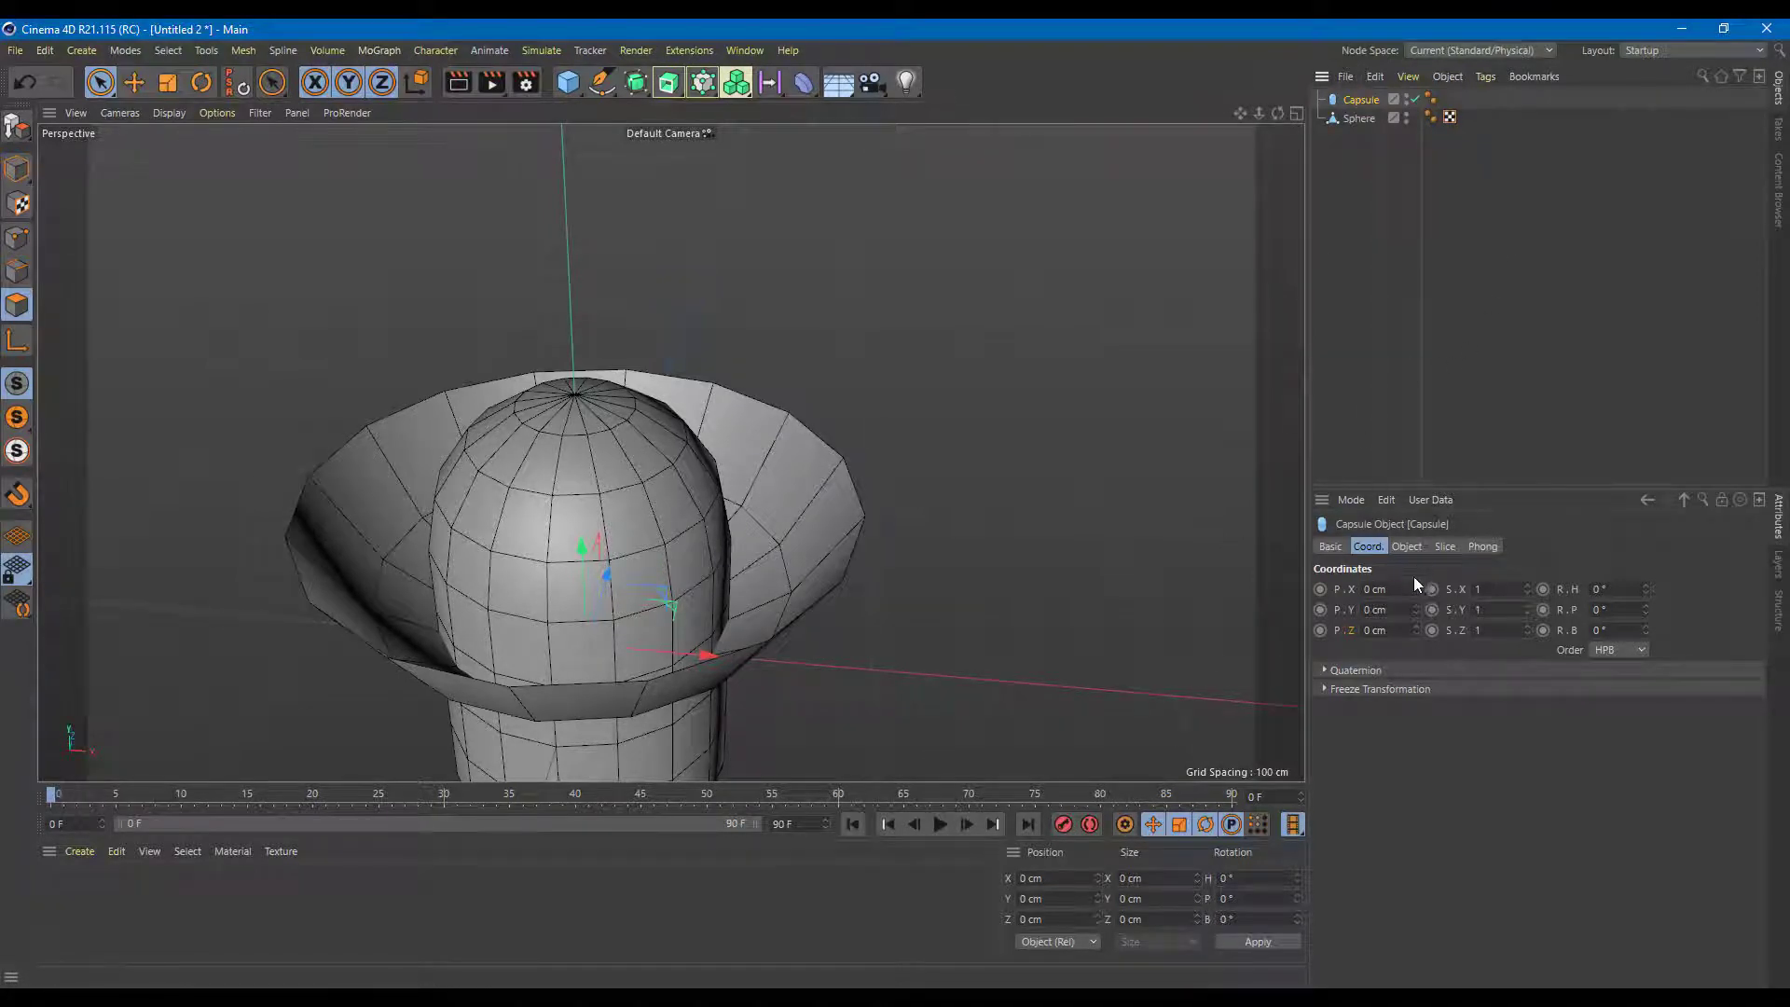
pyautogui.moveTo(580, 542); pyautogui.dragTo(665, 138)
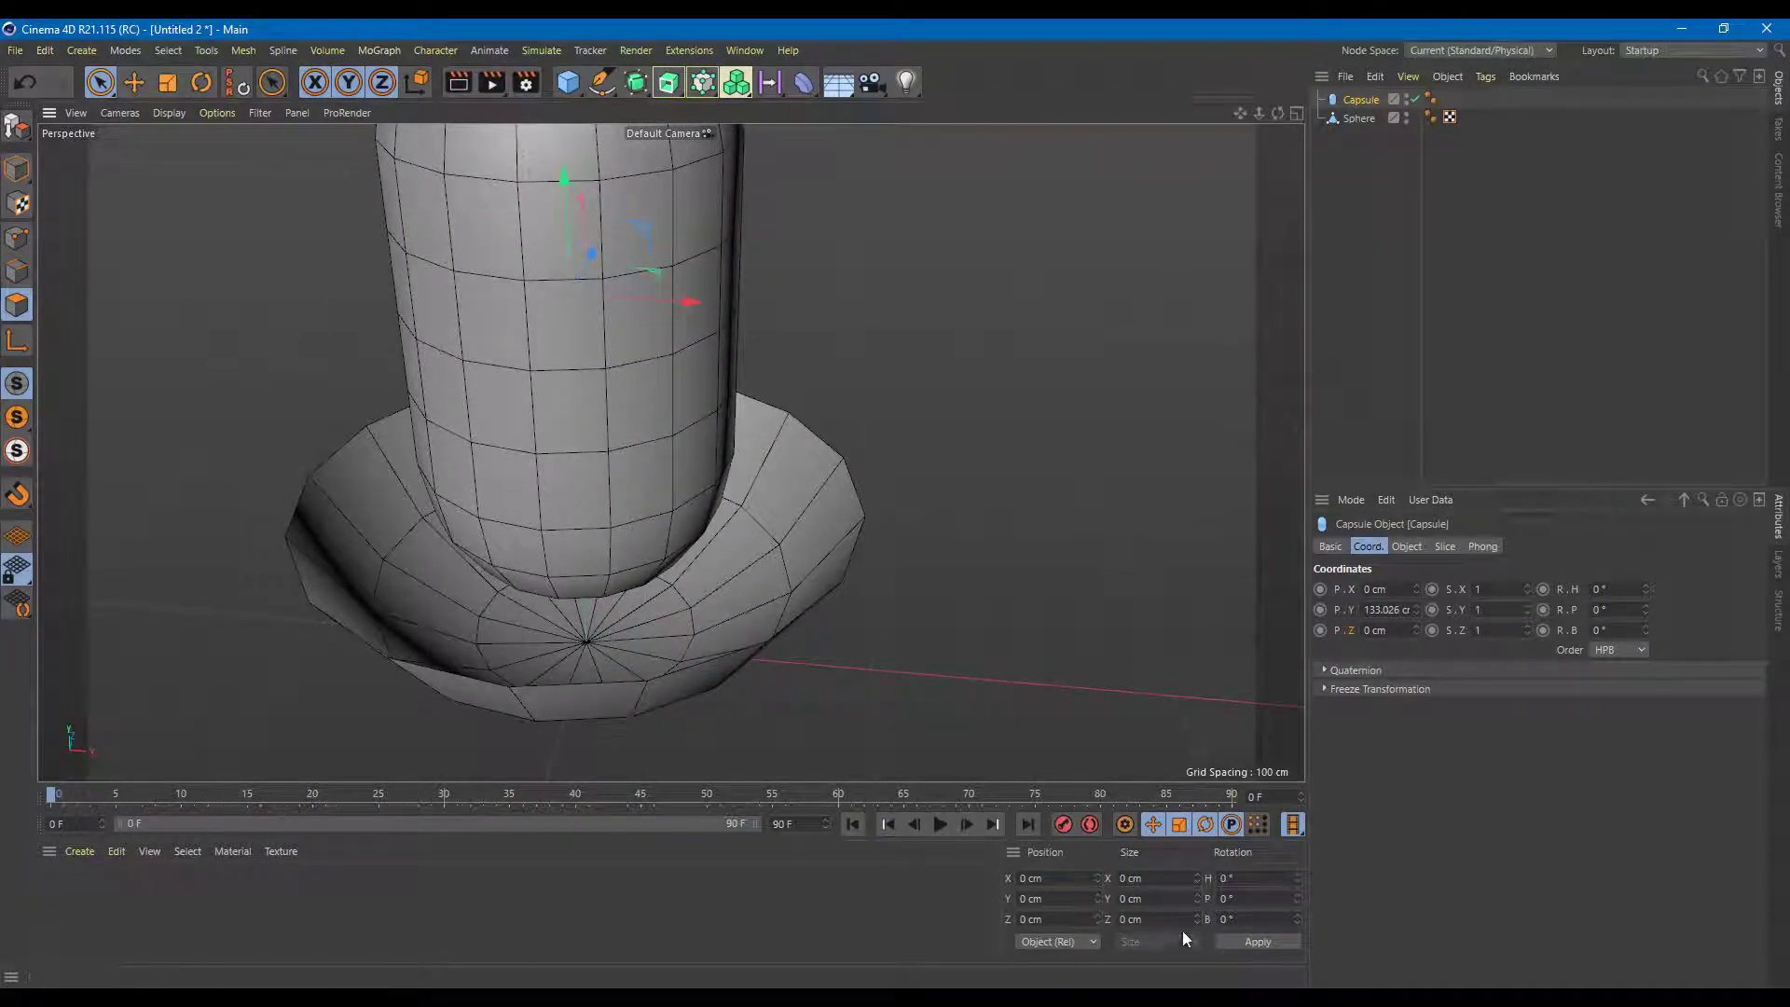
# Set the capsule's radius to 10 cm and its height to 40 cm
pyautogui.click(1330, 548)
pyautogui.click(1376, 548)
pyautogui.click(1405, 547)
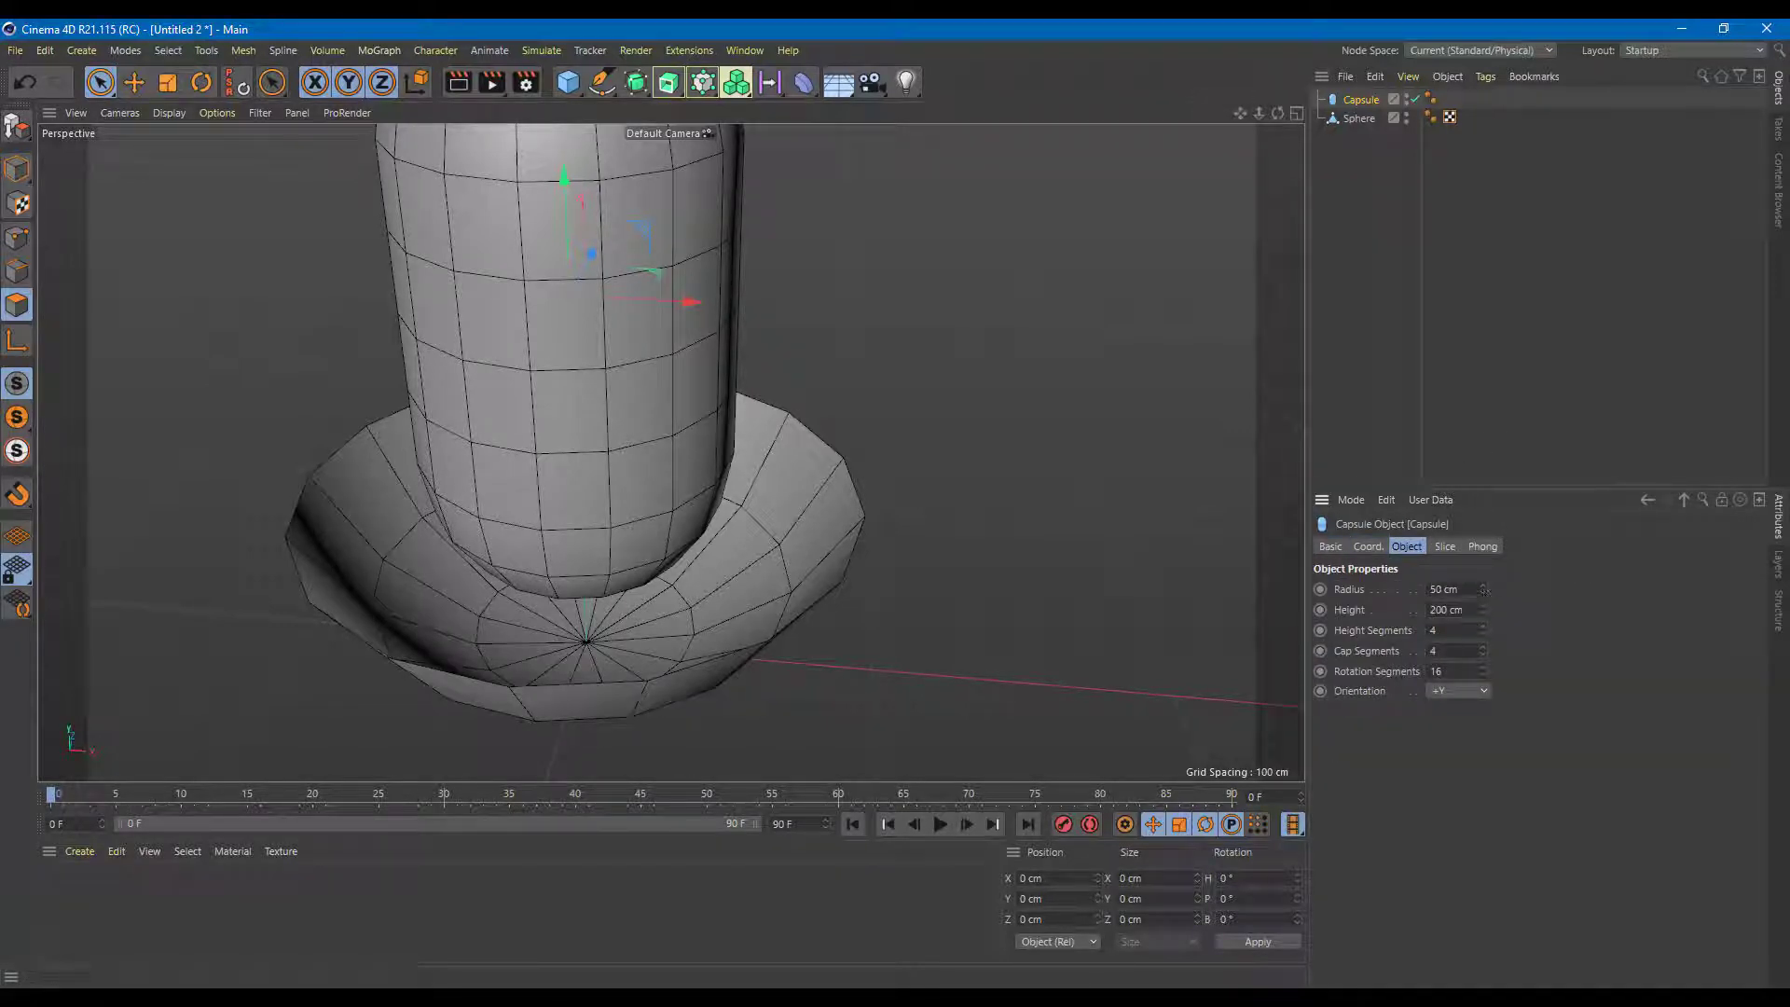
pyautogui.doubleClick(1456, 590)
pyautogui.write('10')
pyautogui.press('Return')
pyautogui.press('Tab')
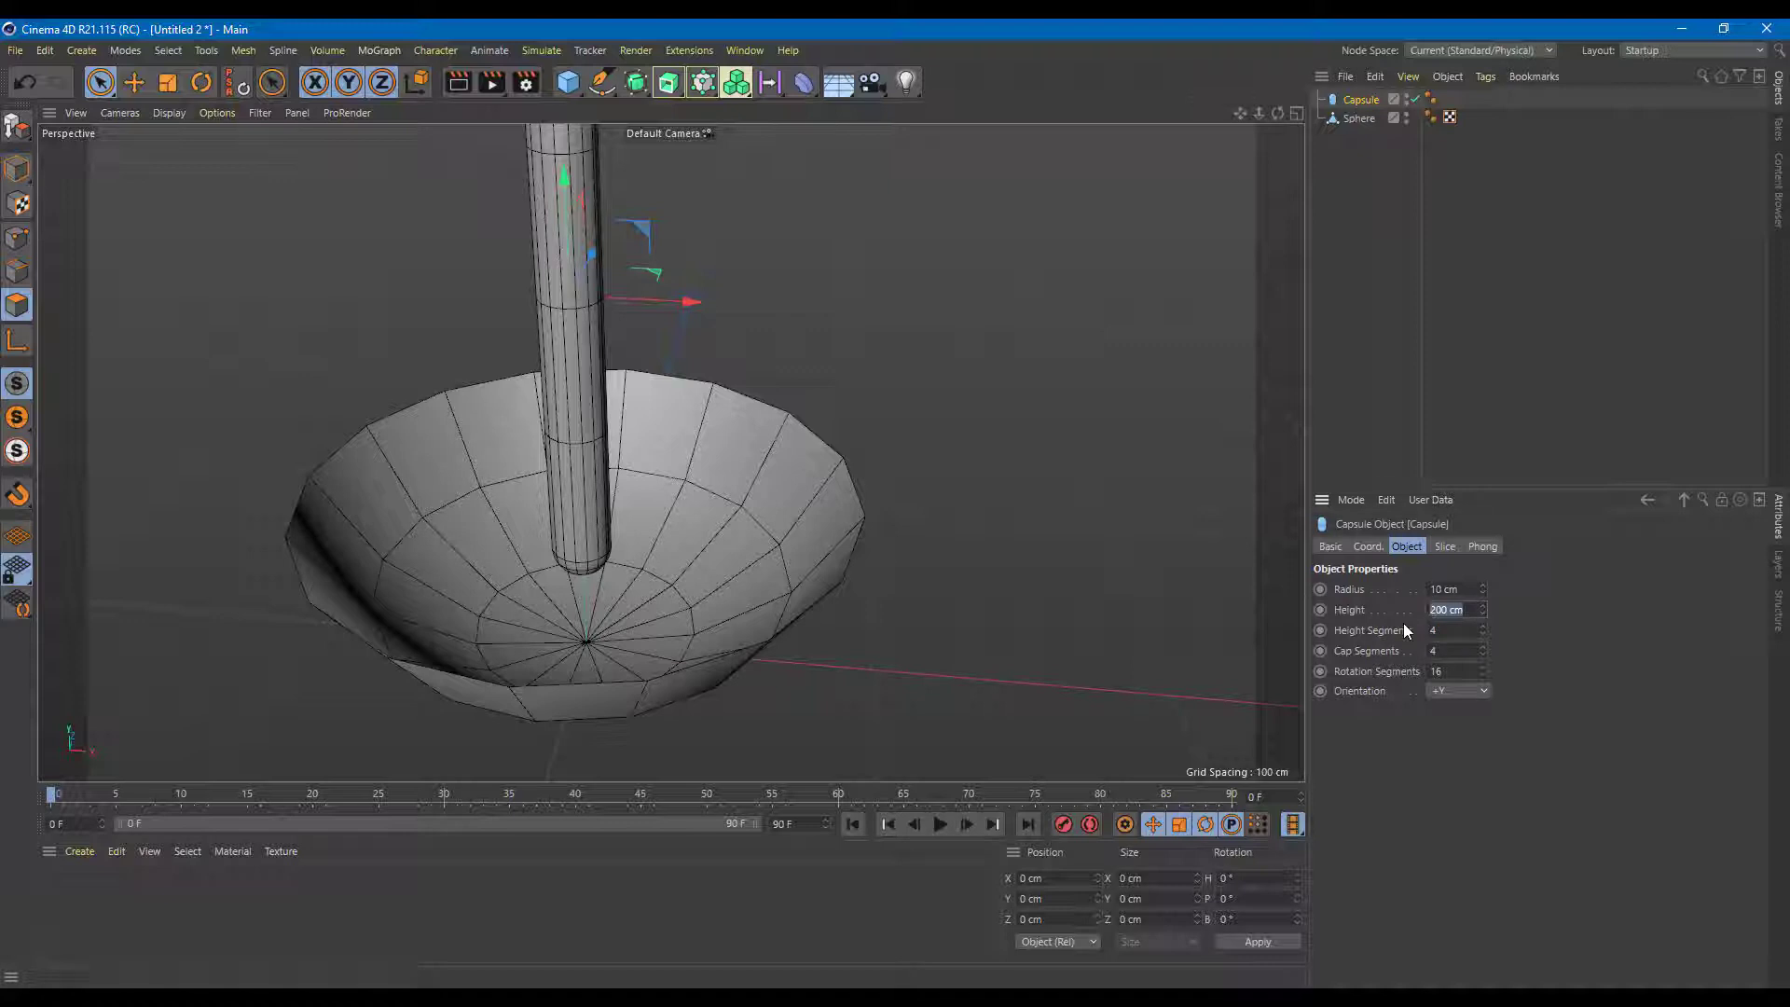
pyautogui.write('20')
pyautogui.press('Return')
pyautogui.moveTo(1465, 610); pyautogui.dragTo(1342, 611)
pyautogui.press('Return')
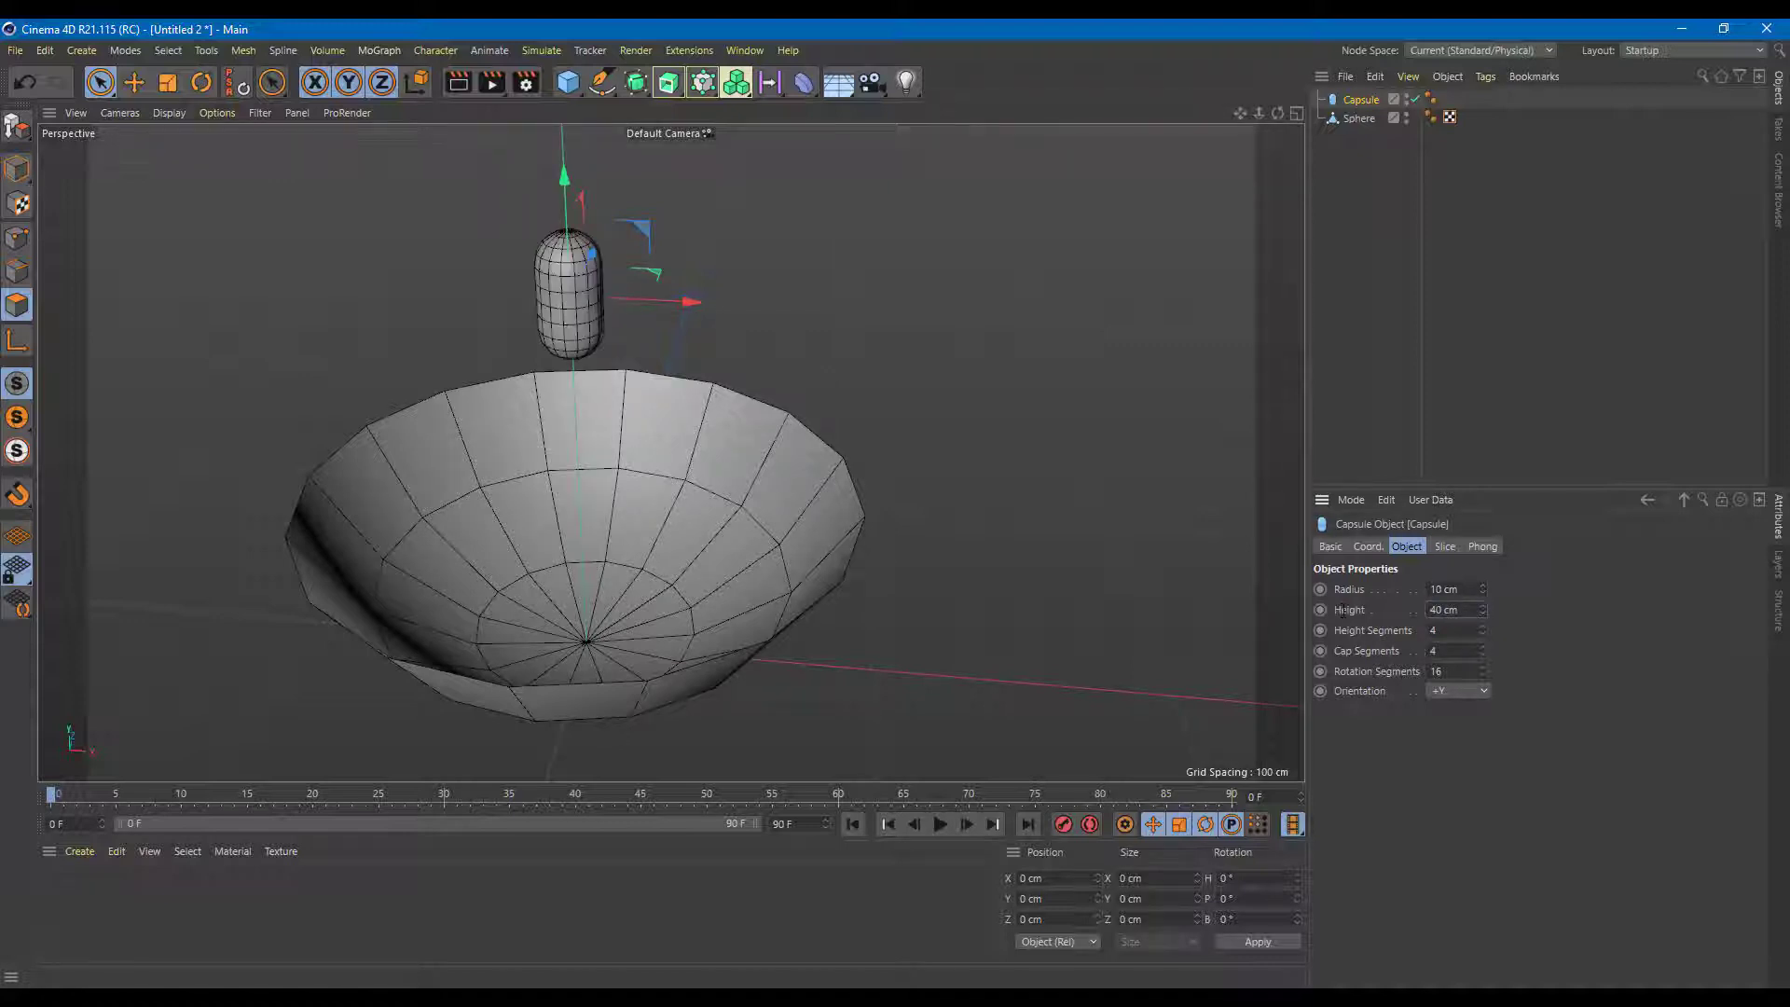
# Duplicate the capsule along the X axis into a row of three and copy that row along the Z axis
pyautogui.keyDown('alt'); pyautogui.moveTo(635, 244); pyautogui.dragTo(804, 294); pyautogui.keyUp('alt')
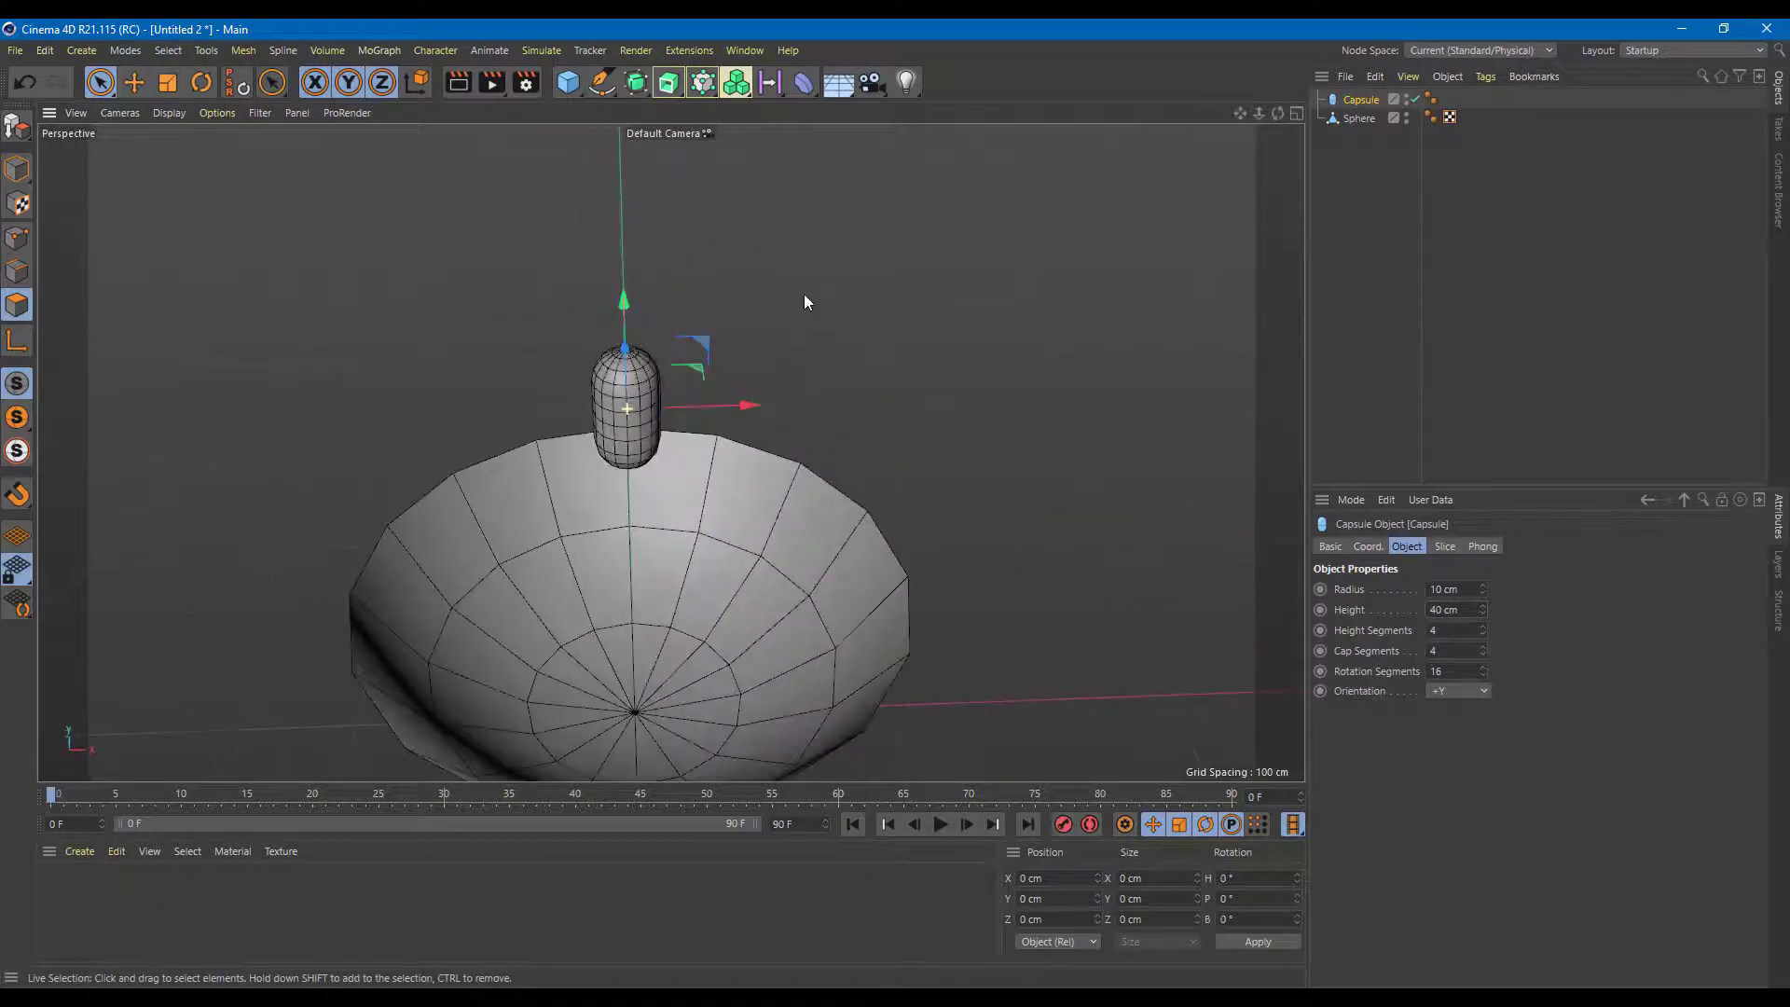
pyautogui.moveTo(732, 409); pyautogui.dragTo(781, 412)
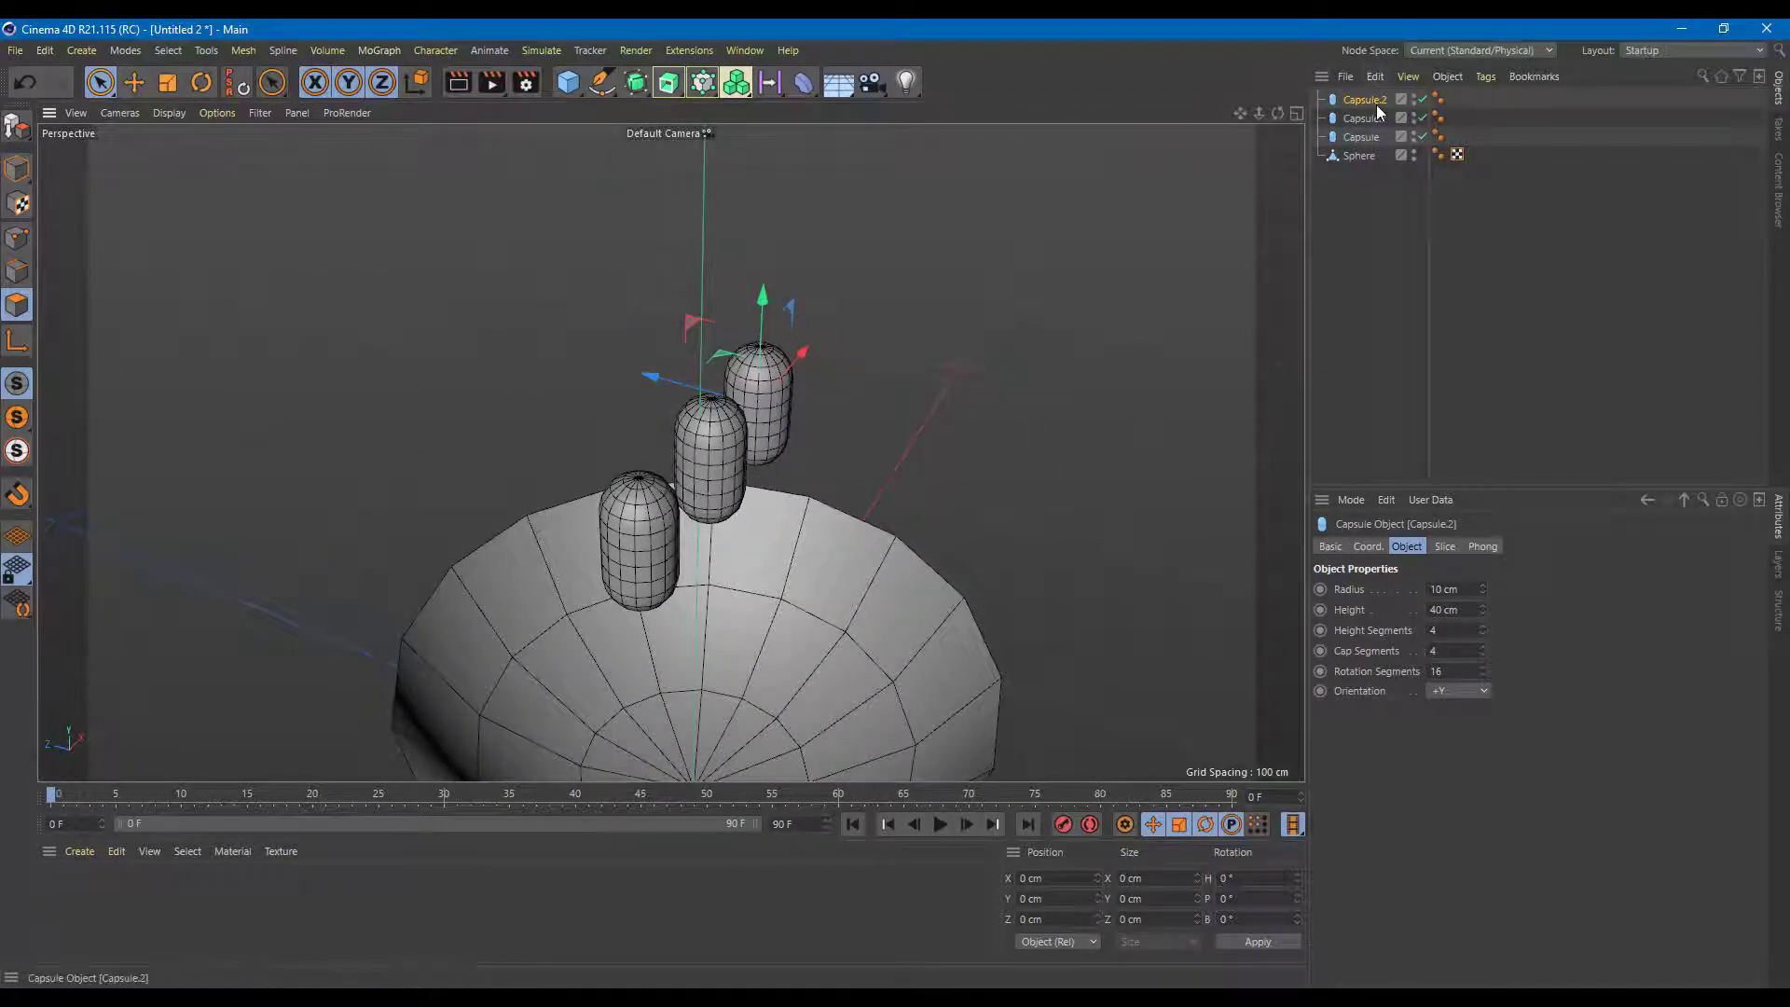
pyautogui.keyDown('shift'); pyautogui.click(1372, 137); pyautogui.keyUp('shift')
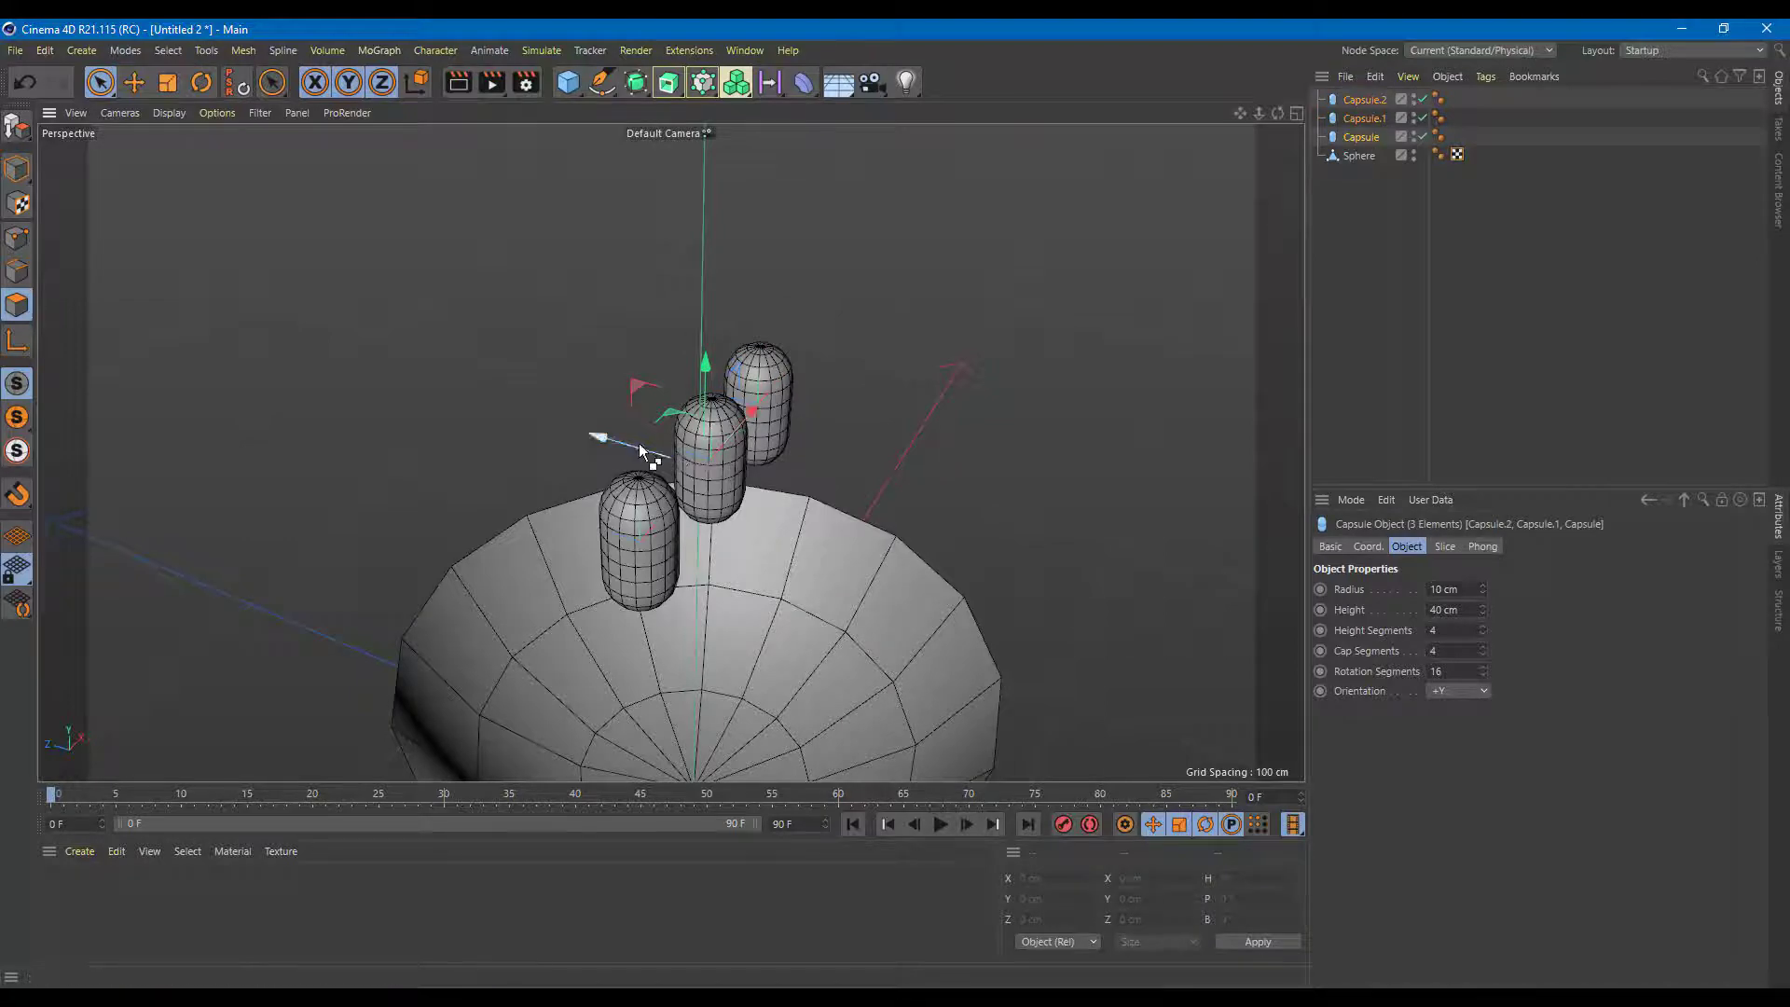
pyautogui.keyDown('ctrl'); pyautogui.moveTo(640, 444); pyautogui.dragTo(767, 509); pyautogui.keyUp('ctrl')
pyautogui.keyDown('alt'); pyautogui.moveTo(1068, 540); pyautogui.dragTo(1086, 367); pyautogui.keyUp('alt')
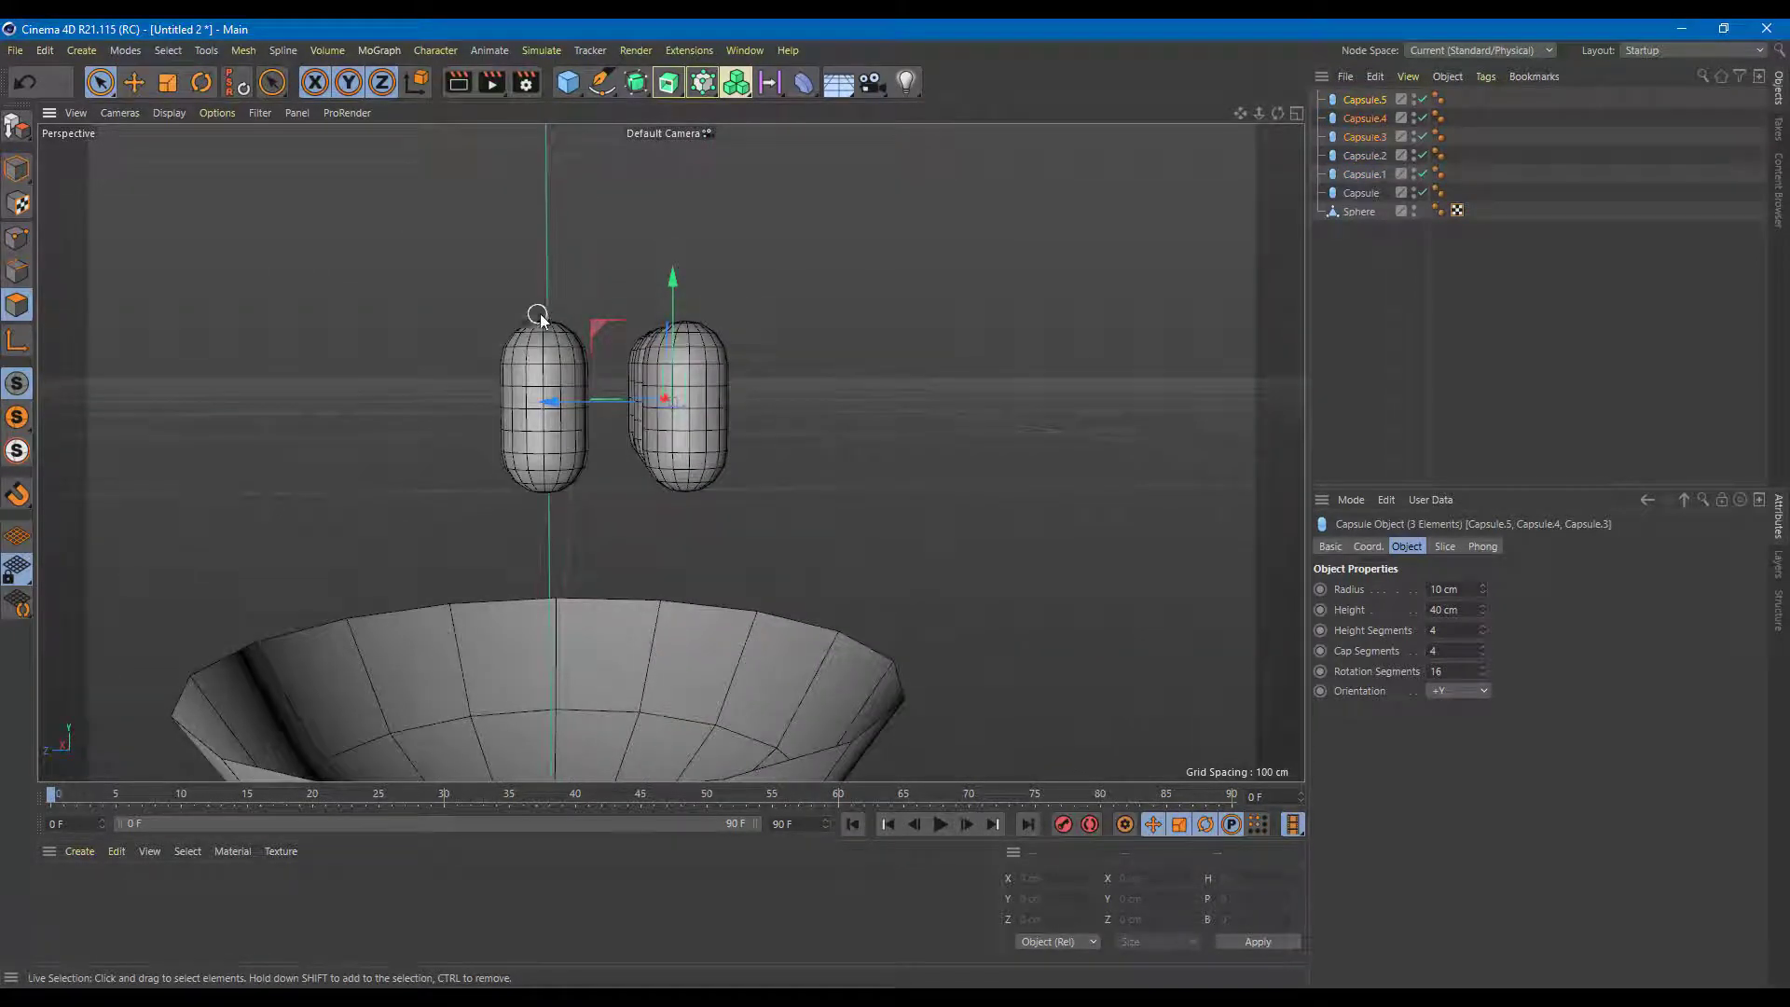
# Select all six capsules above the bowl and play the animation
pyautogui.keyDown('alt'); pyautogui.moveTo(920, 553); pyautogui.dragTo(921, 557); pyautogui.keyUp('alt')
pyautogui.click(99, 82)
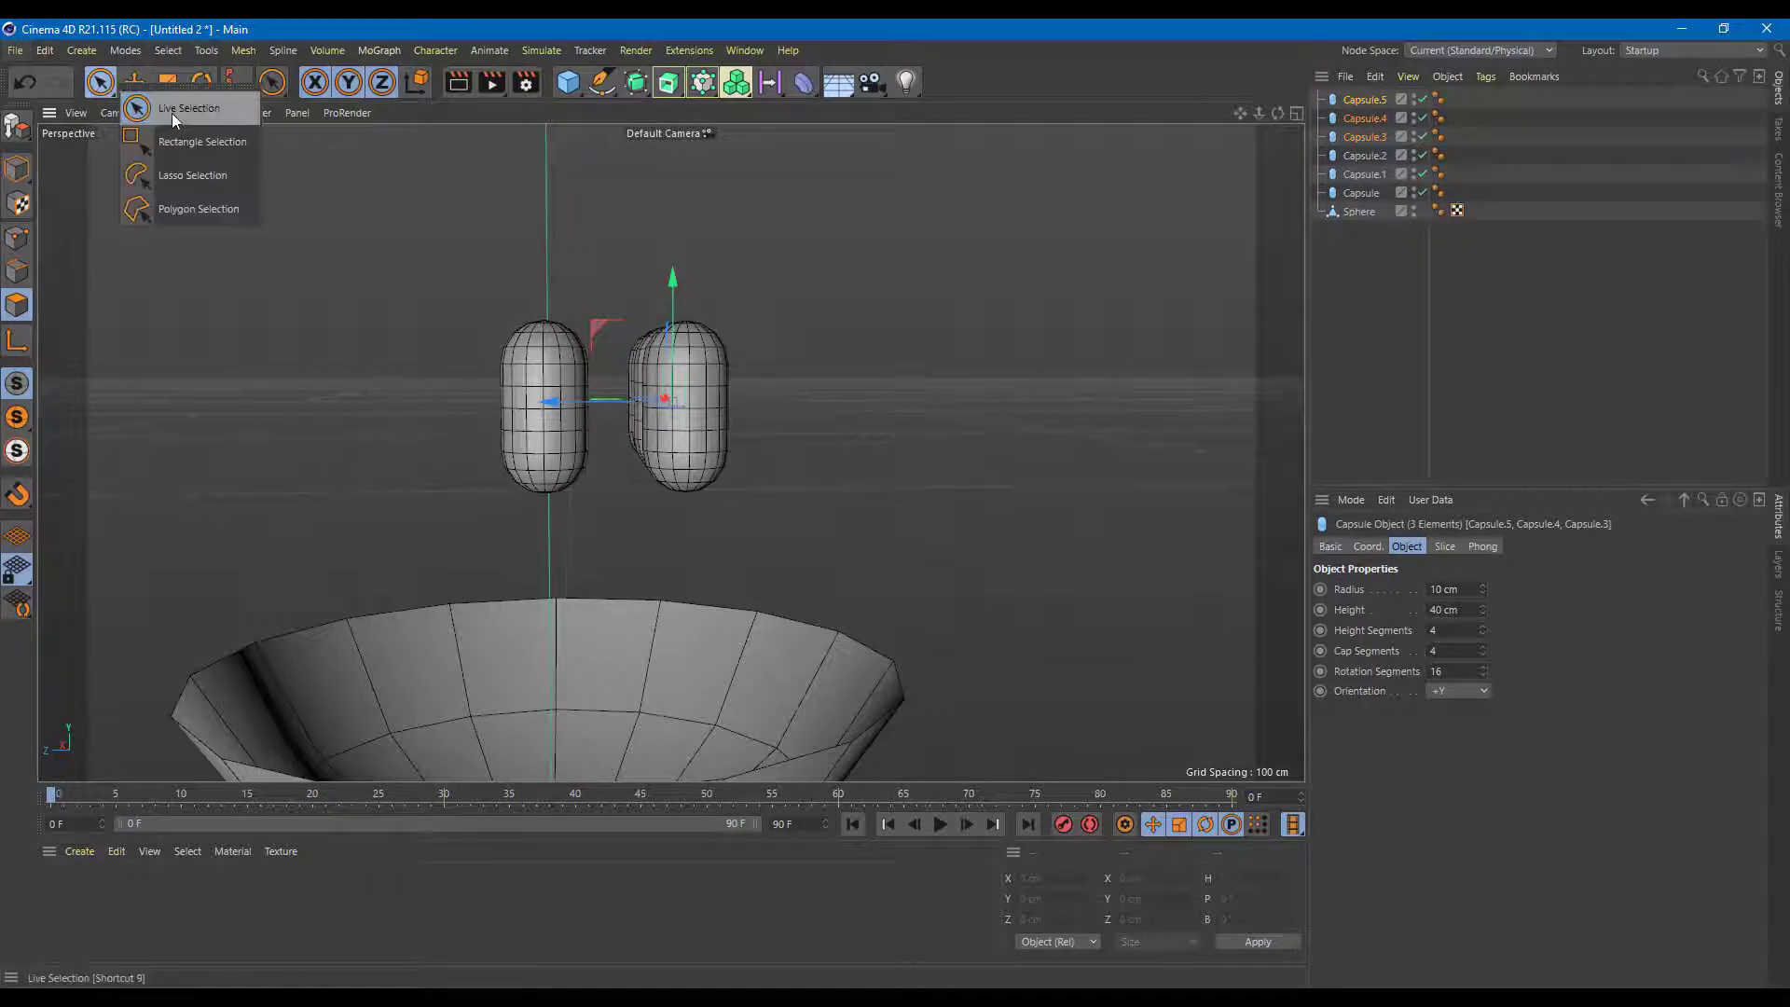
pyautogui.click(171, 114)
pyautogui.keyDown('shift'); pyautogui.click(1363, 192); pyautogui.keyUp('shift')
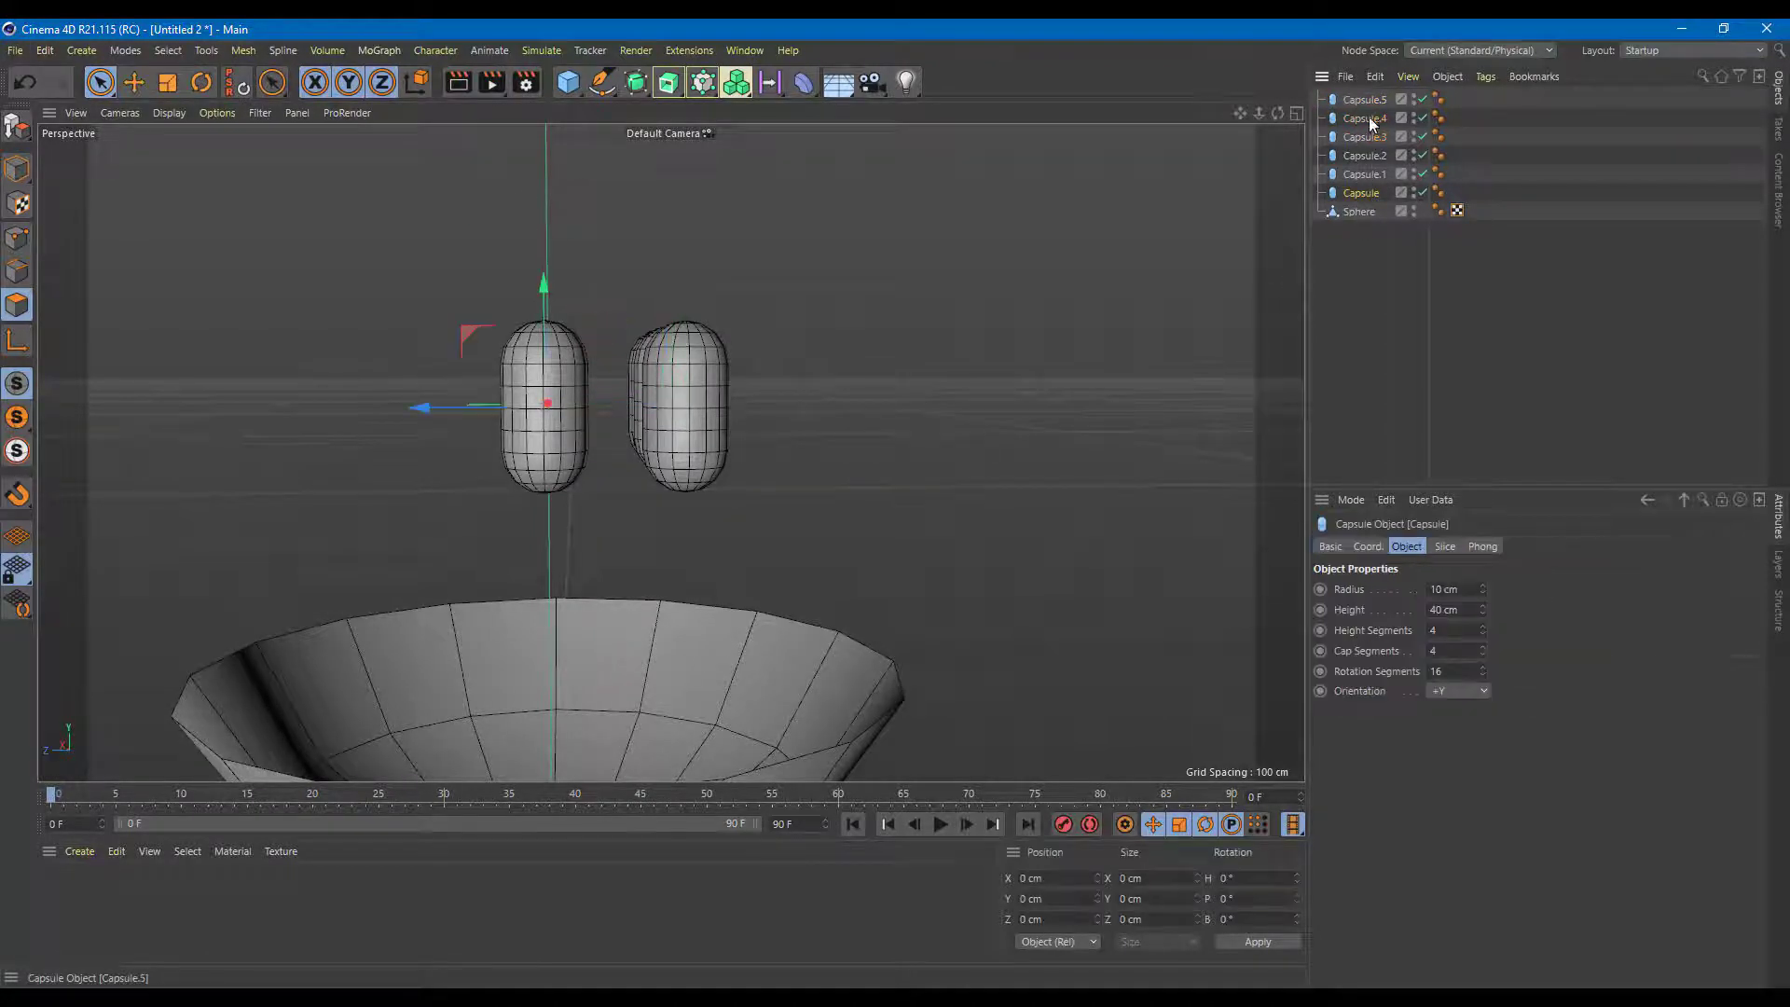
pyautogui.keyDown('alt'); pyautogui.moveTo(524, 399); pyautogui.dragTo(887, 323); pyautogui.keyUp('alt')
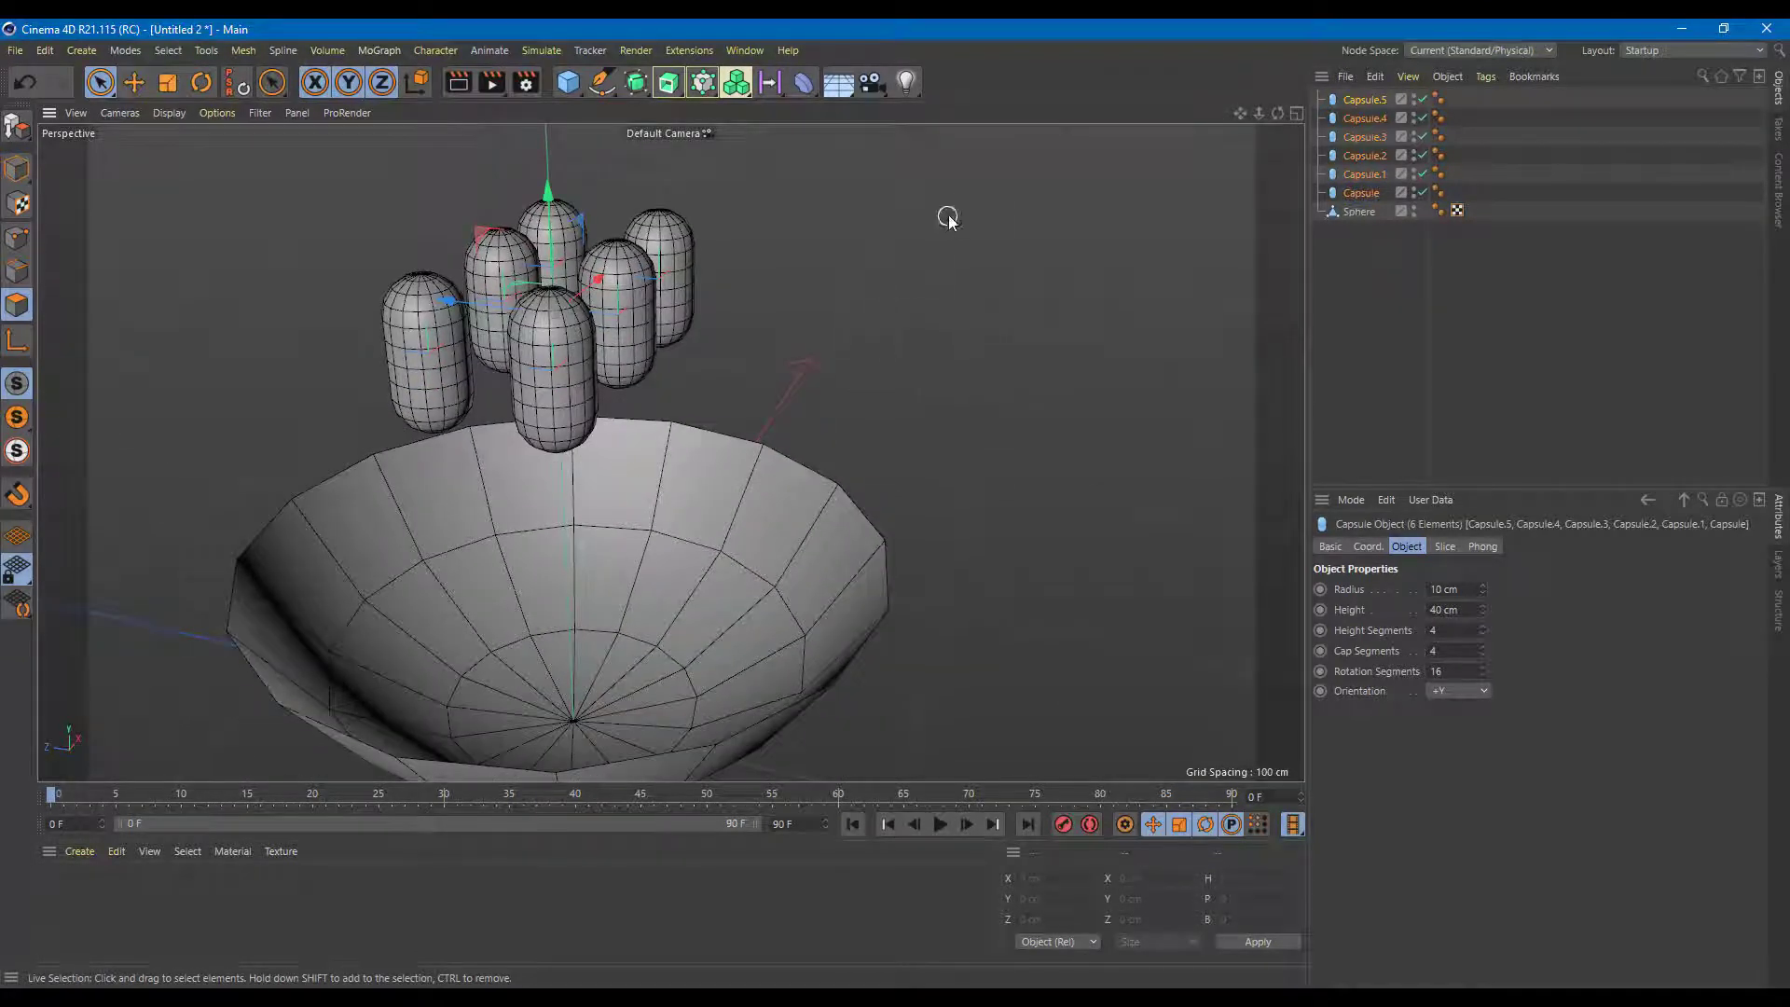
pyautogui.click(941, 825)
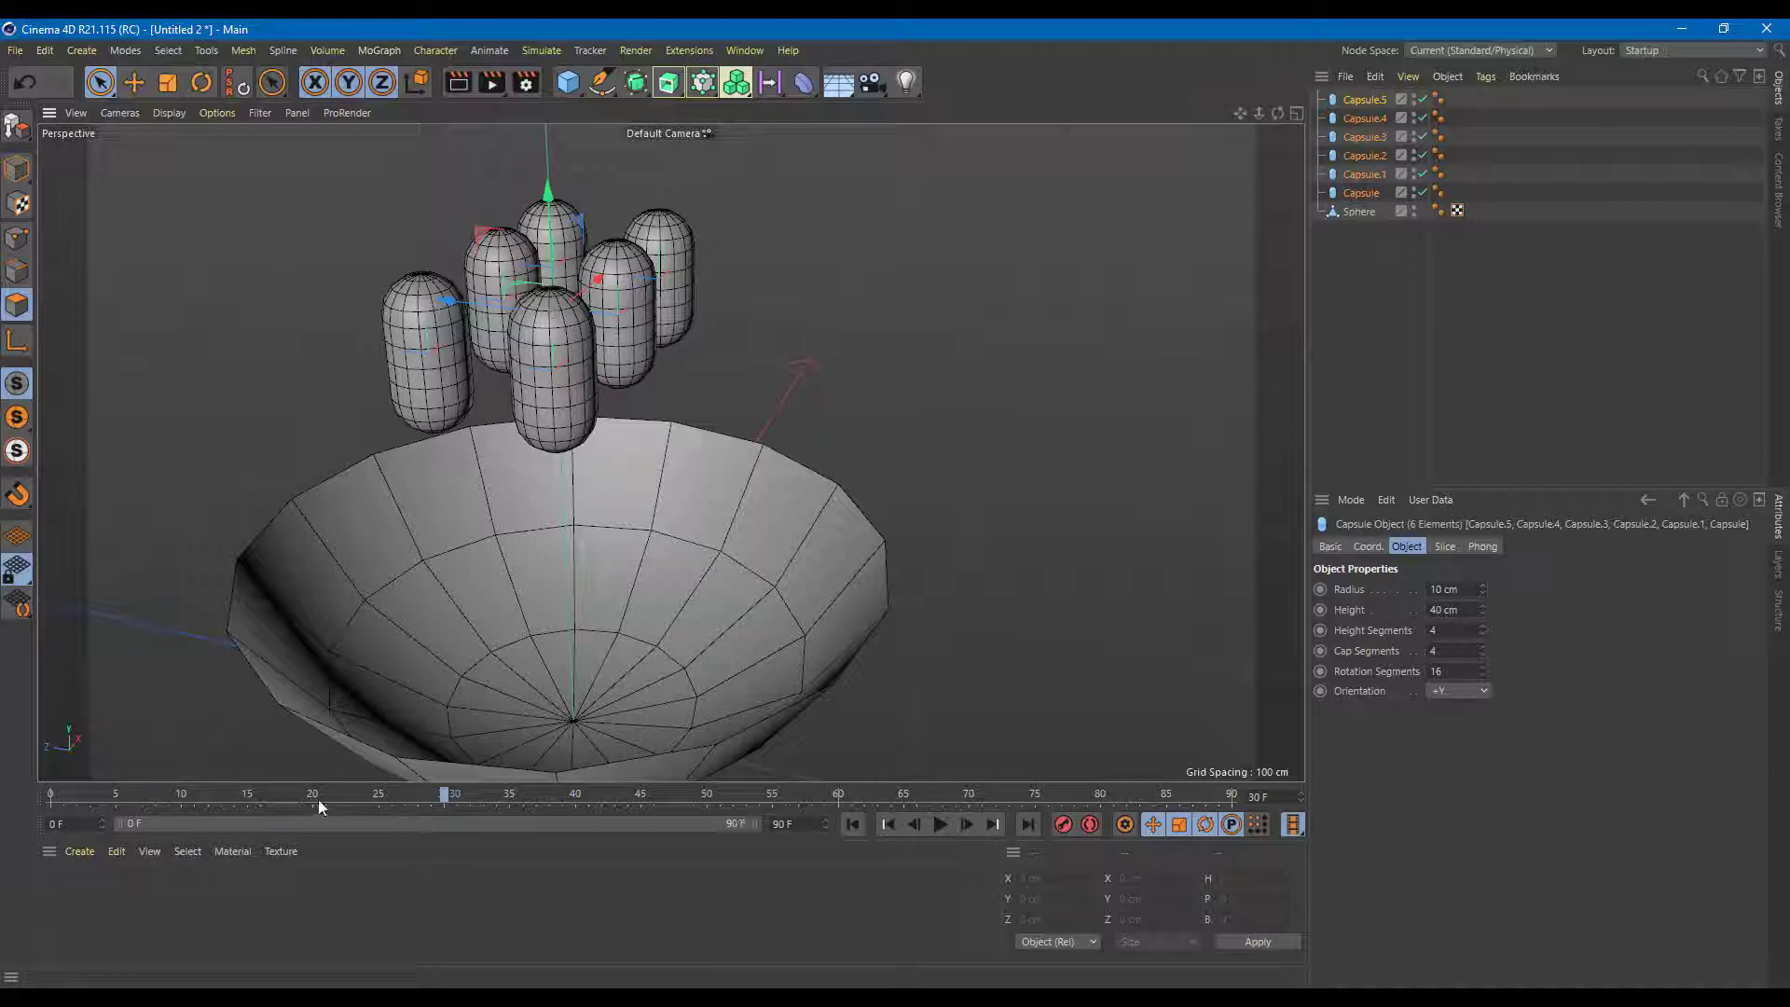
# Return the timeline to frame 0 and add a Rigid Body simulation tag to Capsule.5
pyautogui.moveTo(319, 807); pyautogui.dragTo(2, 799)
pyautogui.click(1441, 324)
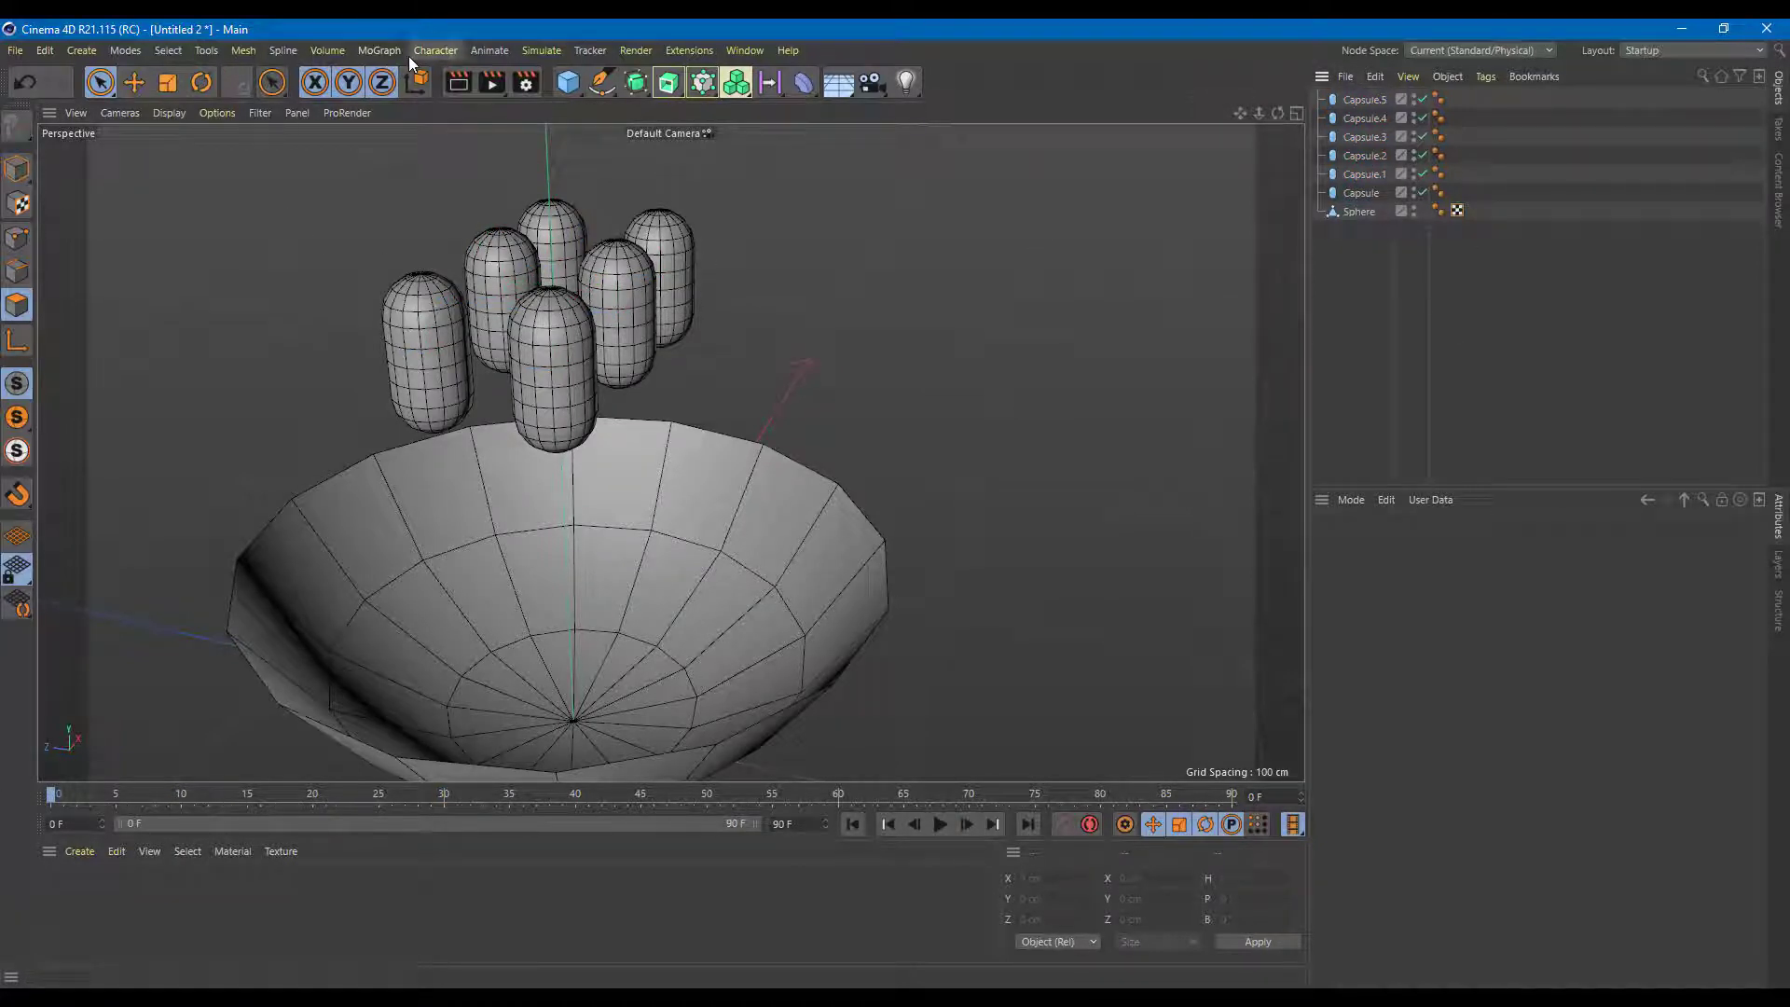
pyautogui.rightClick(1365, 103)
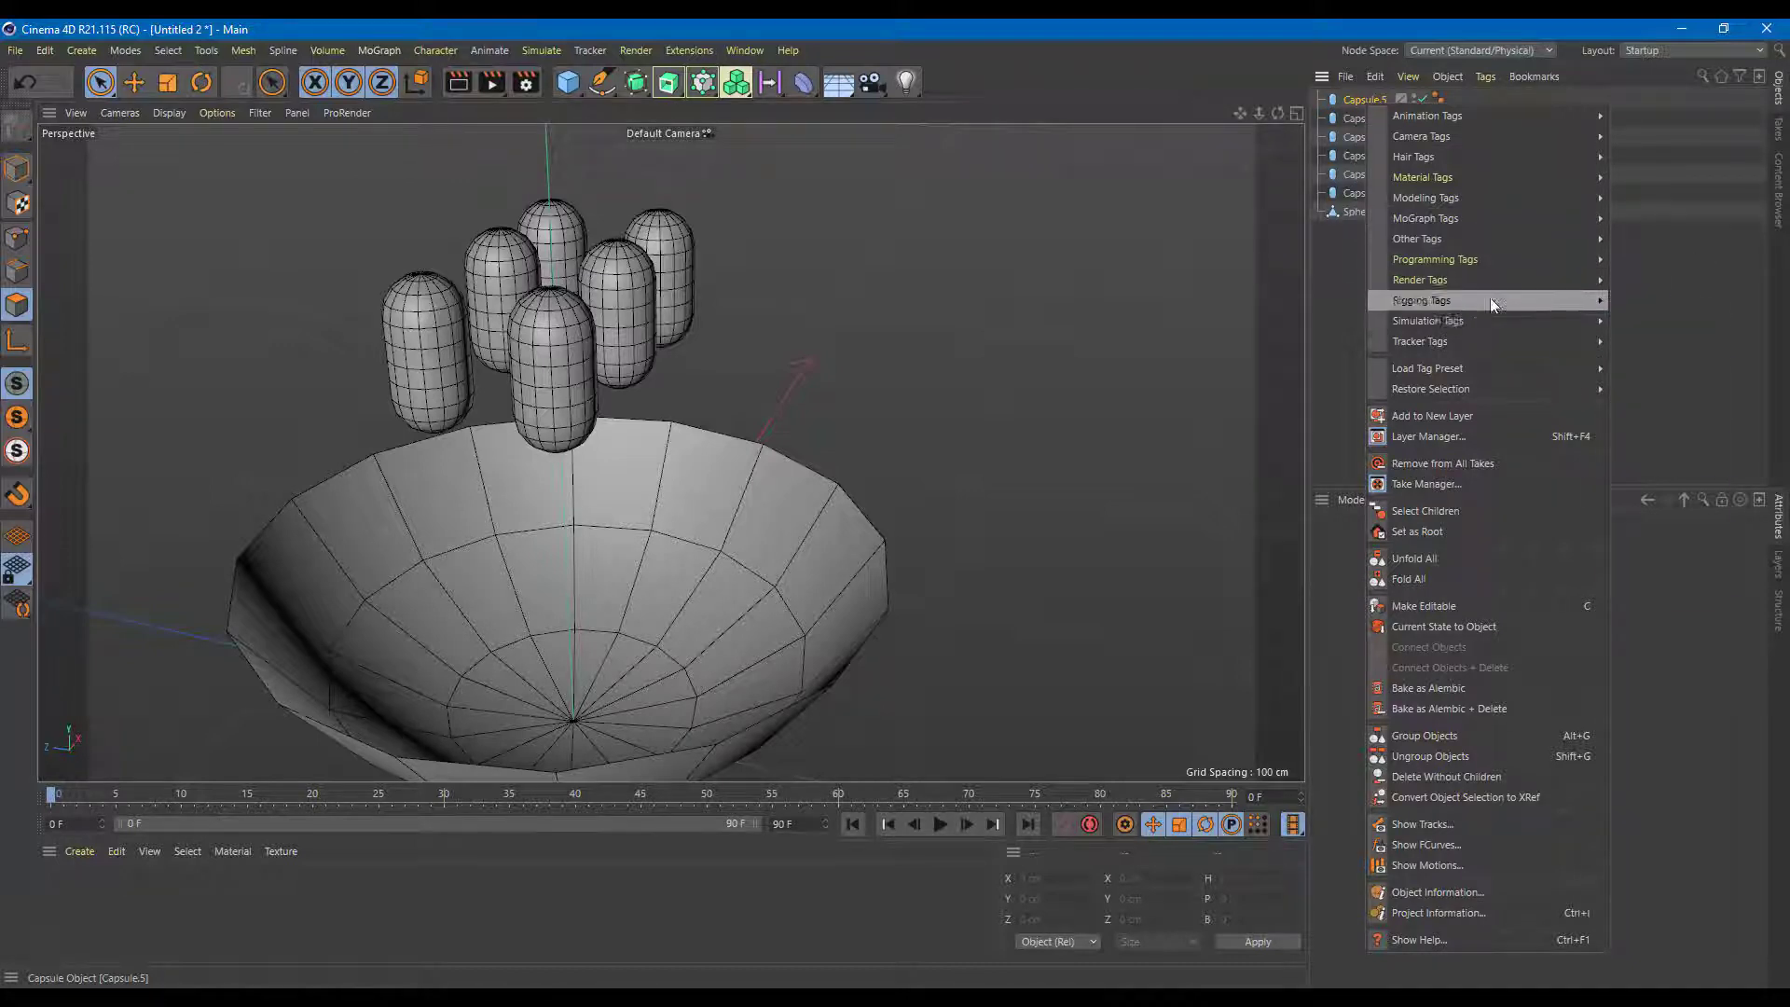
pyautogui.moveTo(1485, 322)
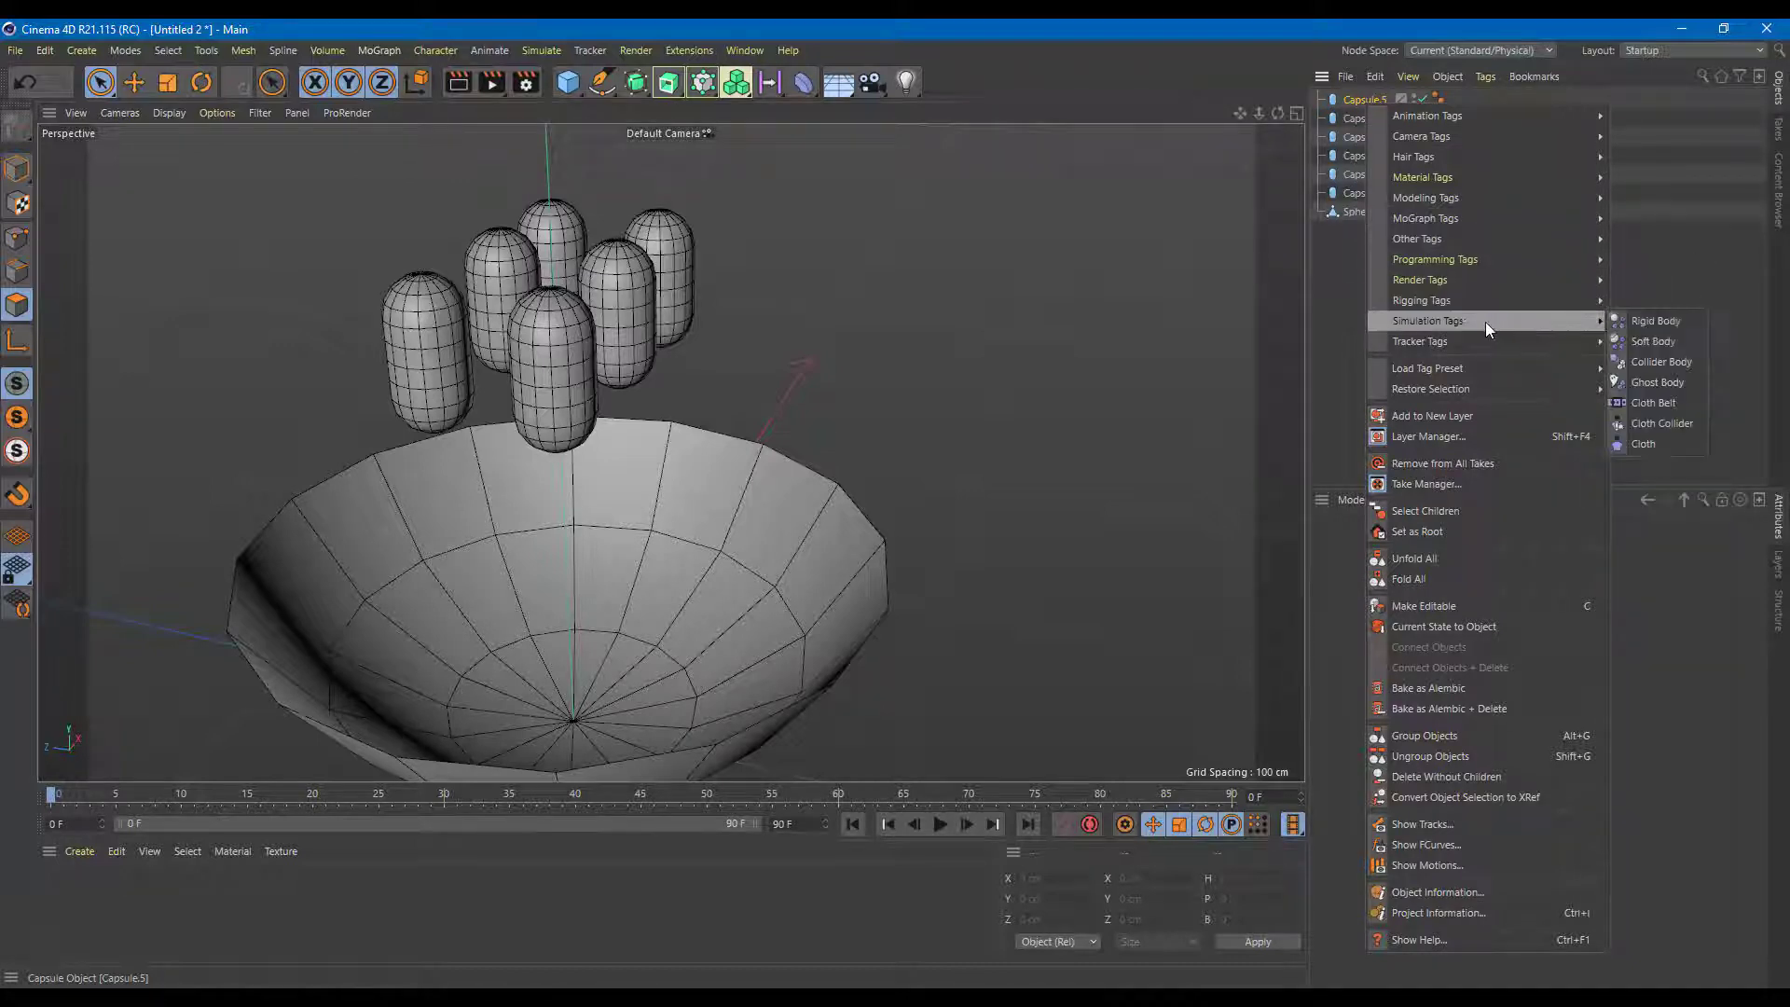
pyautogui.click(1675, 322)
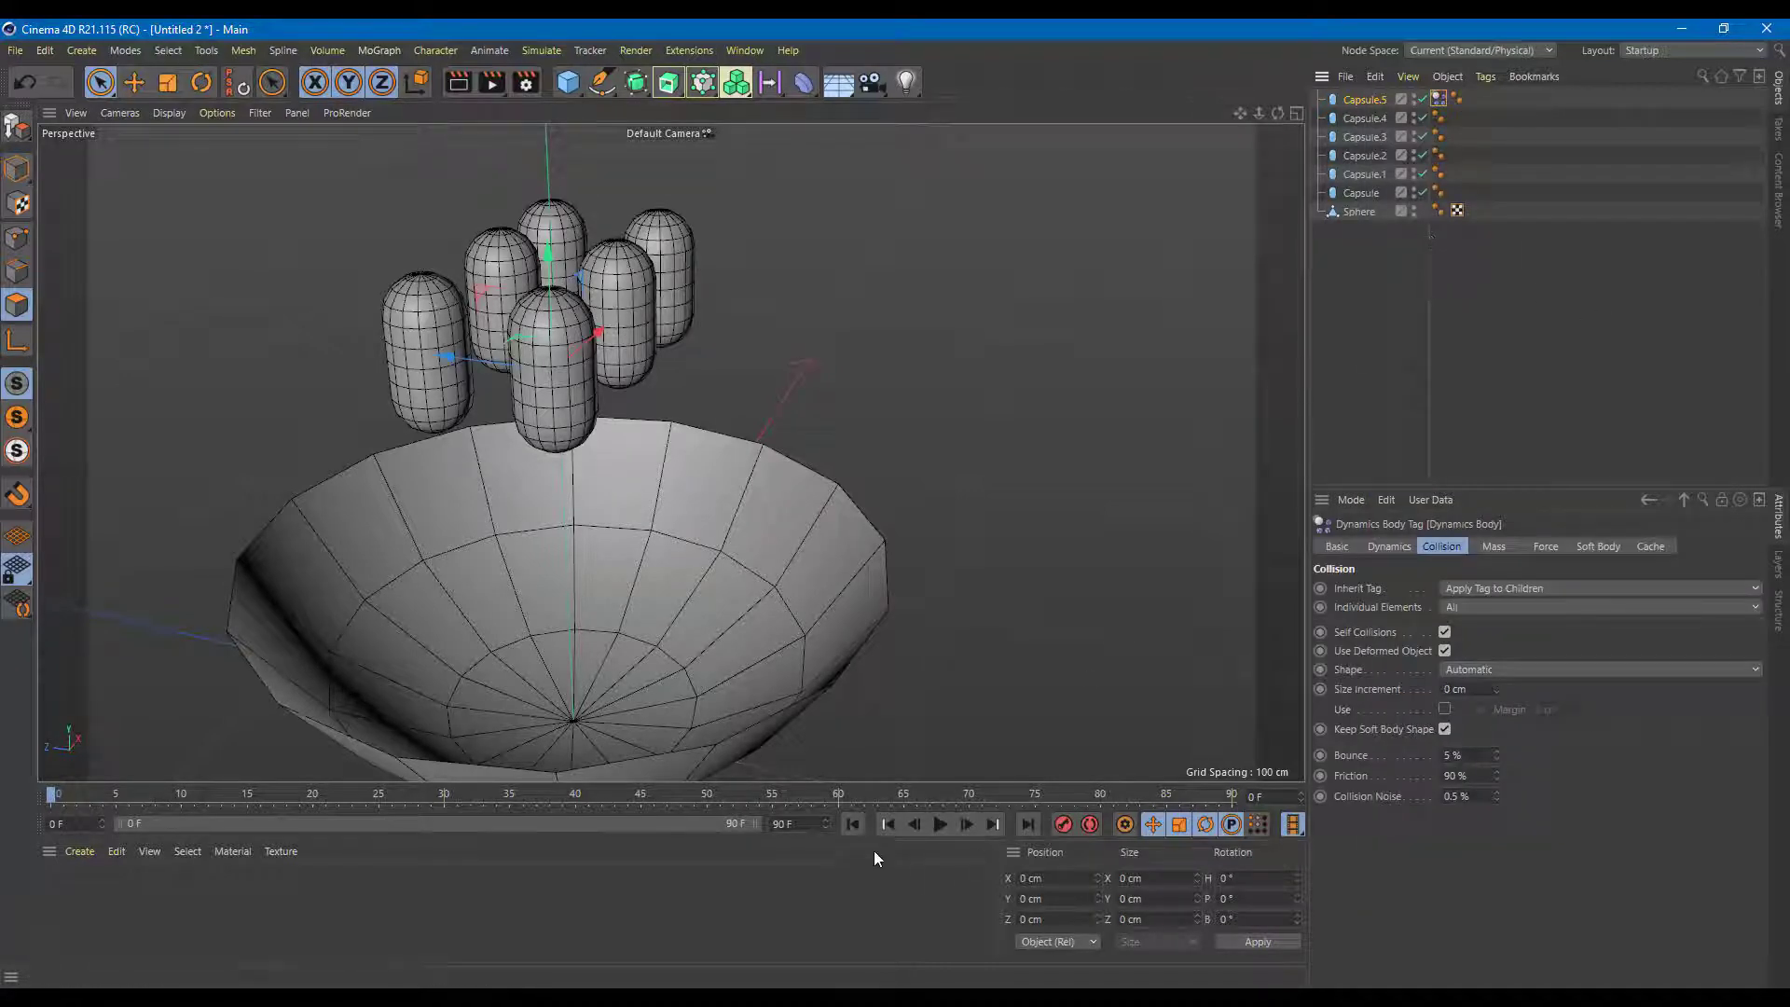
# Play the simulation to watch the tagged capsule fall and return to frame 0
pyautogui.click(939, 824)
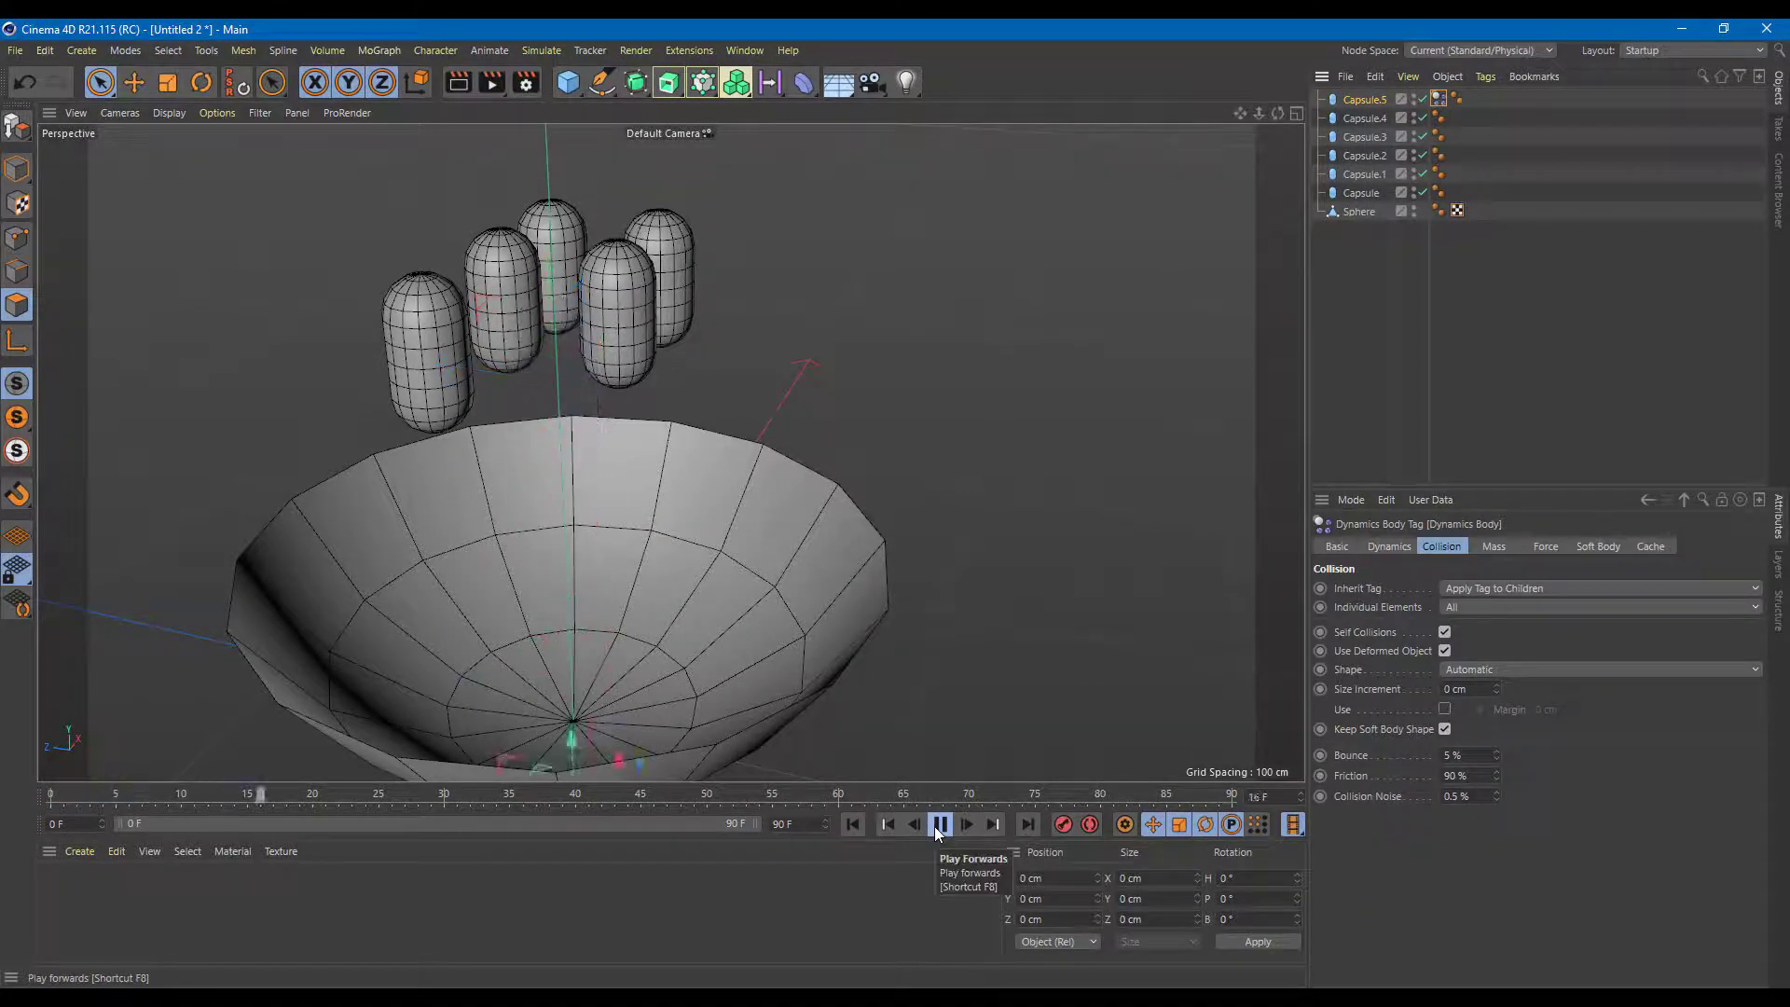
pyautogui.click(938, 824)
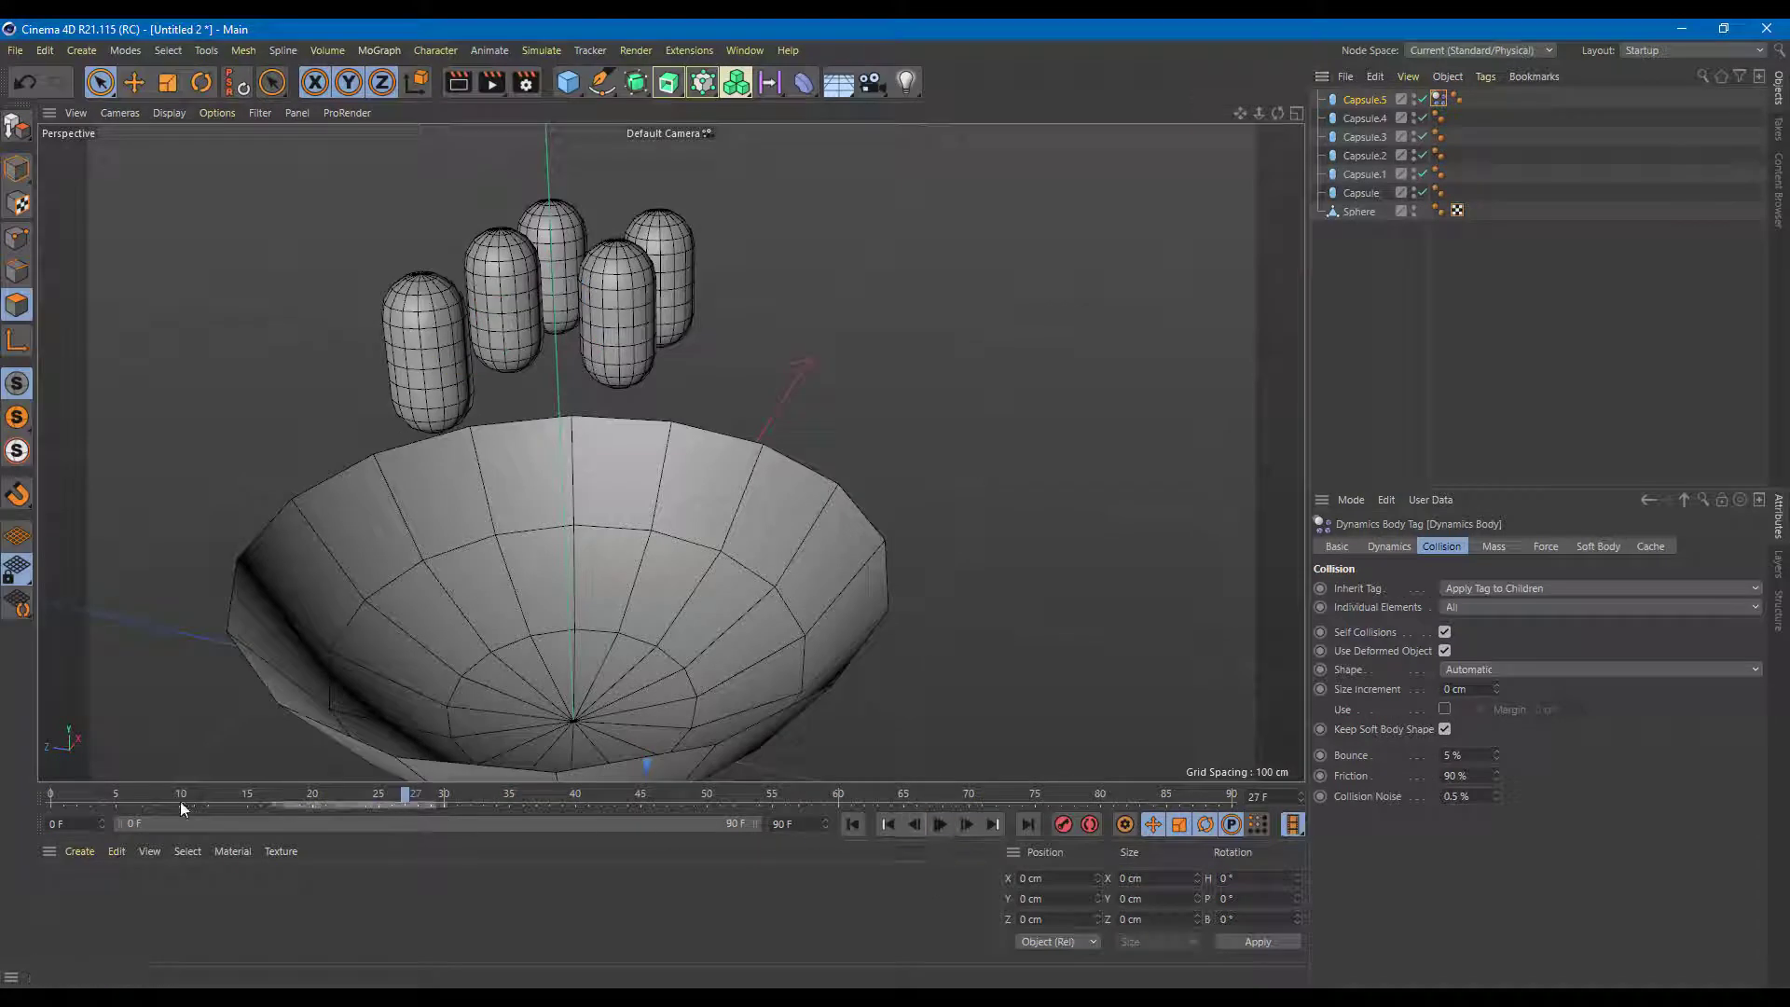
pyautogui.moveTo(282, 803); pyautogui.dragTo(52, 800)
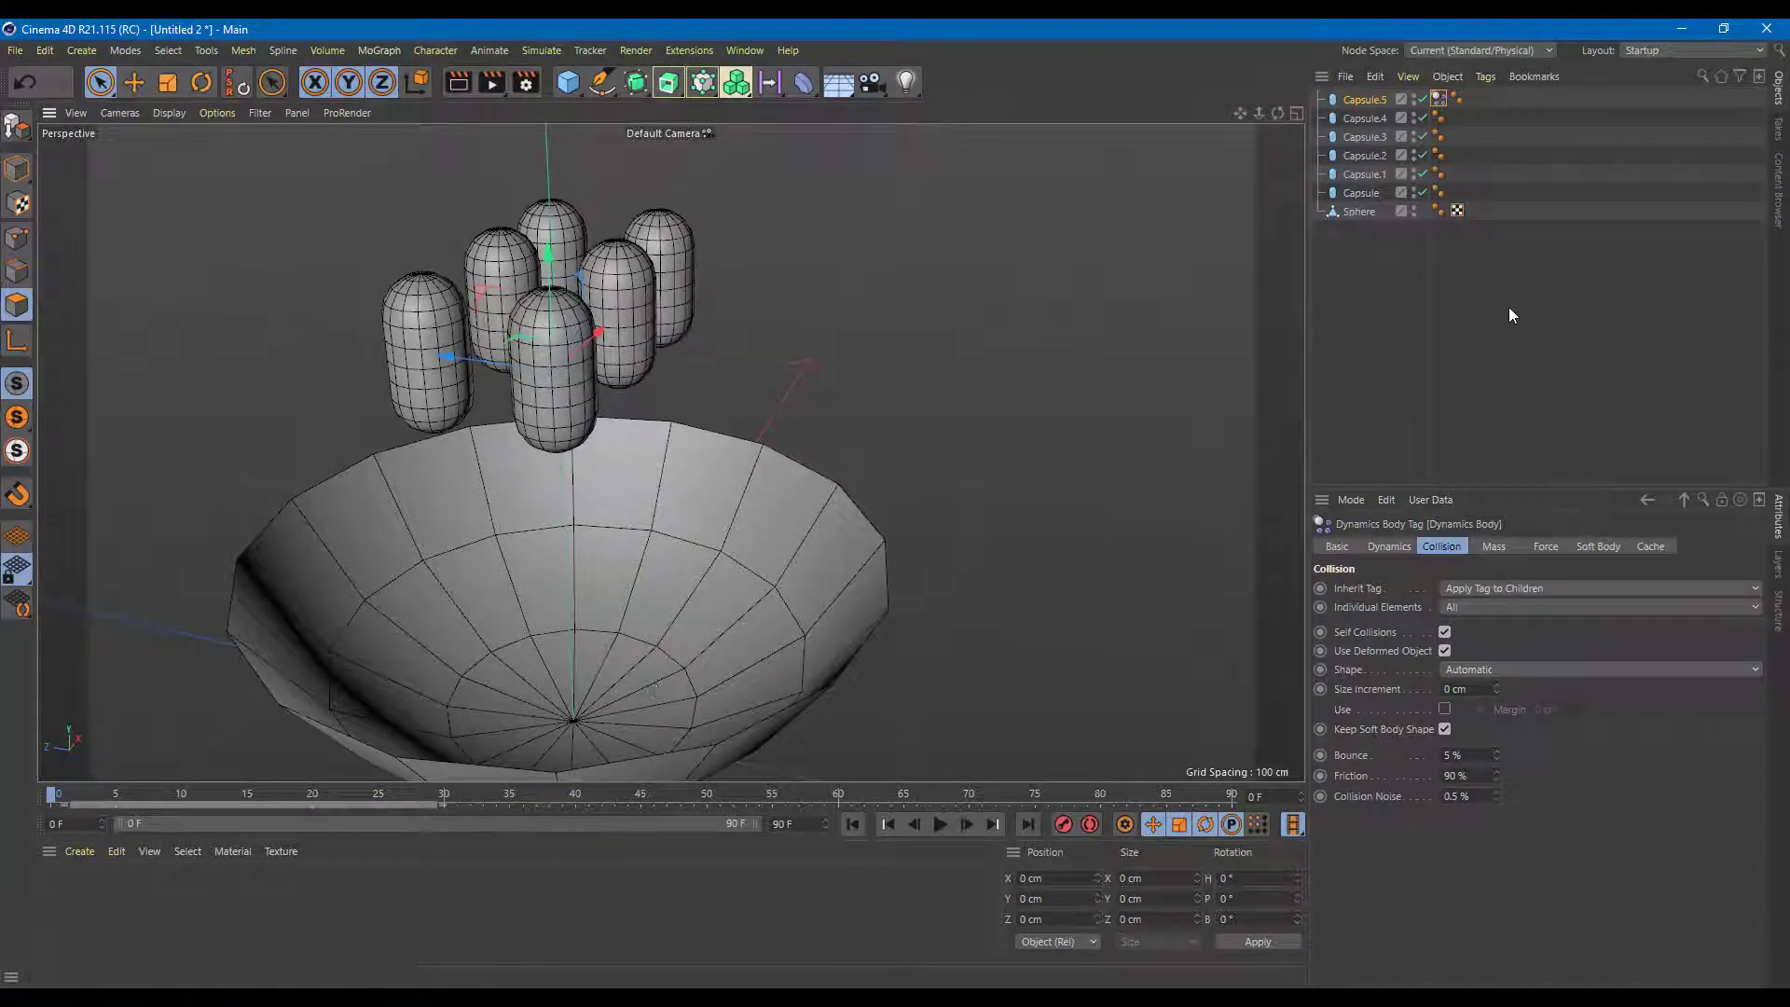
# Add a Collider Body simulation tag to the Sphere bowl and switch to Model mode
pyautogui.click(1363, 213)
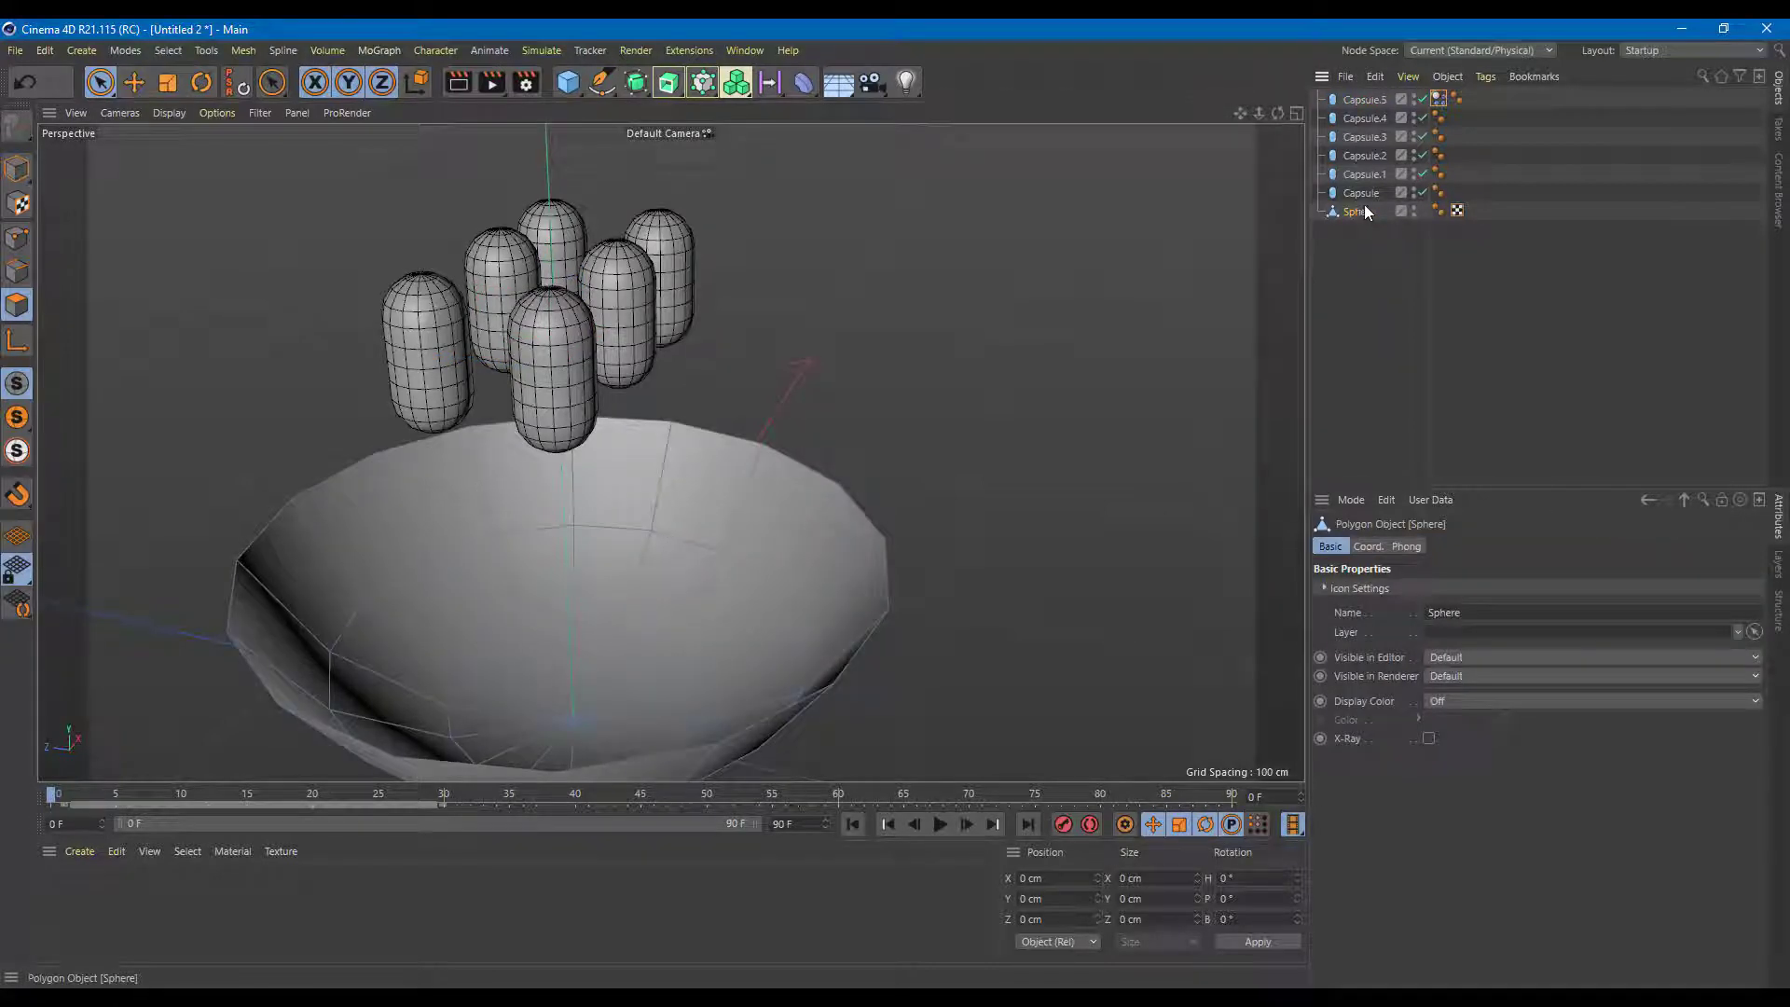
pyautogui.rightClick(1367, 215)
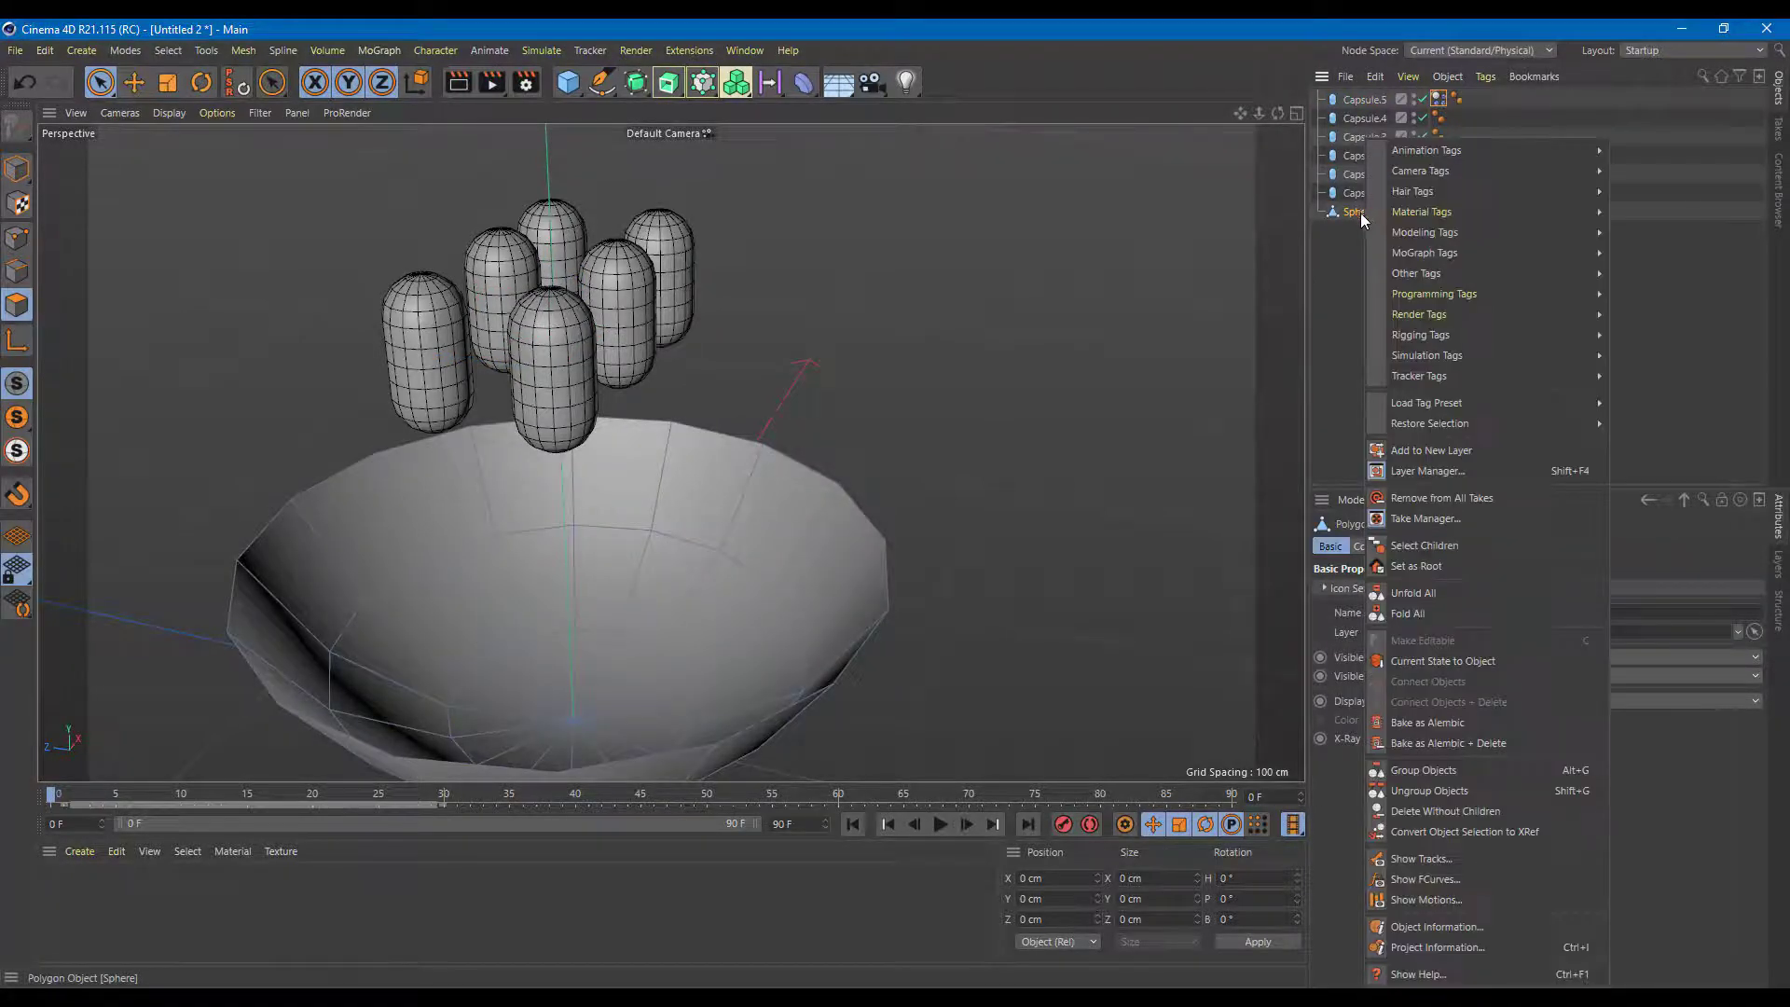
pyautogui.moveTo(1472, 361)
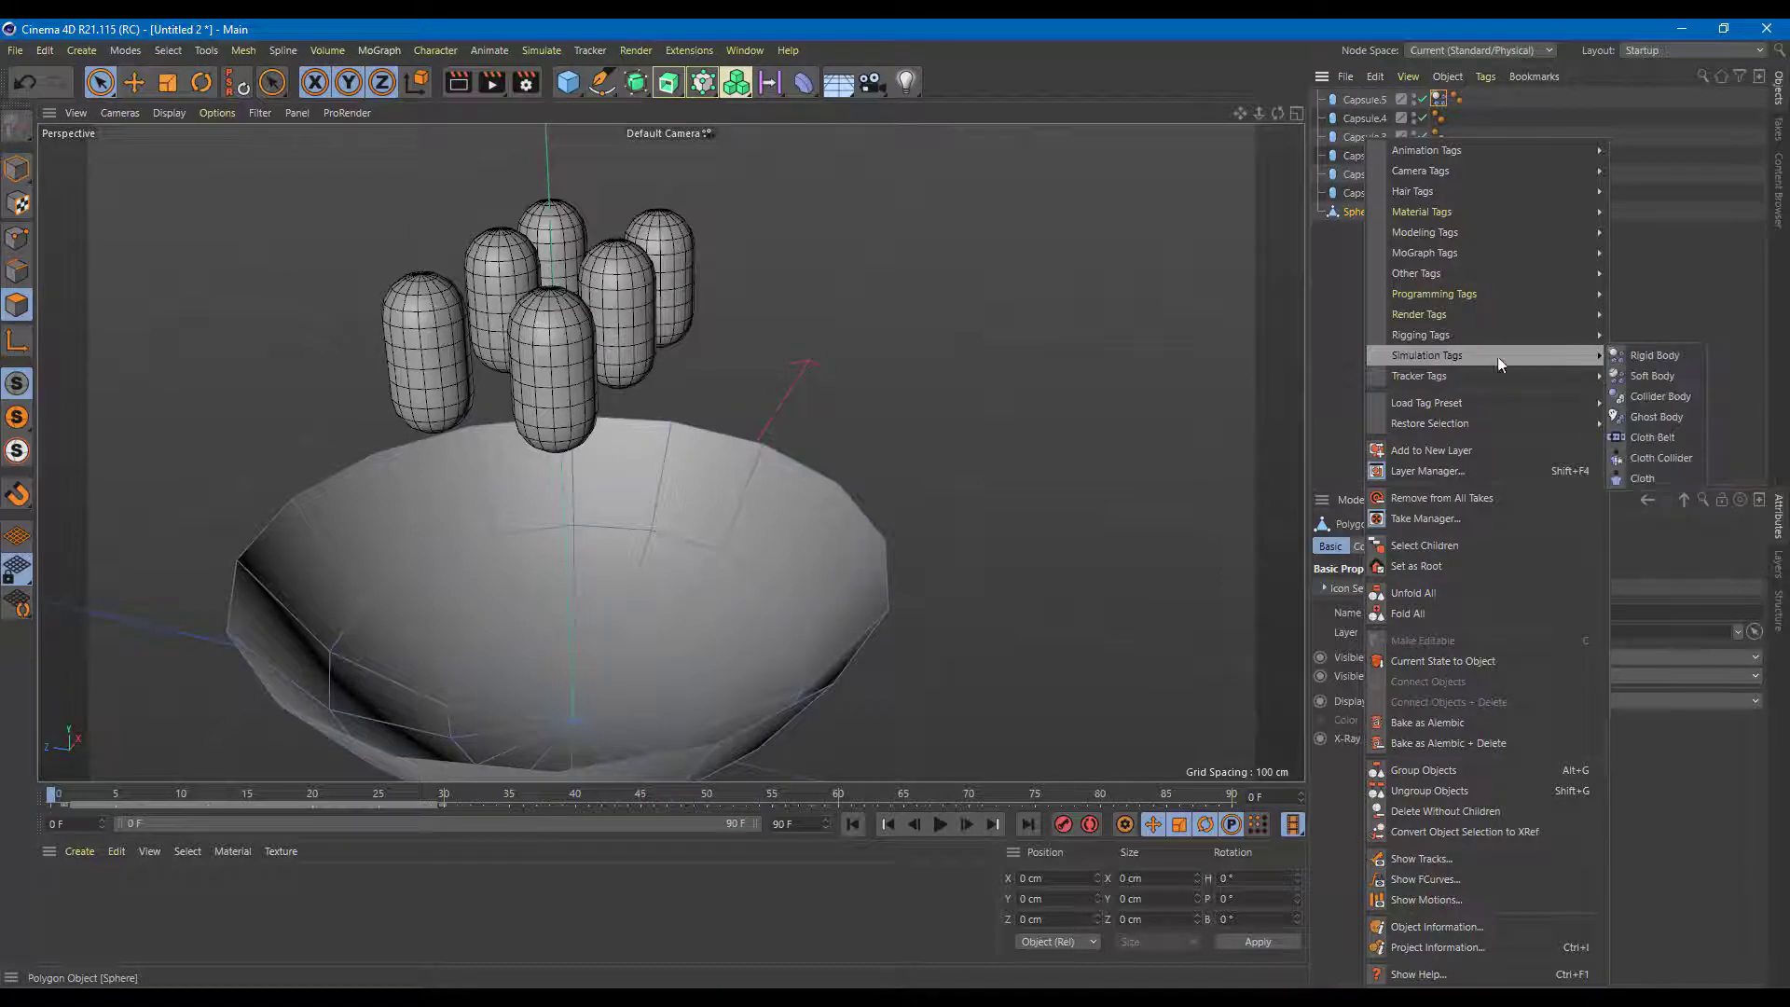
pyautogui.click(1671, 397)
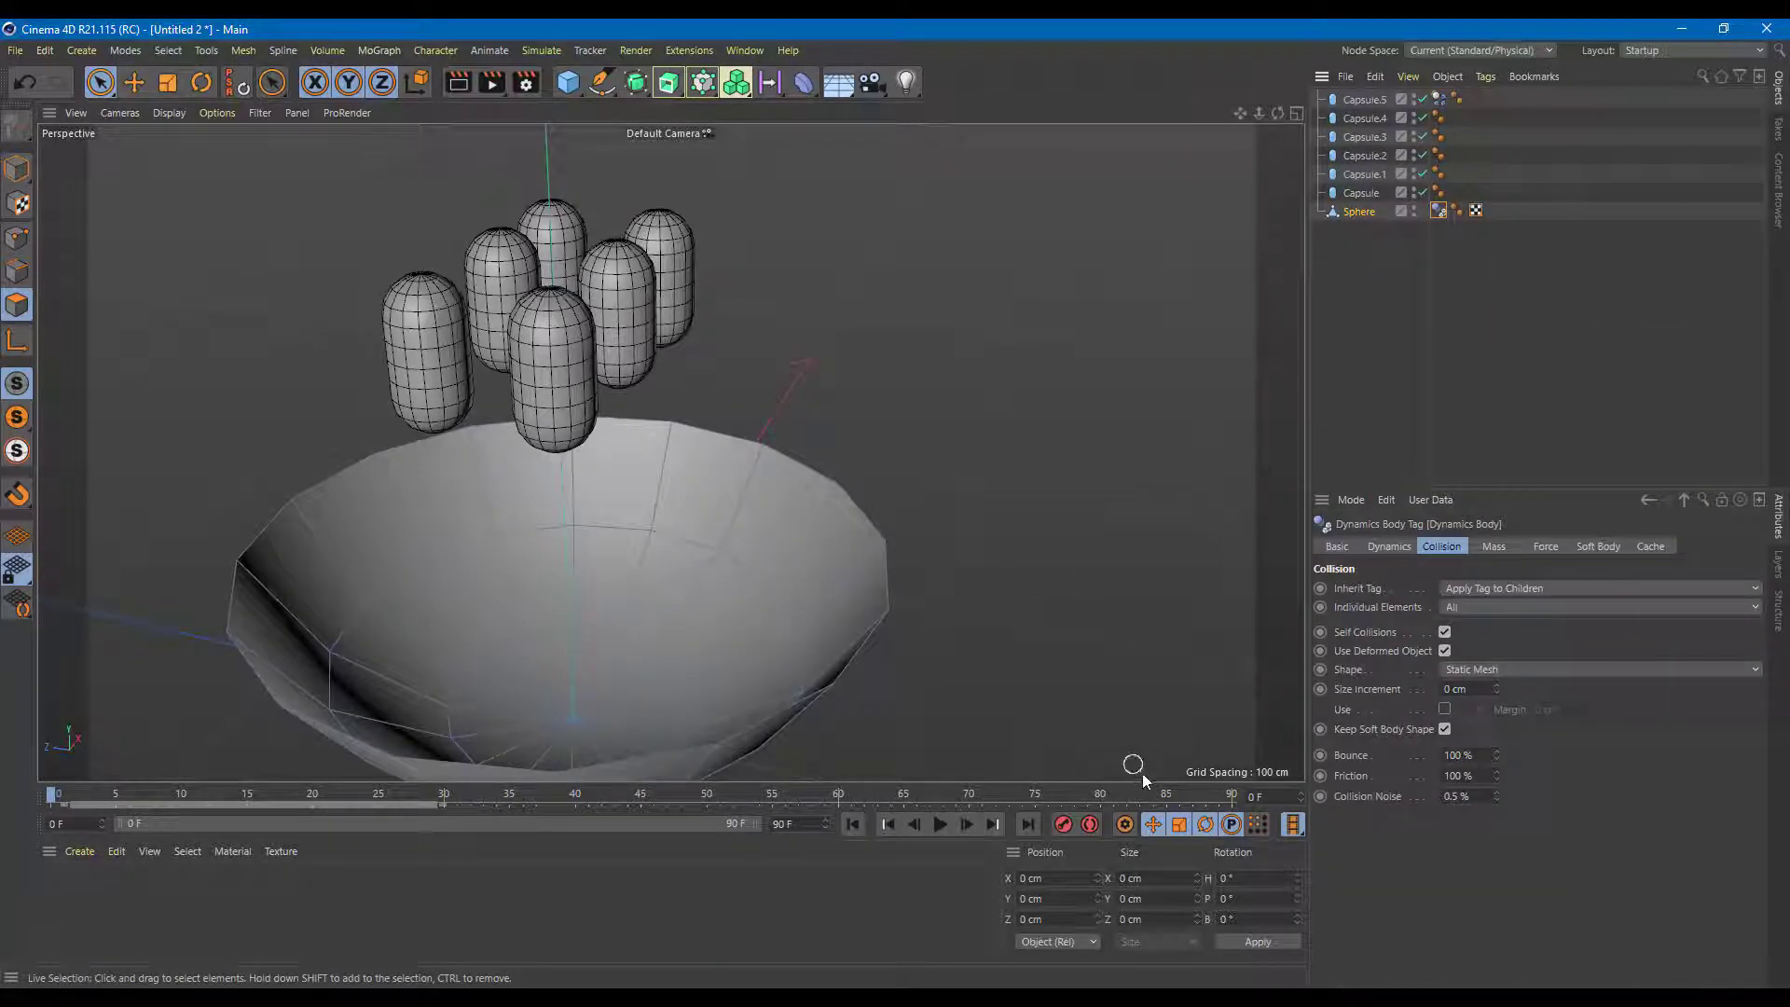
pyautogui.click(17, 169)
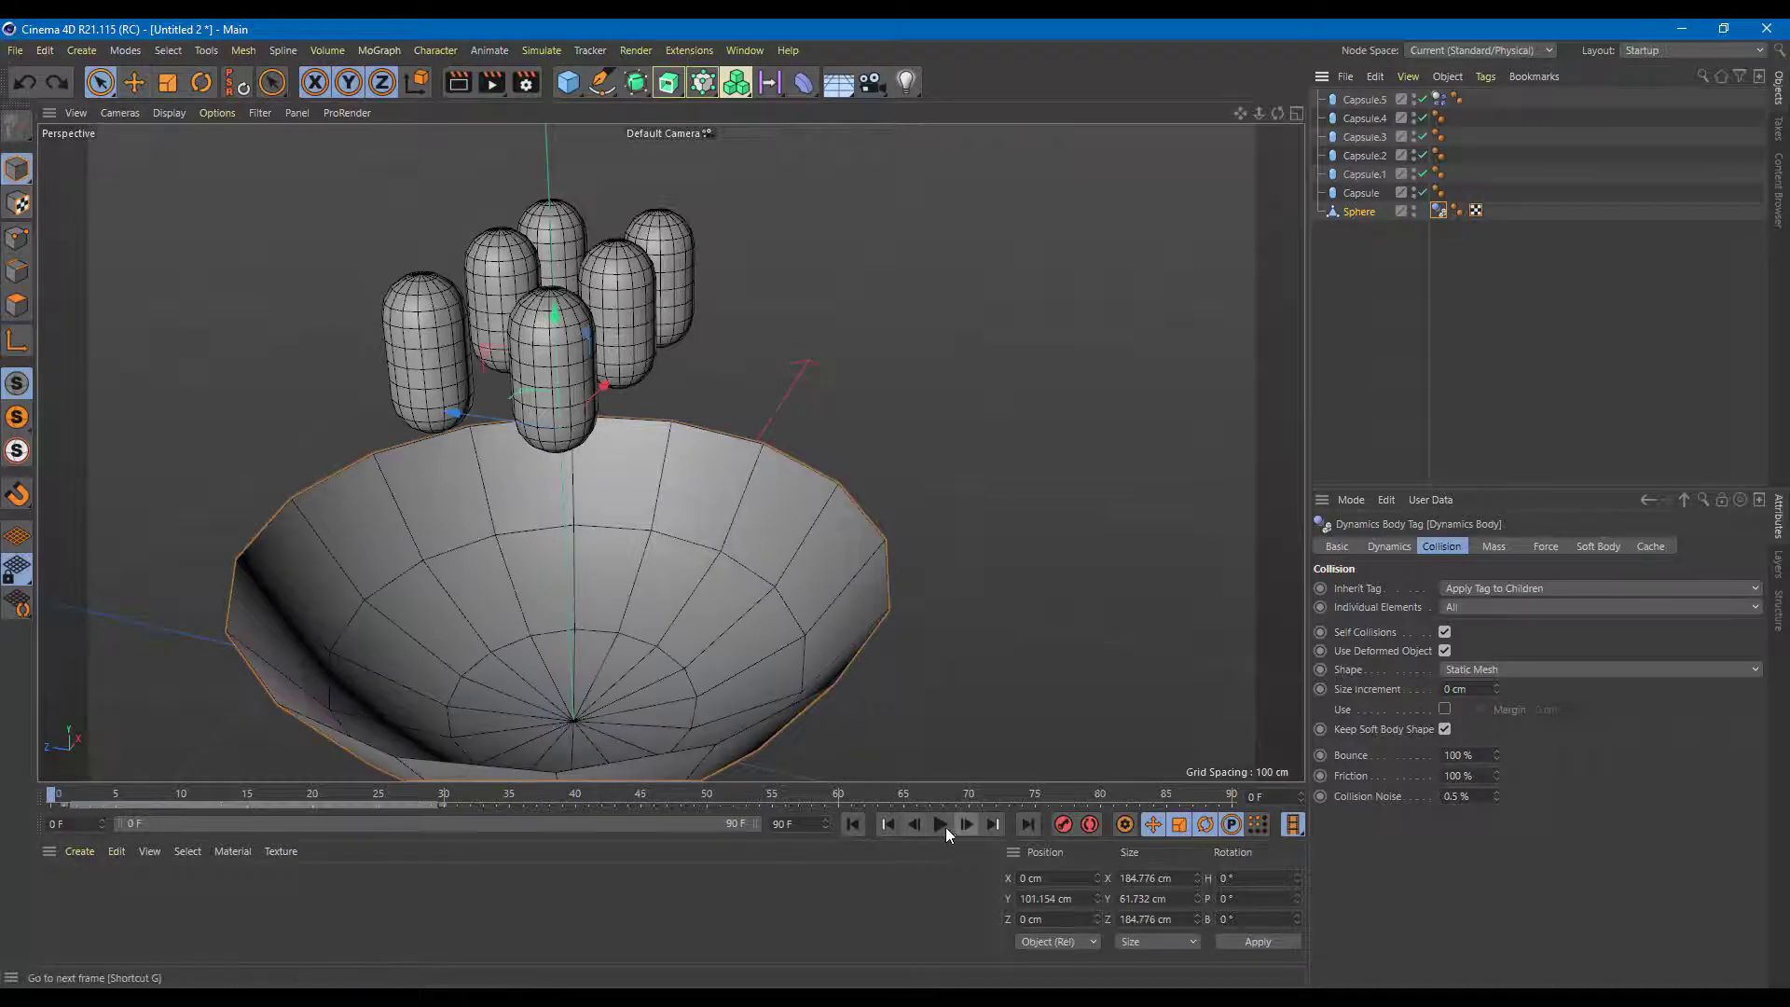
# Play the simulation to test the capsule against the bowl collider and rewind to frame 0
pyautogui.click(942, 824)
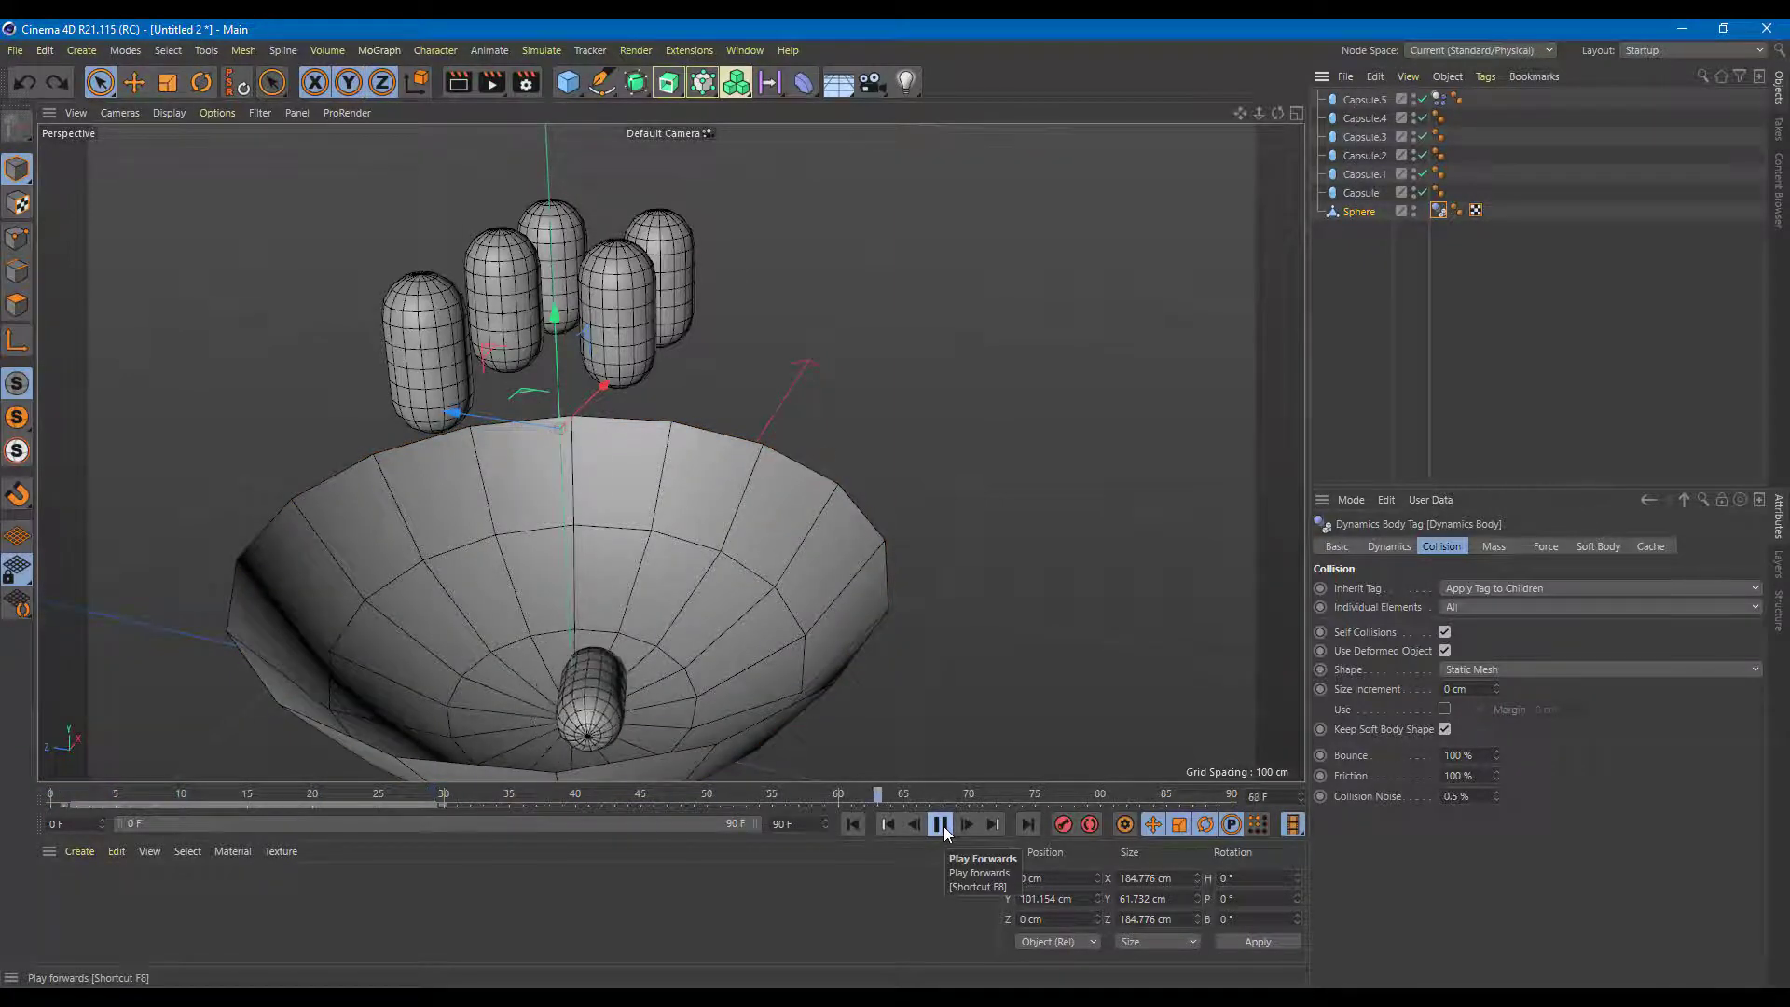
pyautogui.click(944, 826)
pyautogui.moveTo(843, 791); pyautogui.dragTo(49, 794)
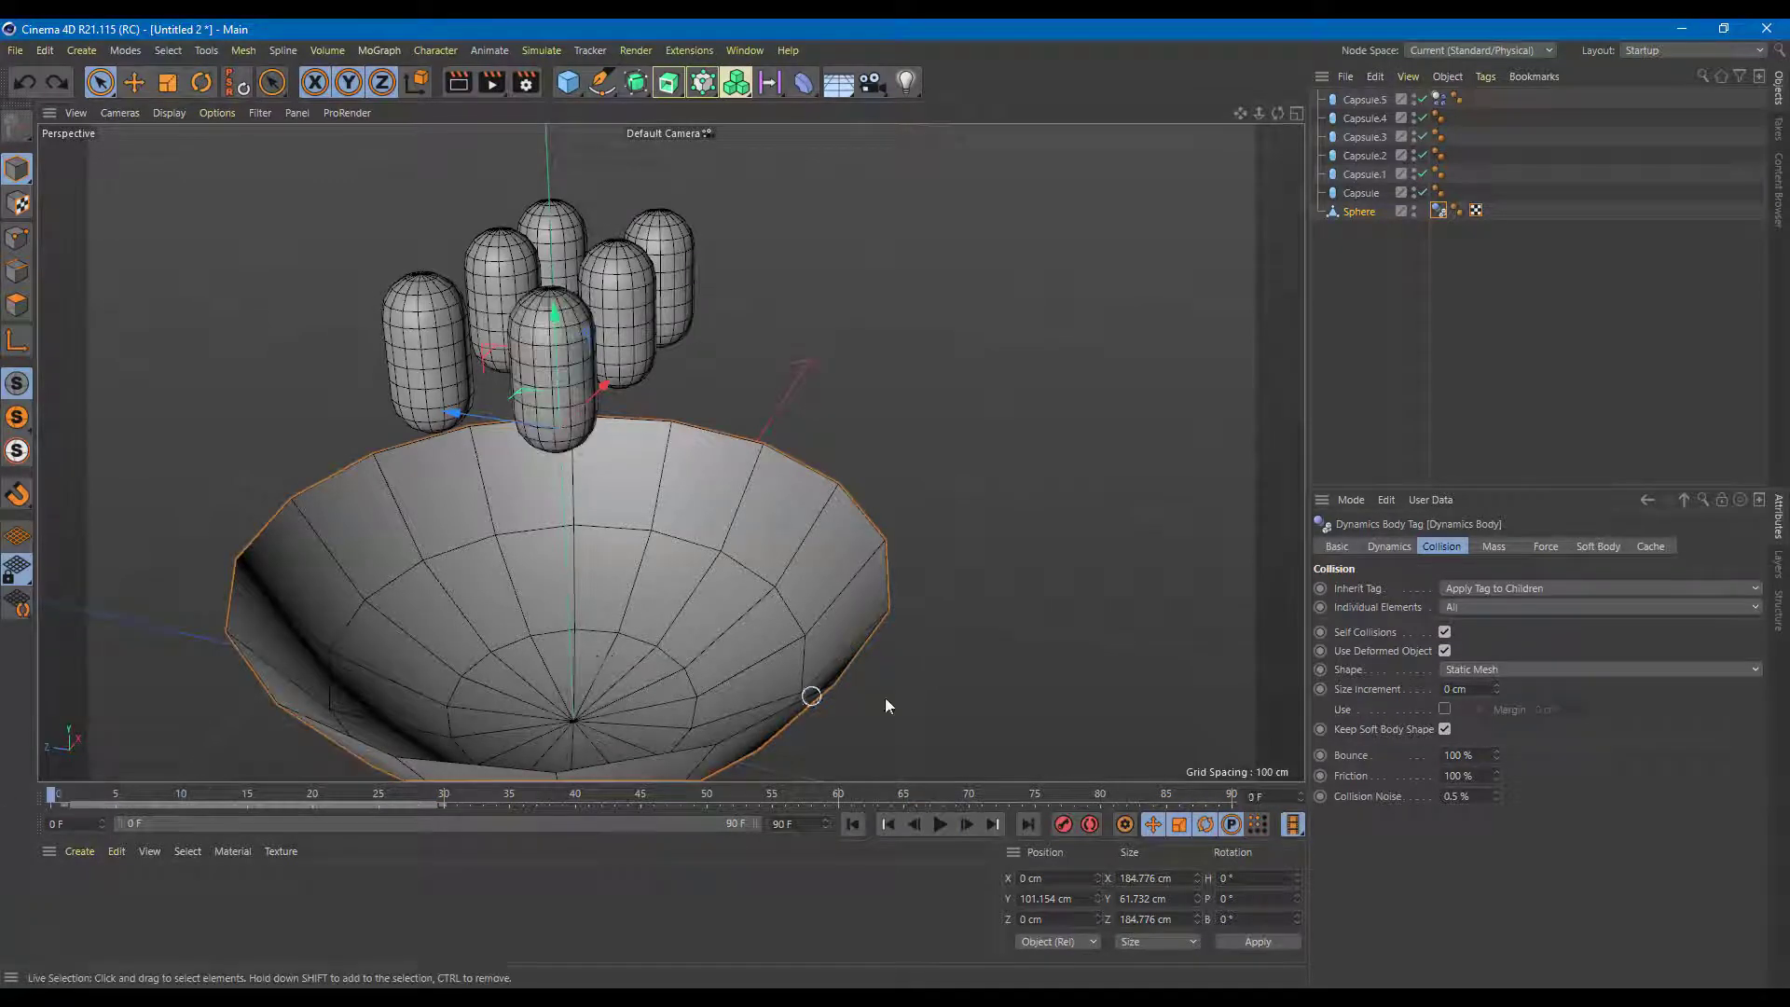
# Add a dynamics body simulation tag to the other five capsules, Capsule through Capsule.4
pyautogui.click(1364, 118)
pyautogui.keyDown('shift'); pyautogui.click(1359, 192); pyautogui.keyUp('shift')
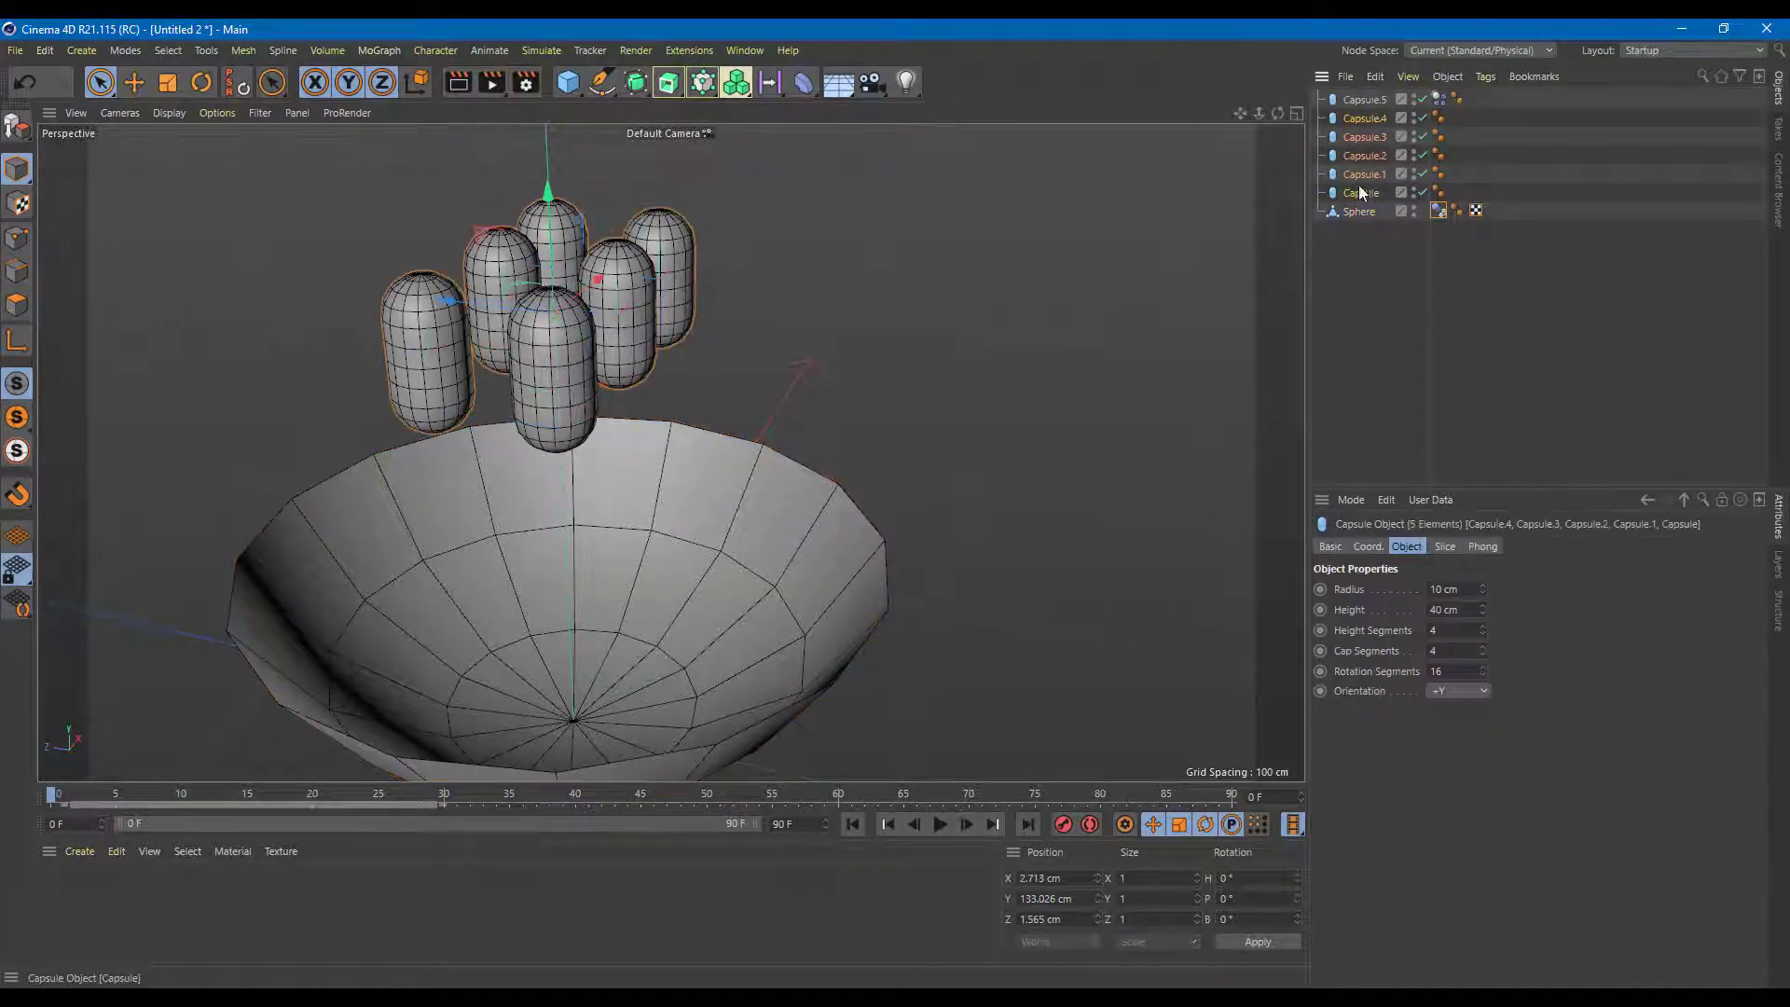
pyautogui.rightClick(1361, 164)
pyautogui.moveTo(1469, 312)
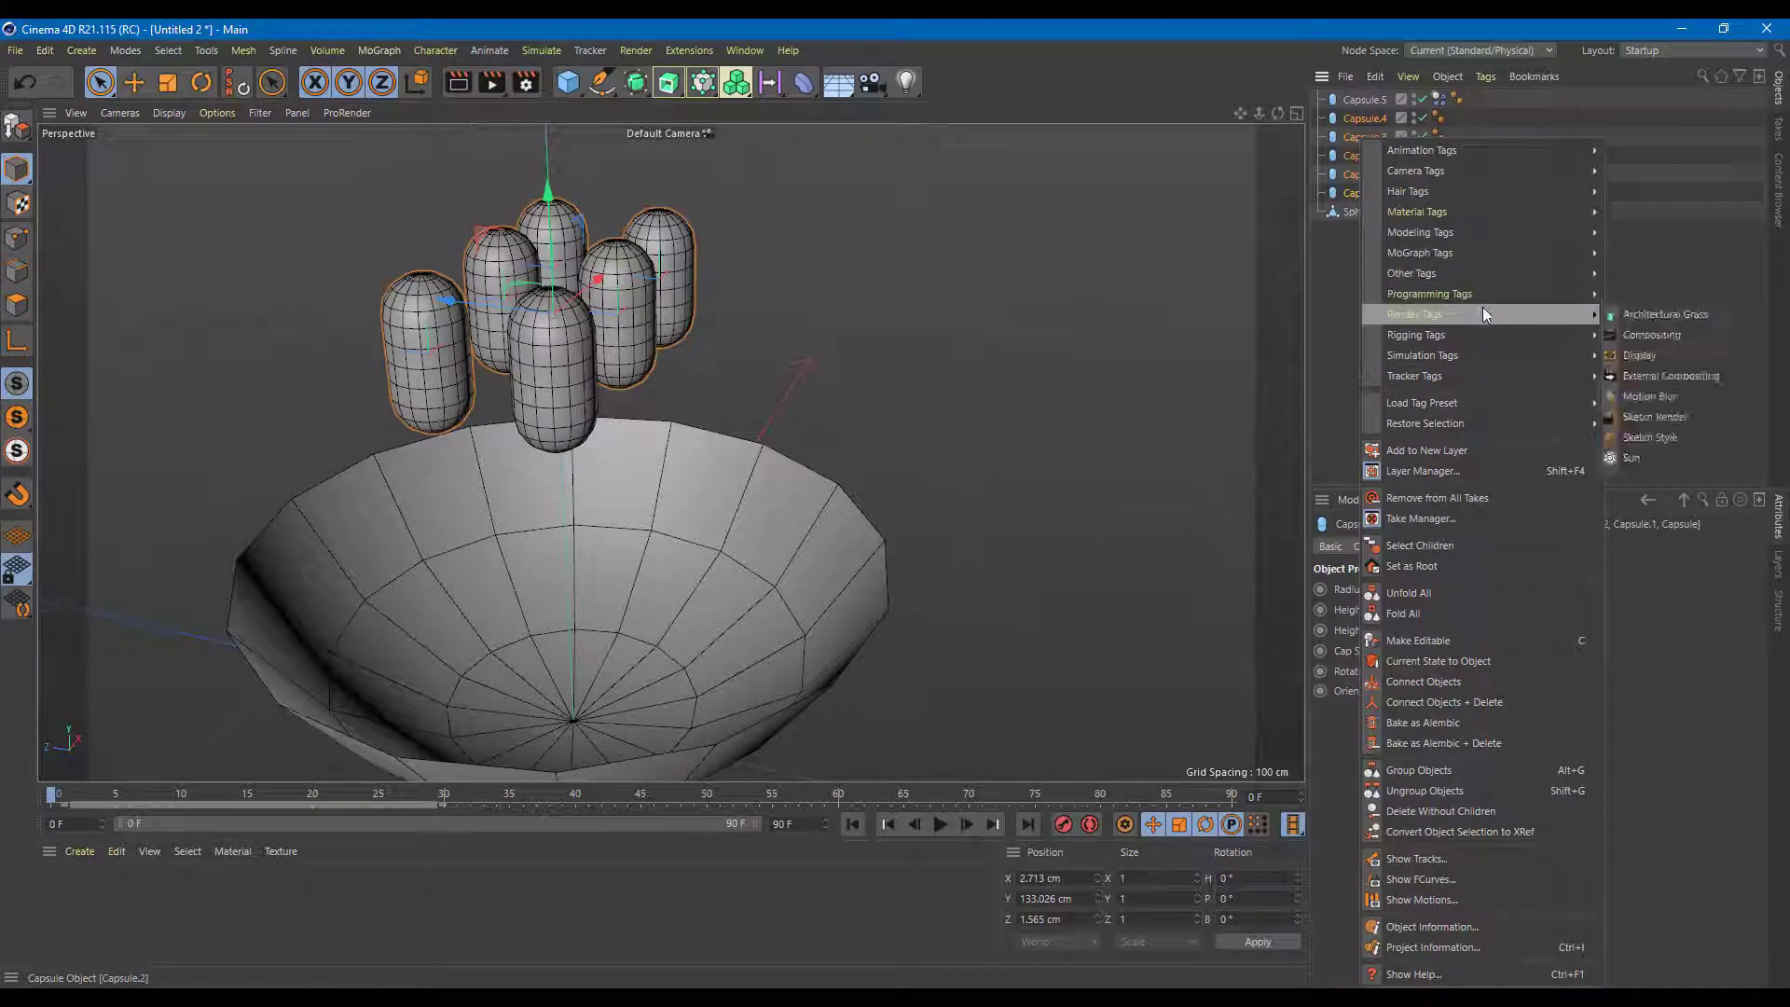
pyautogui.moveTo(1513, 362)
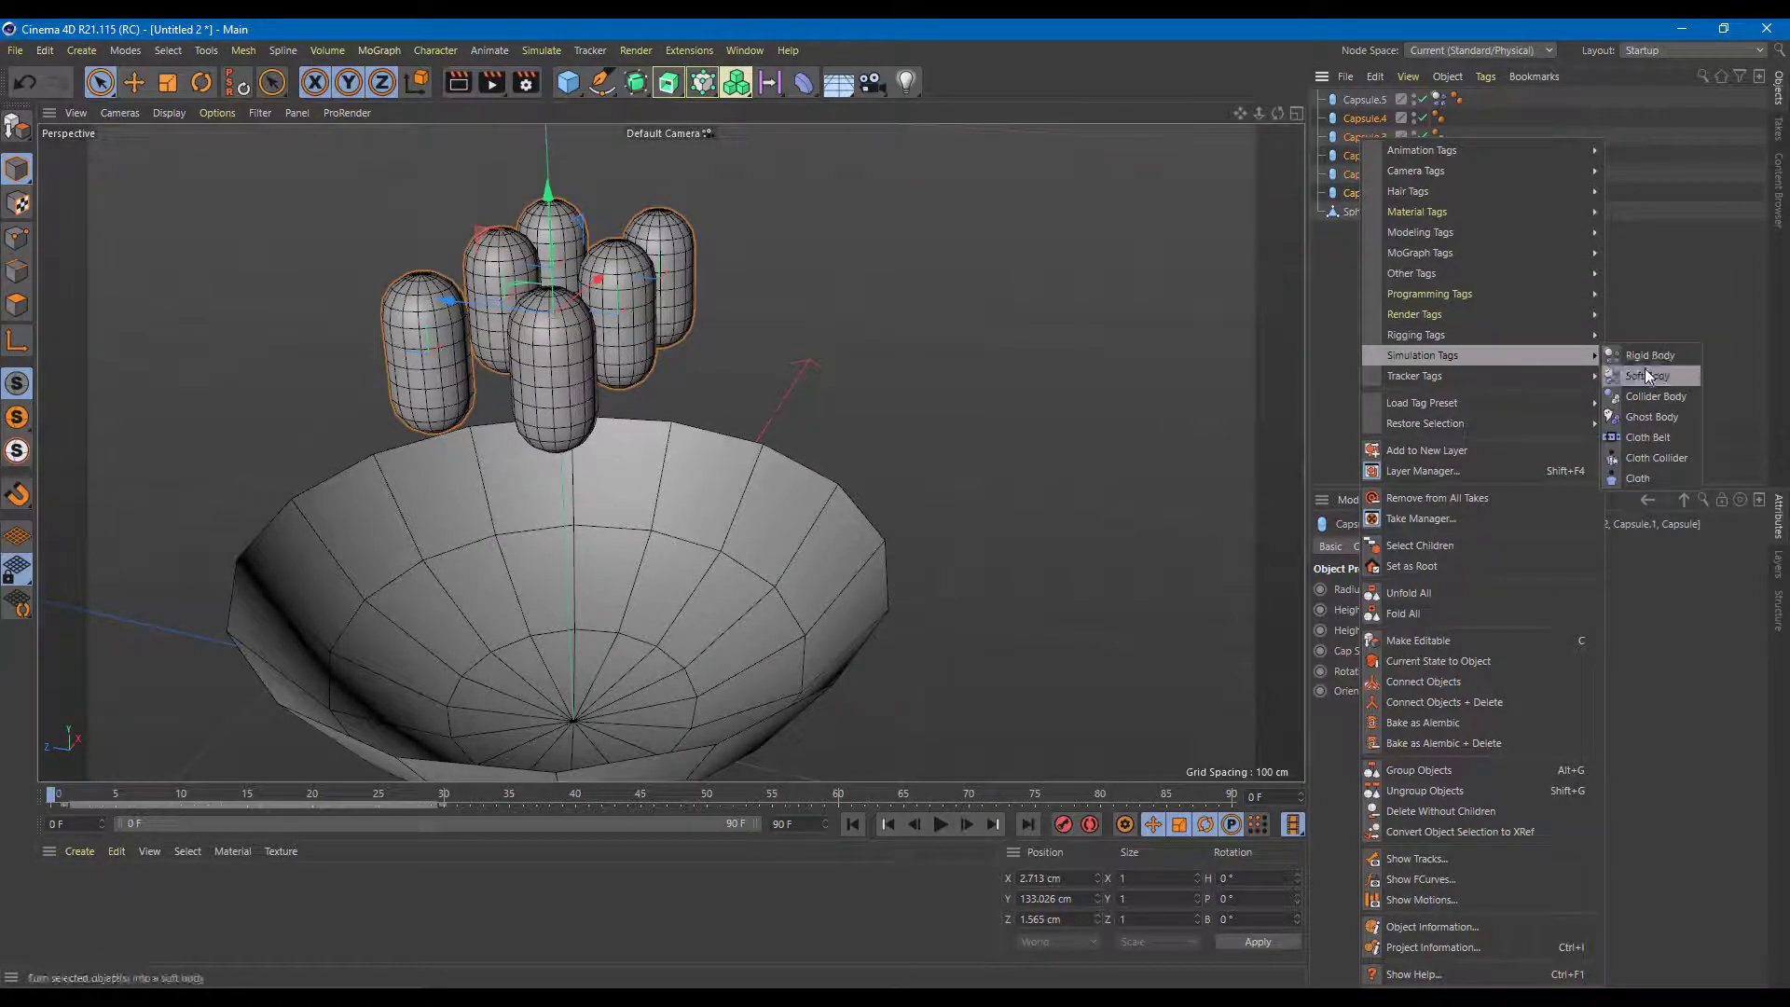
pyautogui.click(1684, 375)
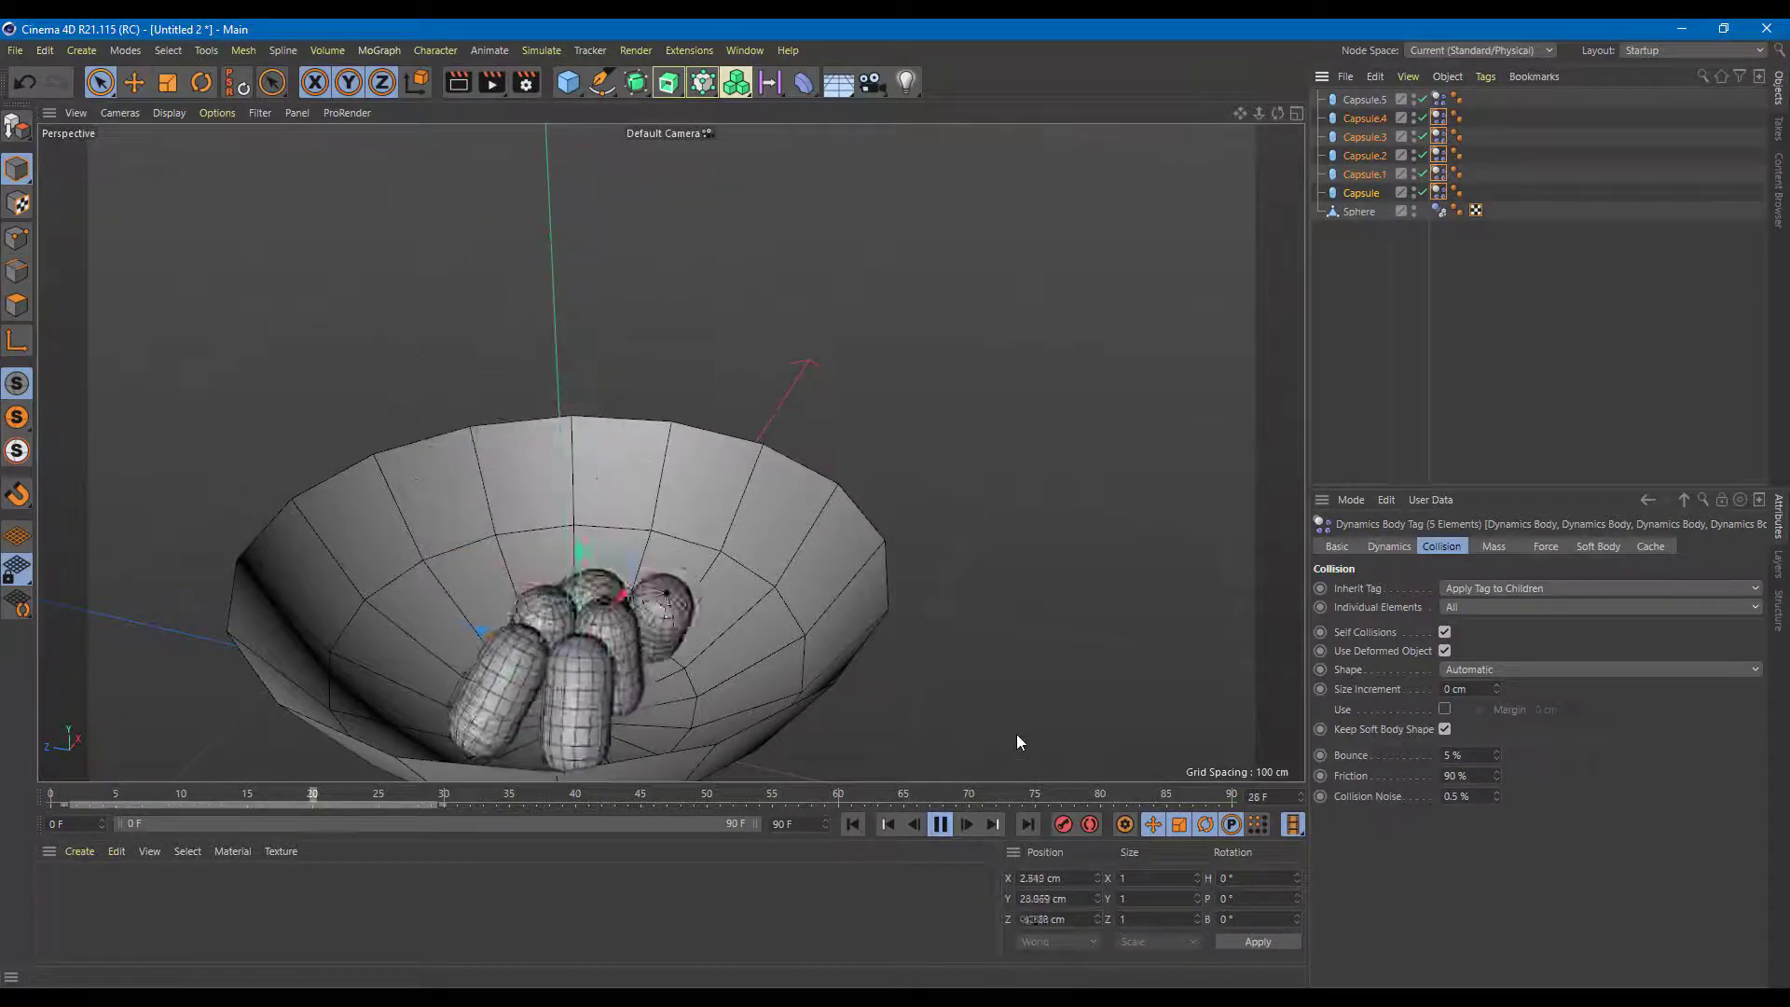
# Watch all six capsules drop into the bowl, stop playback and return to frame 0
pyautogui.click(940, 824)
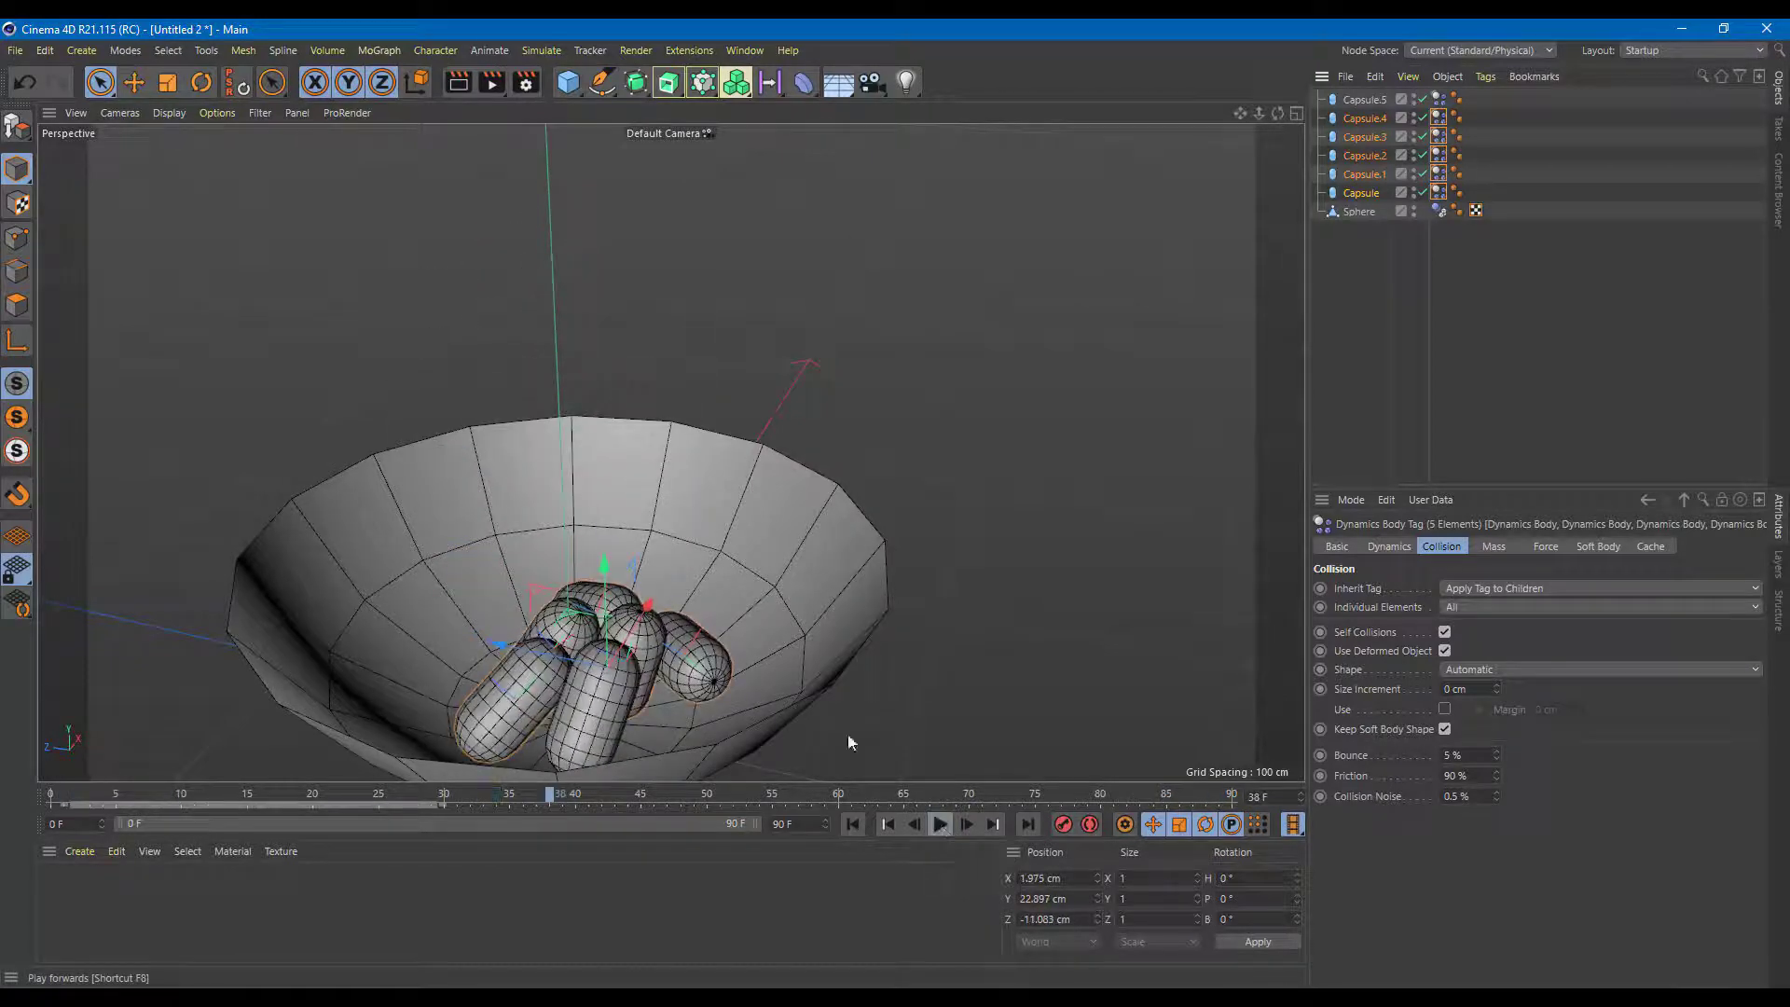
pyautogui.moveTo(524, 787); pyautogui.dragTo(310, 800)
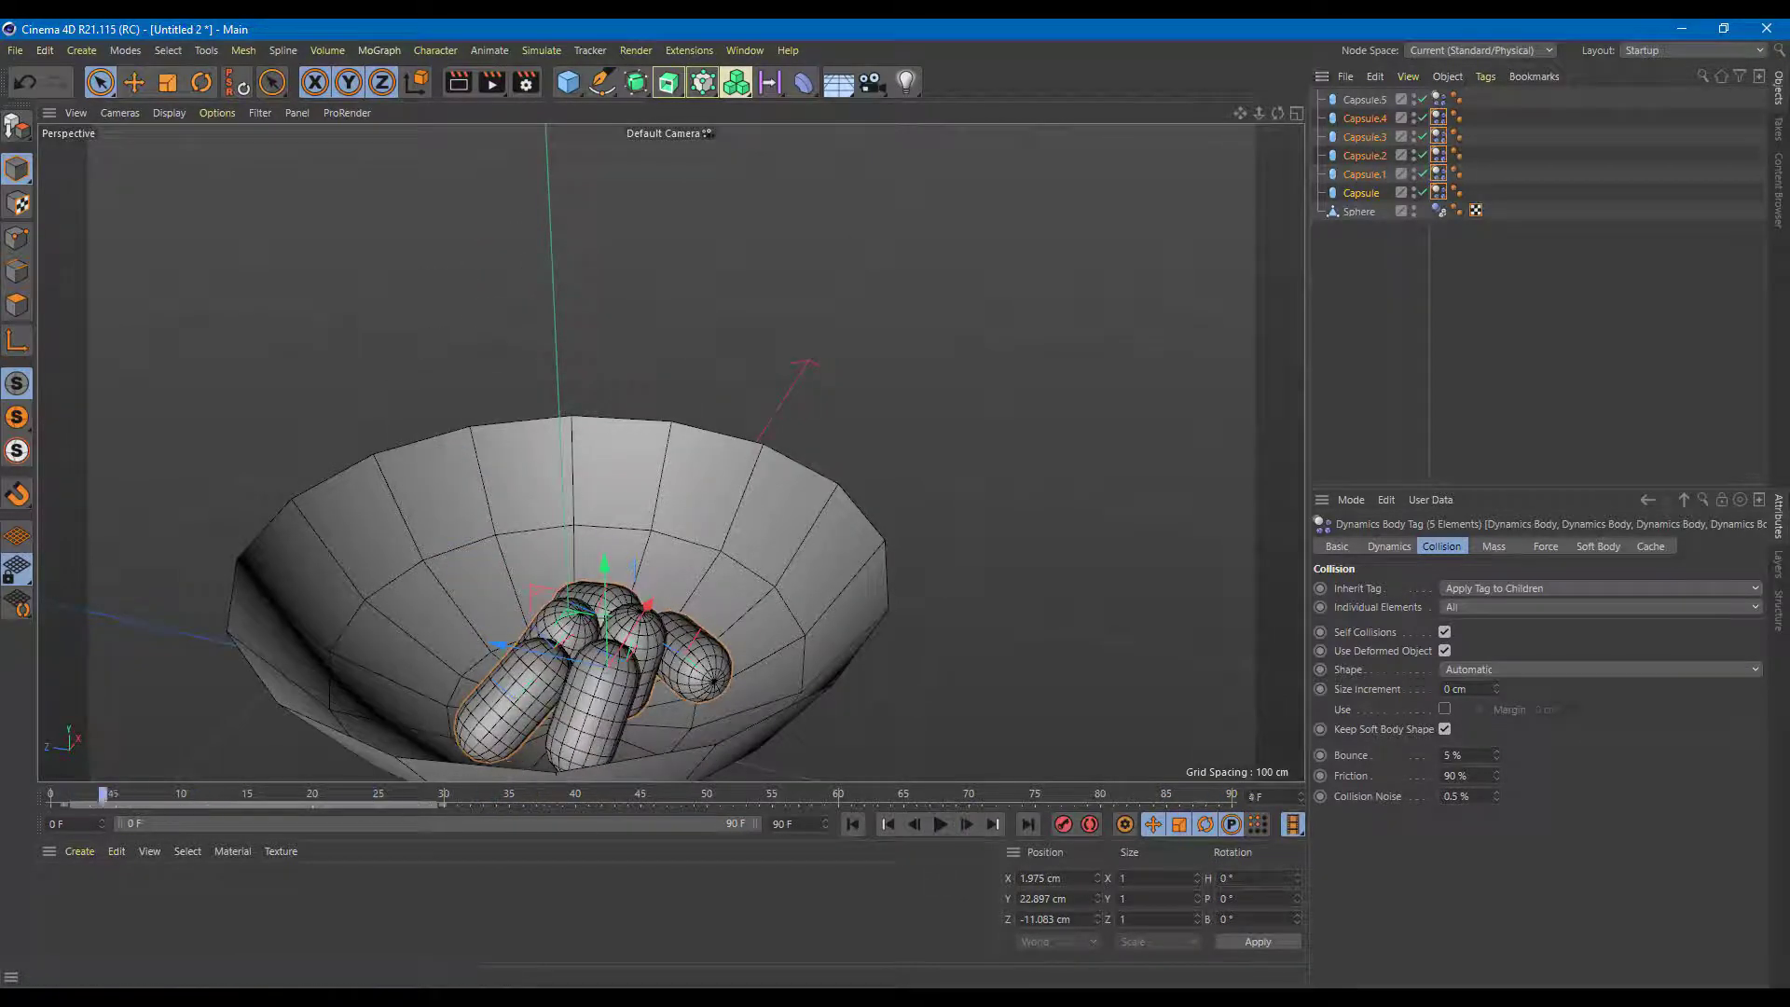
pyautogui.moveTo(105, 797); pyautogui.dragTo(47, 797)
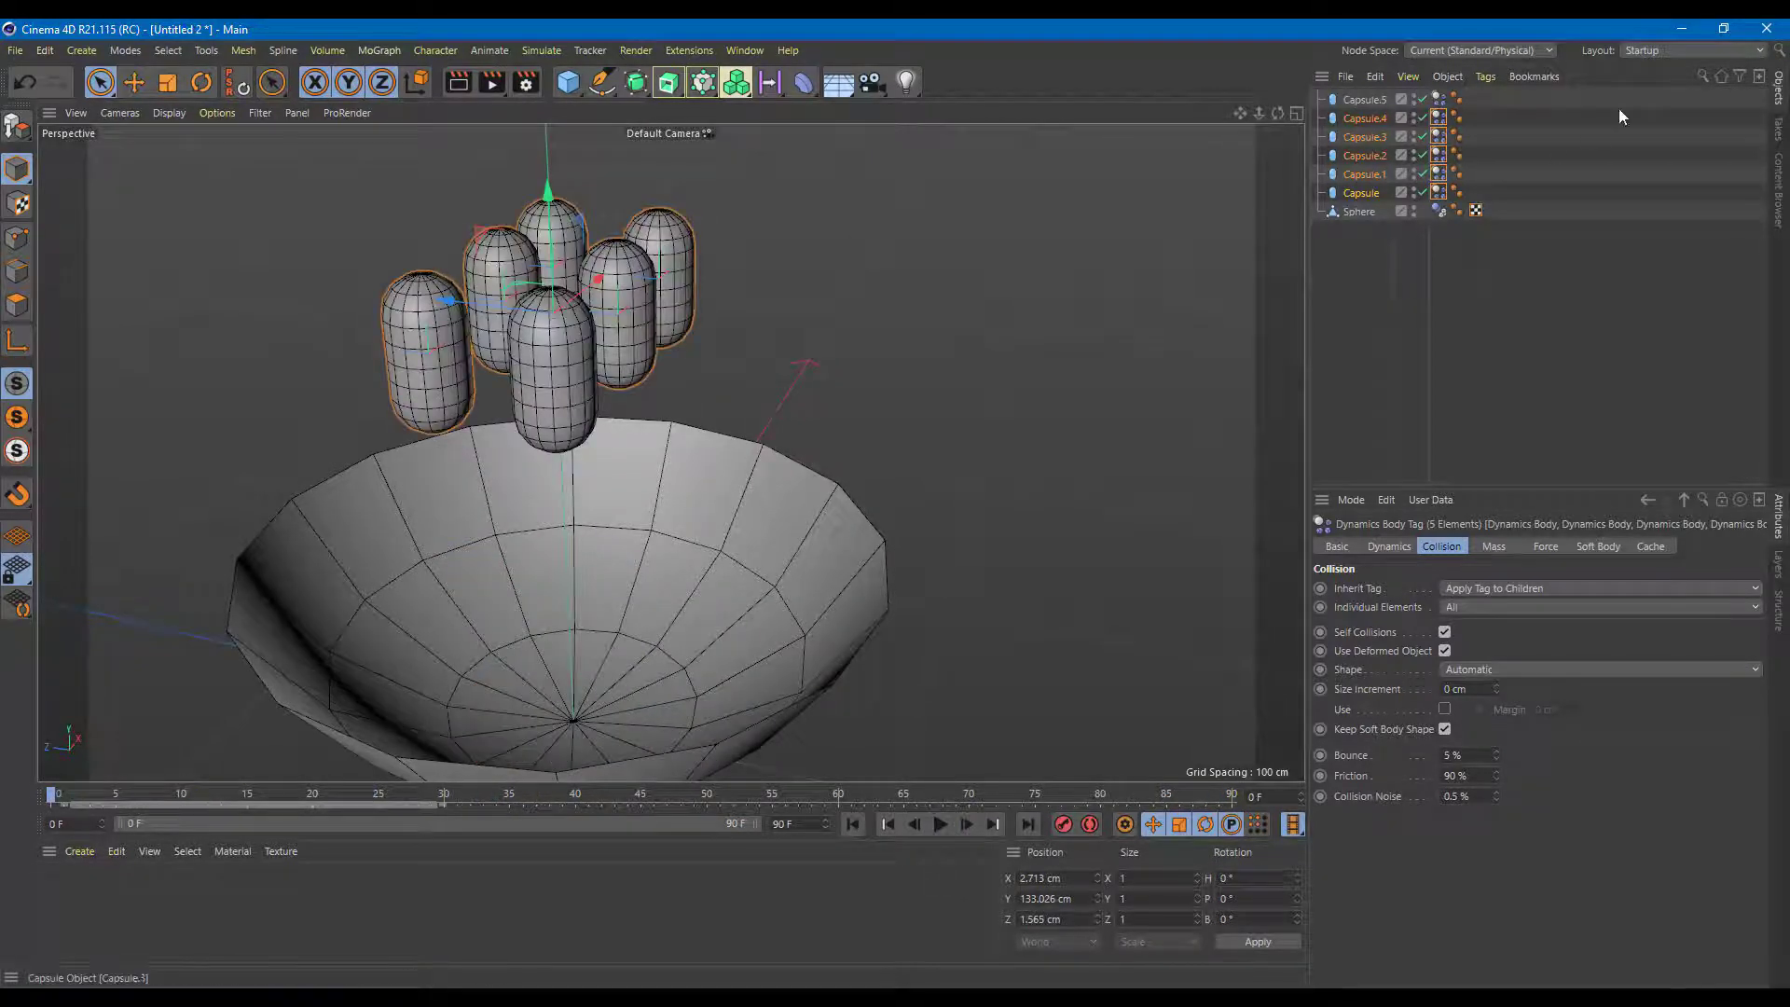
# Set the Bounce of the bowl's collider tag to 1325 % and play the simulation
pyautogui.click(1440, 211)
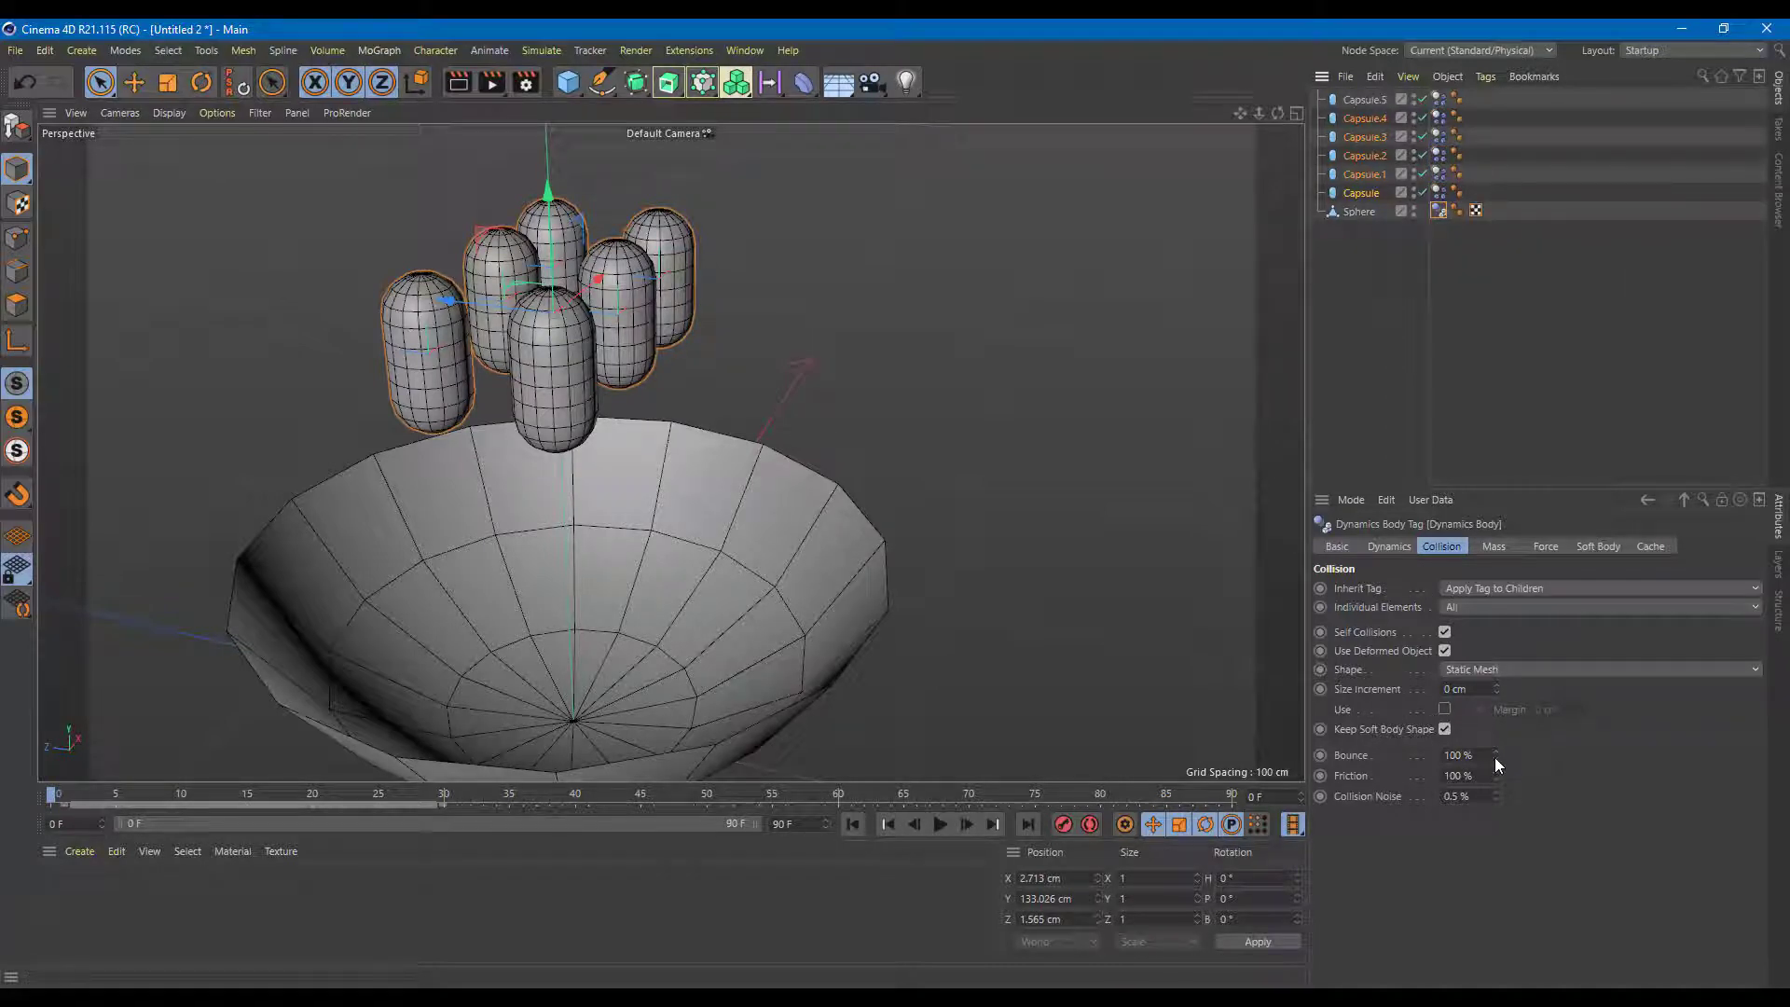
pyautogui.moveTo(1495, 756); pyautogui.dragTo(1496, 718)
pyautogui.click(941, 826)
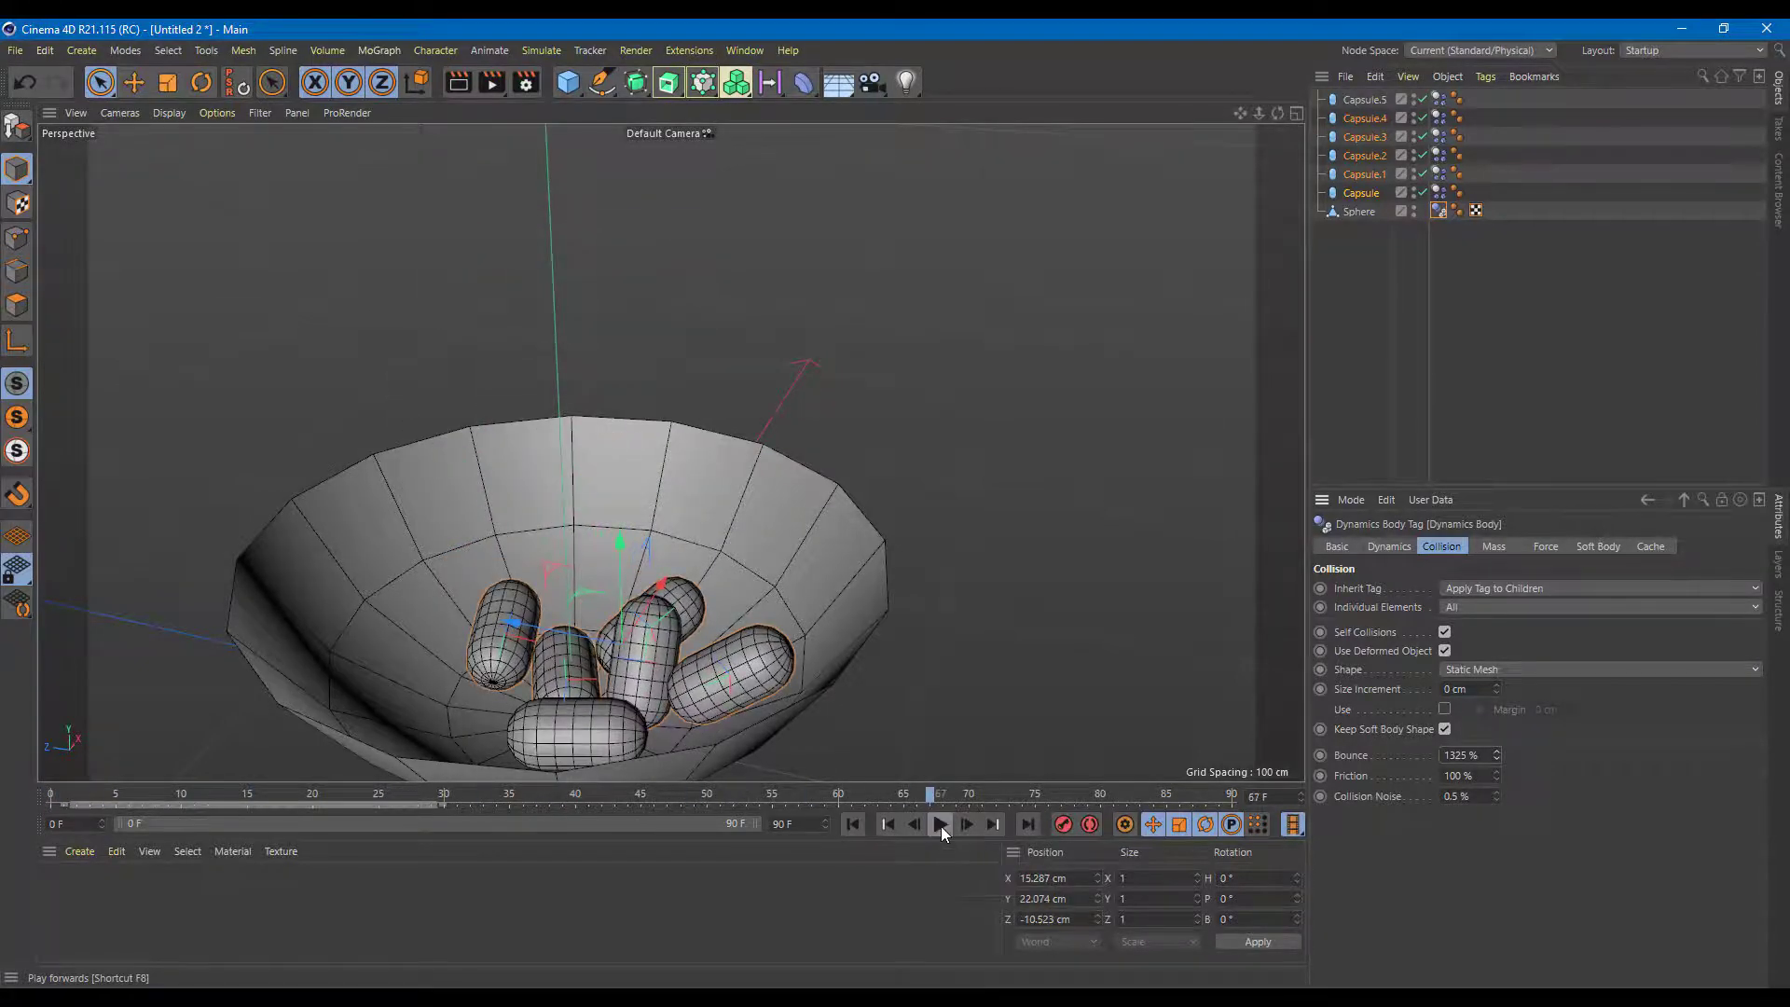
pyautogui.click(942, 826)
# Raise the bowl collider's Bounce to 5620 %, then stop playback and rewind to frame 0
pyautogui.moveTo(1497, 755); pyautogui.dragTo(1497, 708)
pyautogui.click(940, 825)
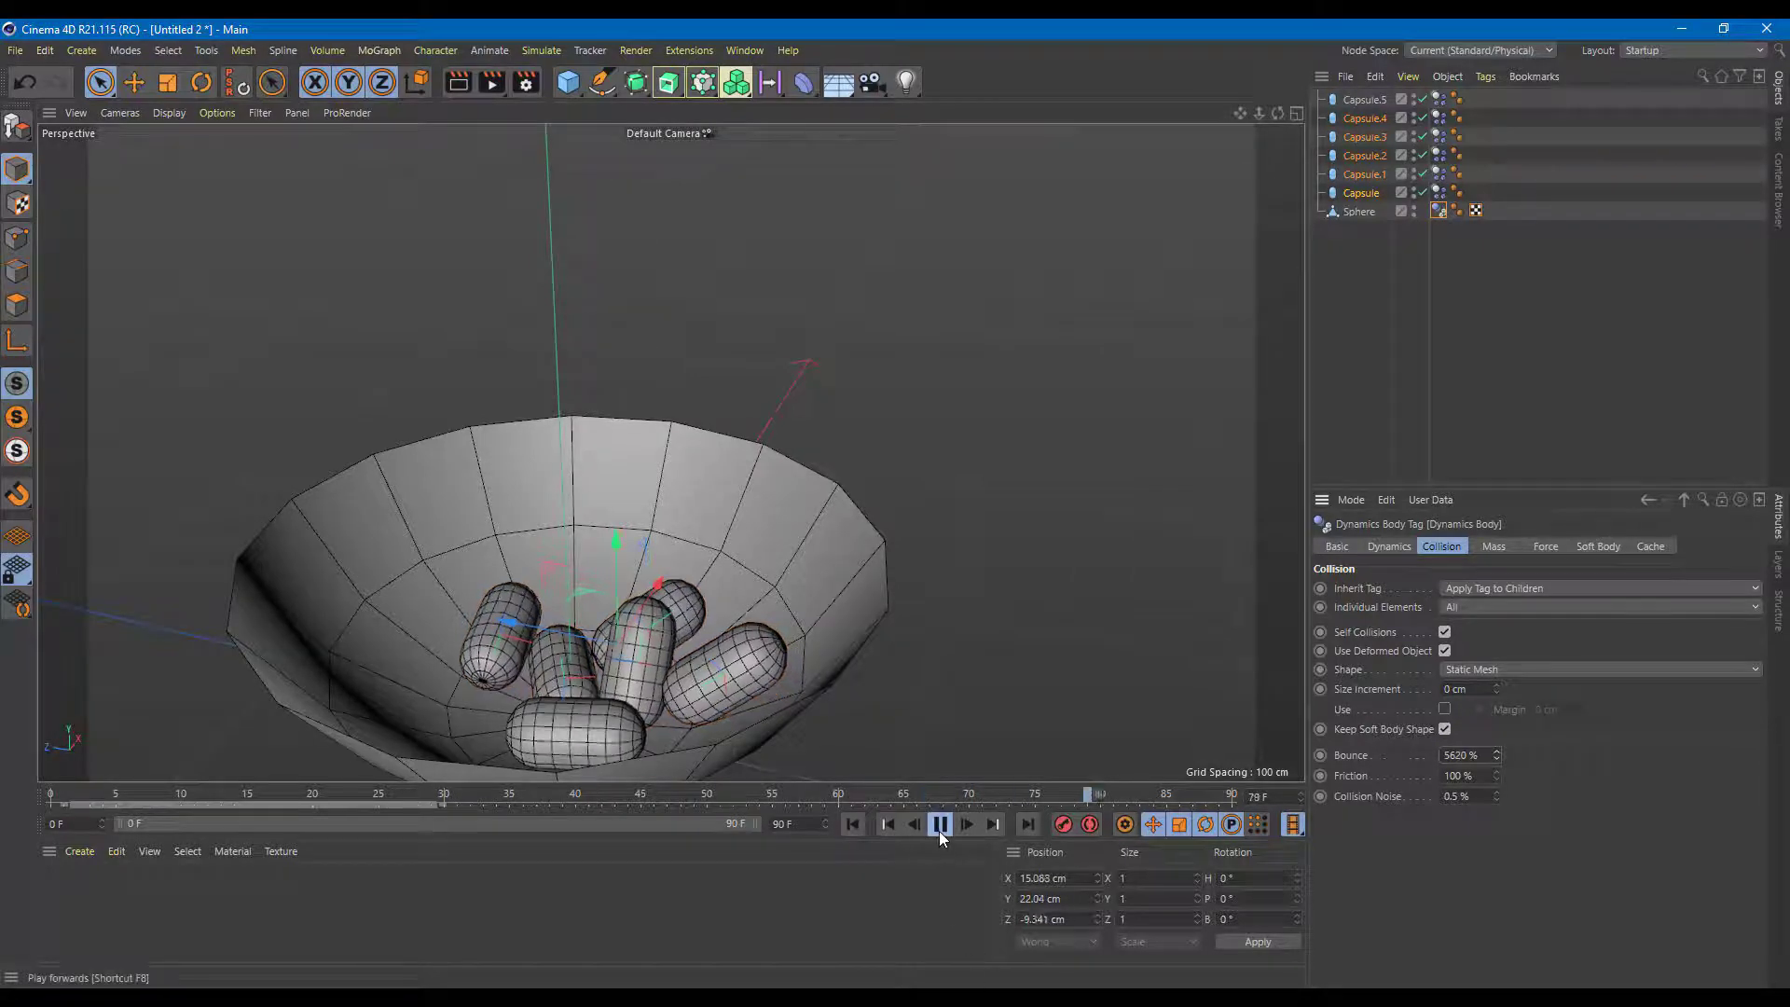
pyautogui.click(940, 825)
pyautogui.moveTo(226, 797); pyautogui.dragTo(0, 811)
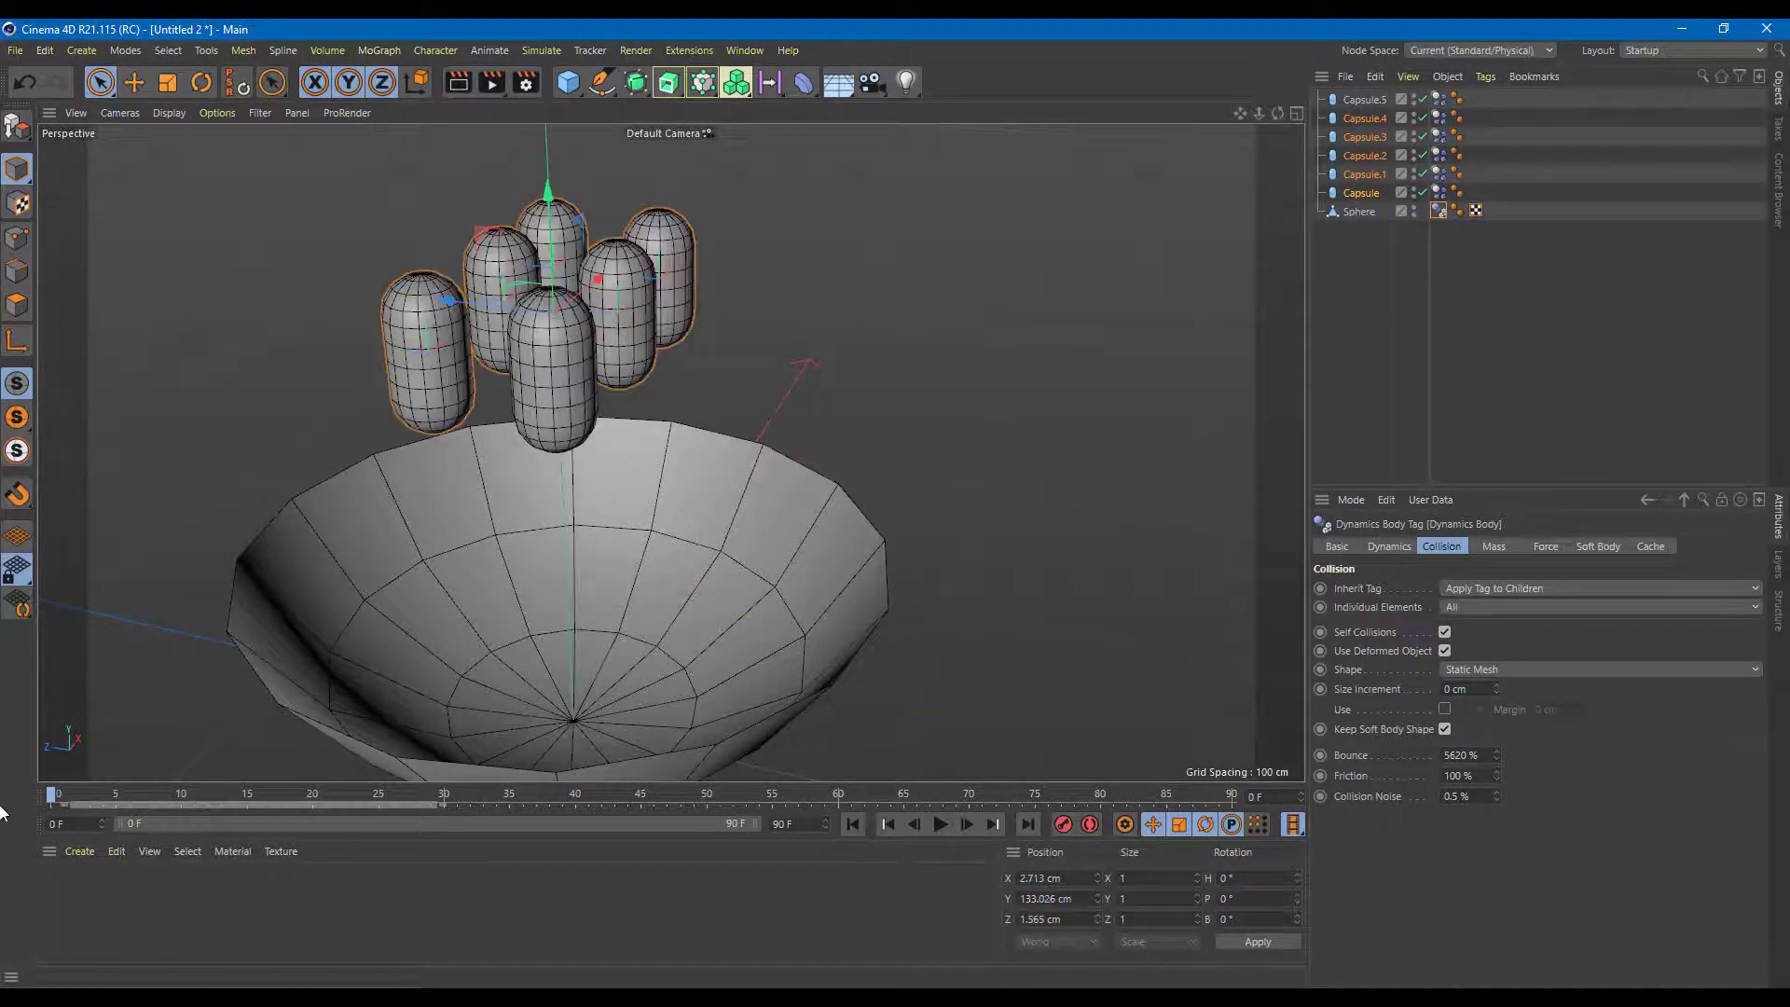
# Play the simulation twice from frame 0 to examine how the capsules bounce, and rewind it
pyautogui.click(942, 825)
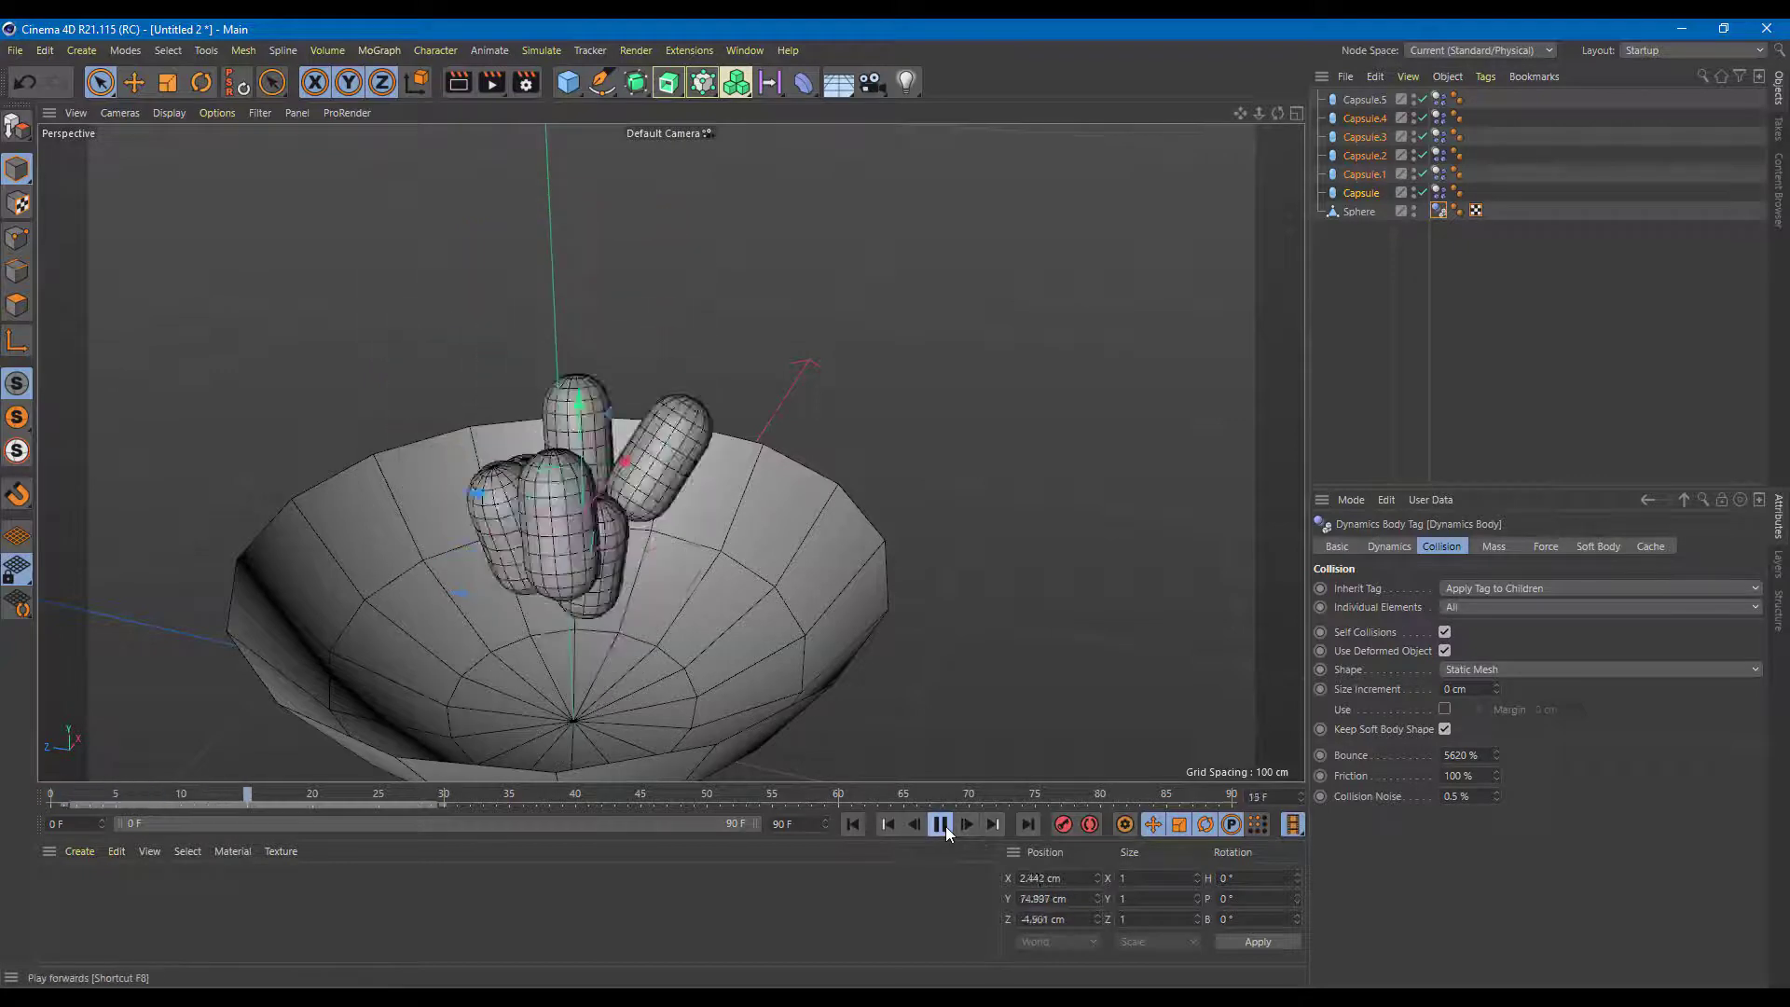
pyautogui.click(940, 824)
pyautogui.scroll(-5, 966, 675)
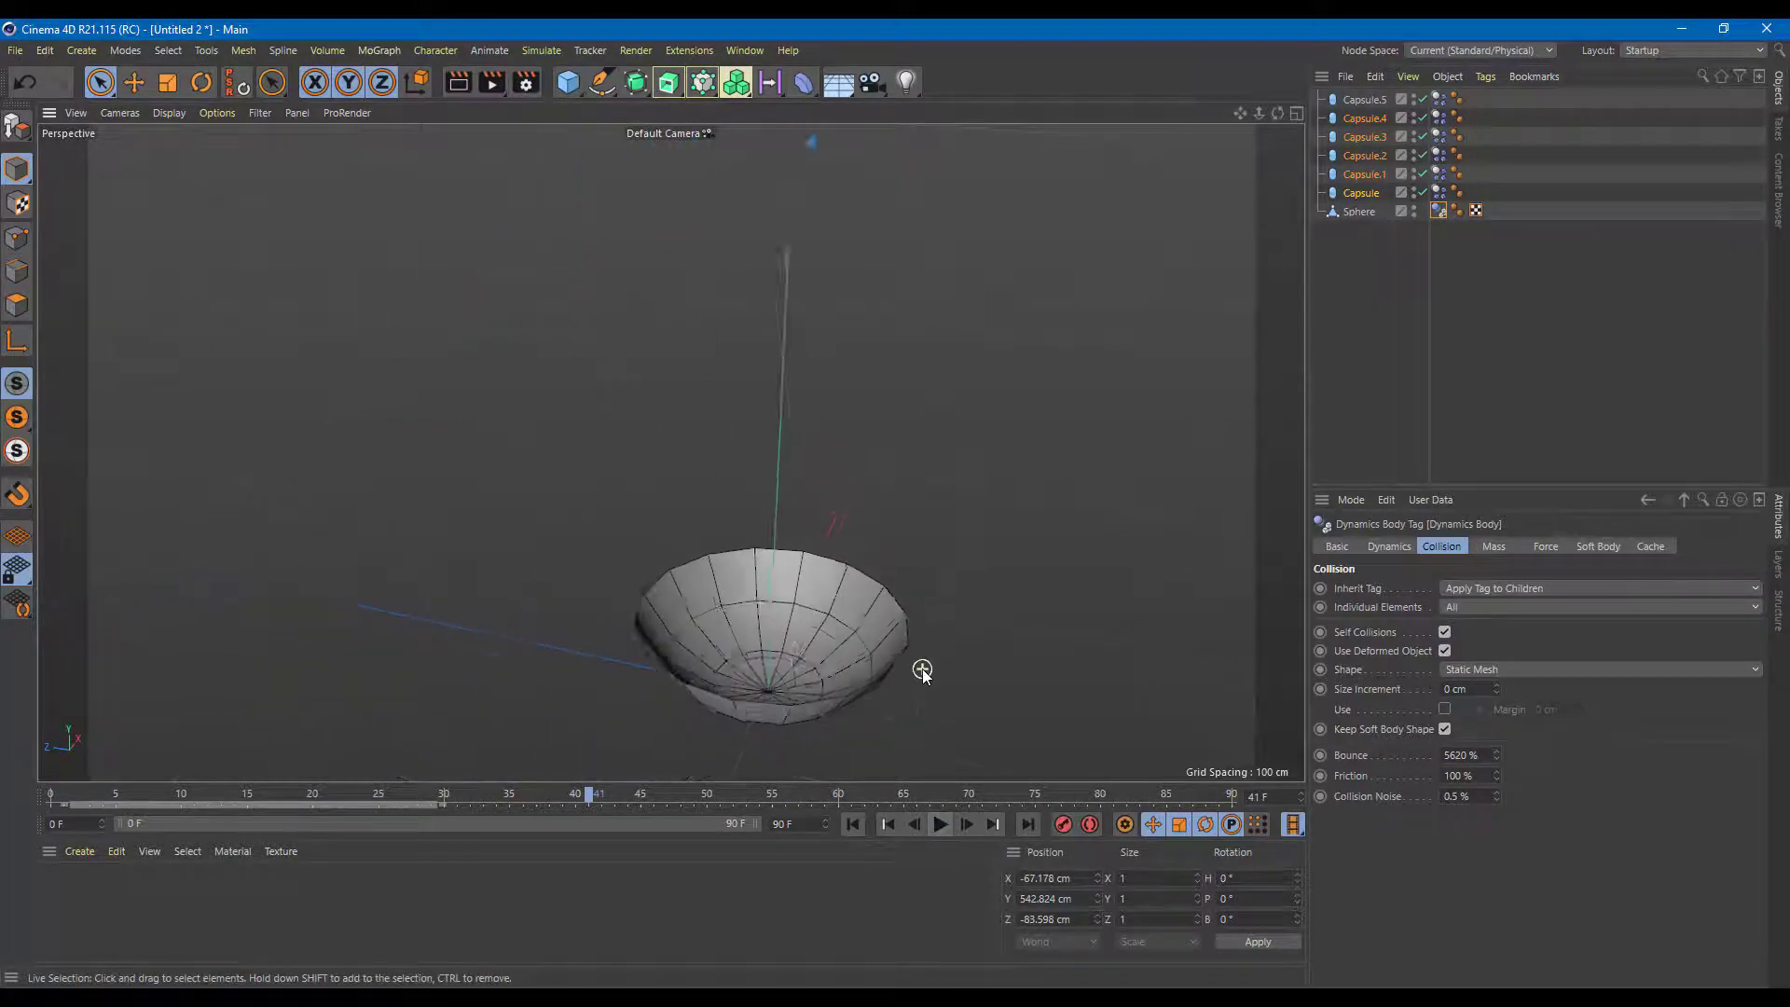
pyautogui.keyDown('alt'); pyautogui.moveTo(998, 615); pyautogui.dragTo(884, 701, button='middle'); pyautogui.keyUp('alt')
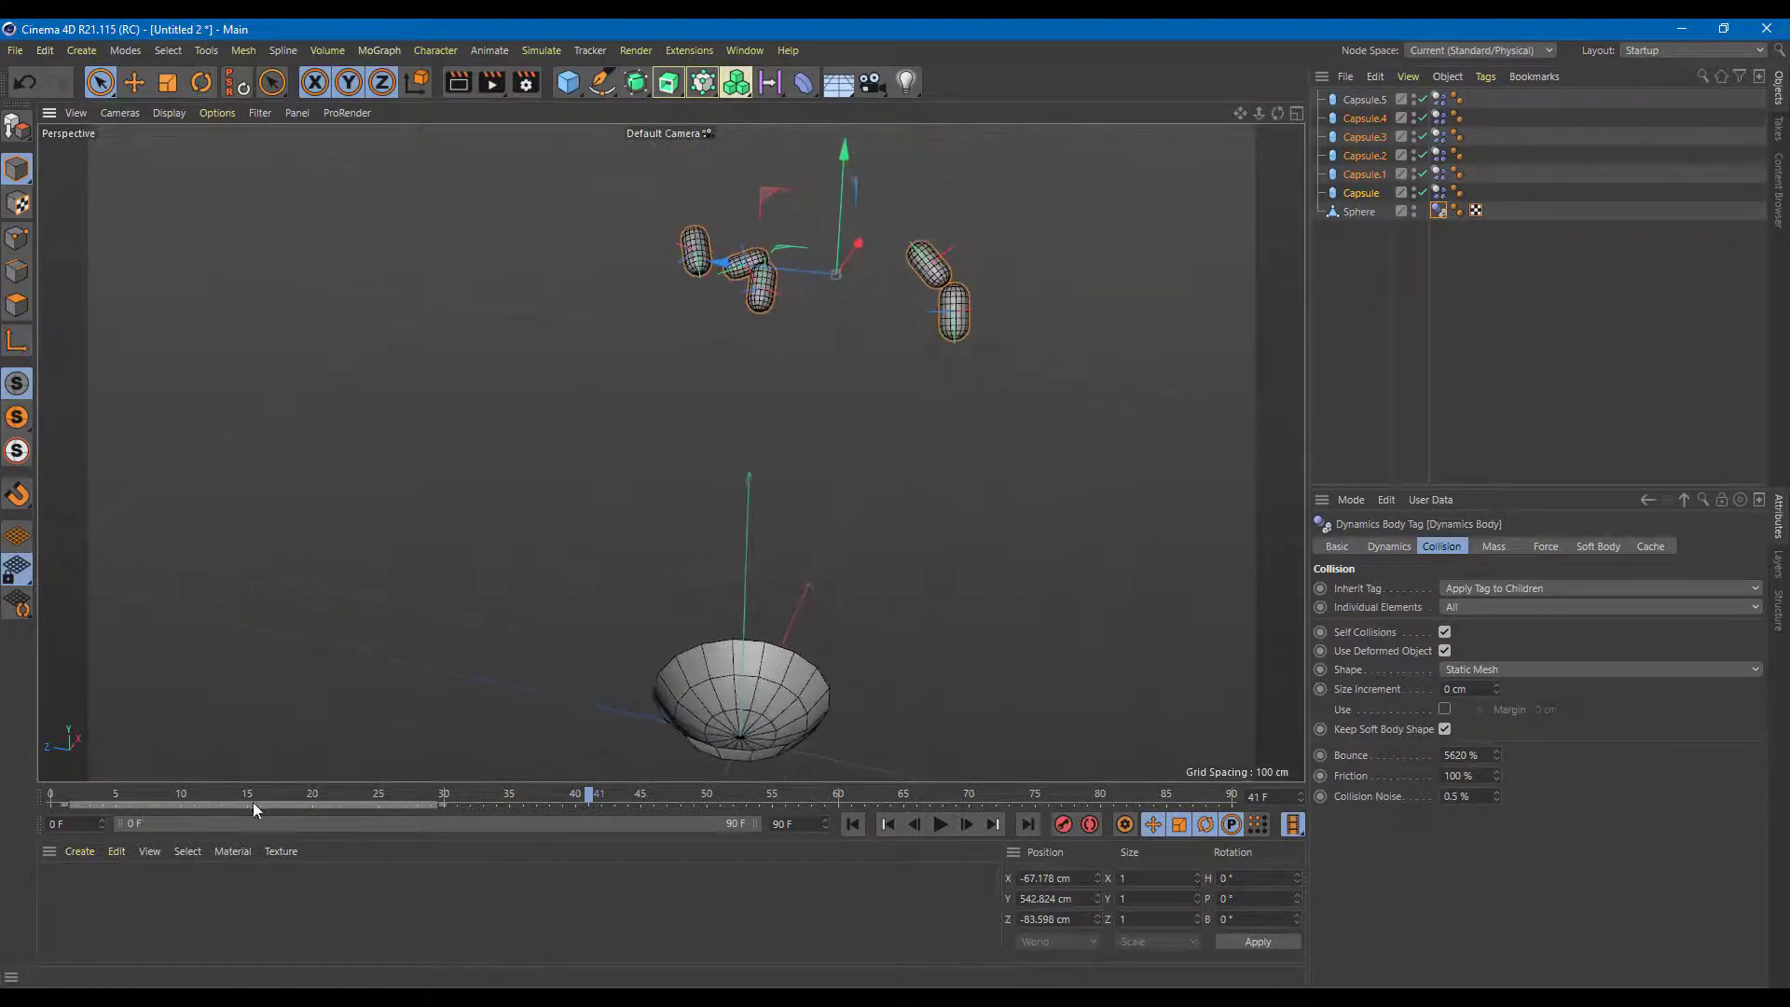
pyautogui.moveTo(253, 802); pyautogui.dragTo(2, 807)
pyautogui.click(941, 825)
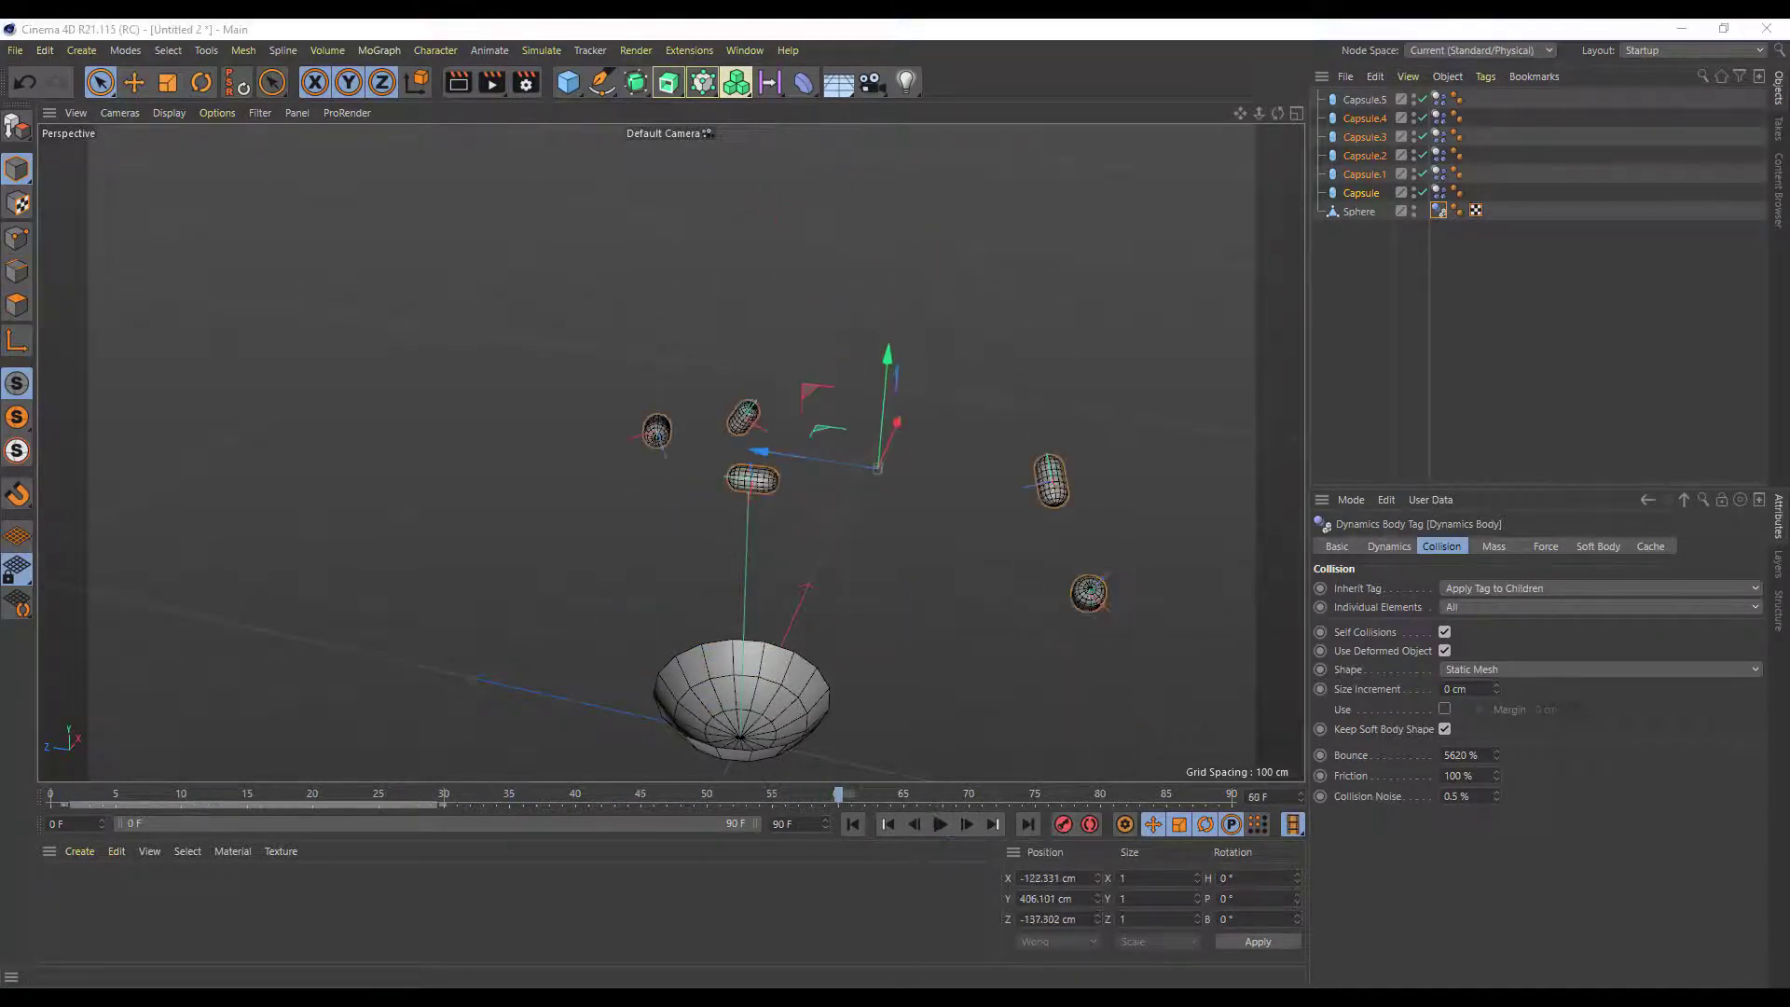
pyautogui.click(524, 799)
pyautogui.moveTo(550, 794); pyautogui.dragTo(2, 782)
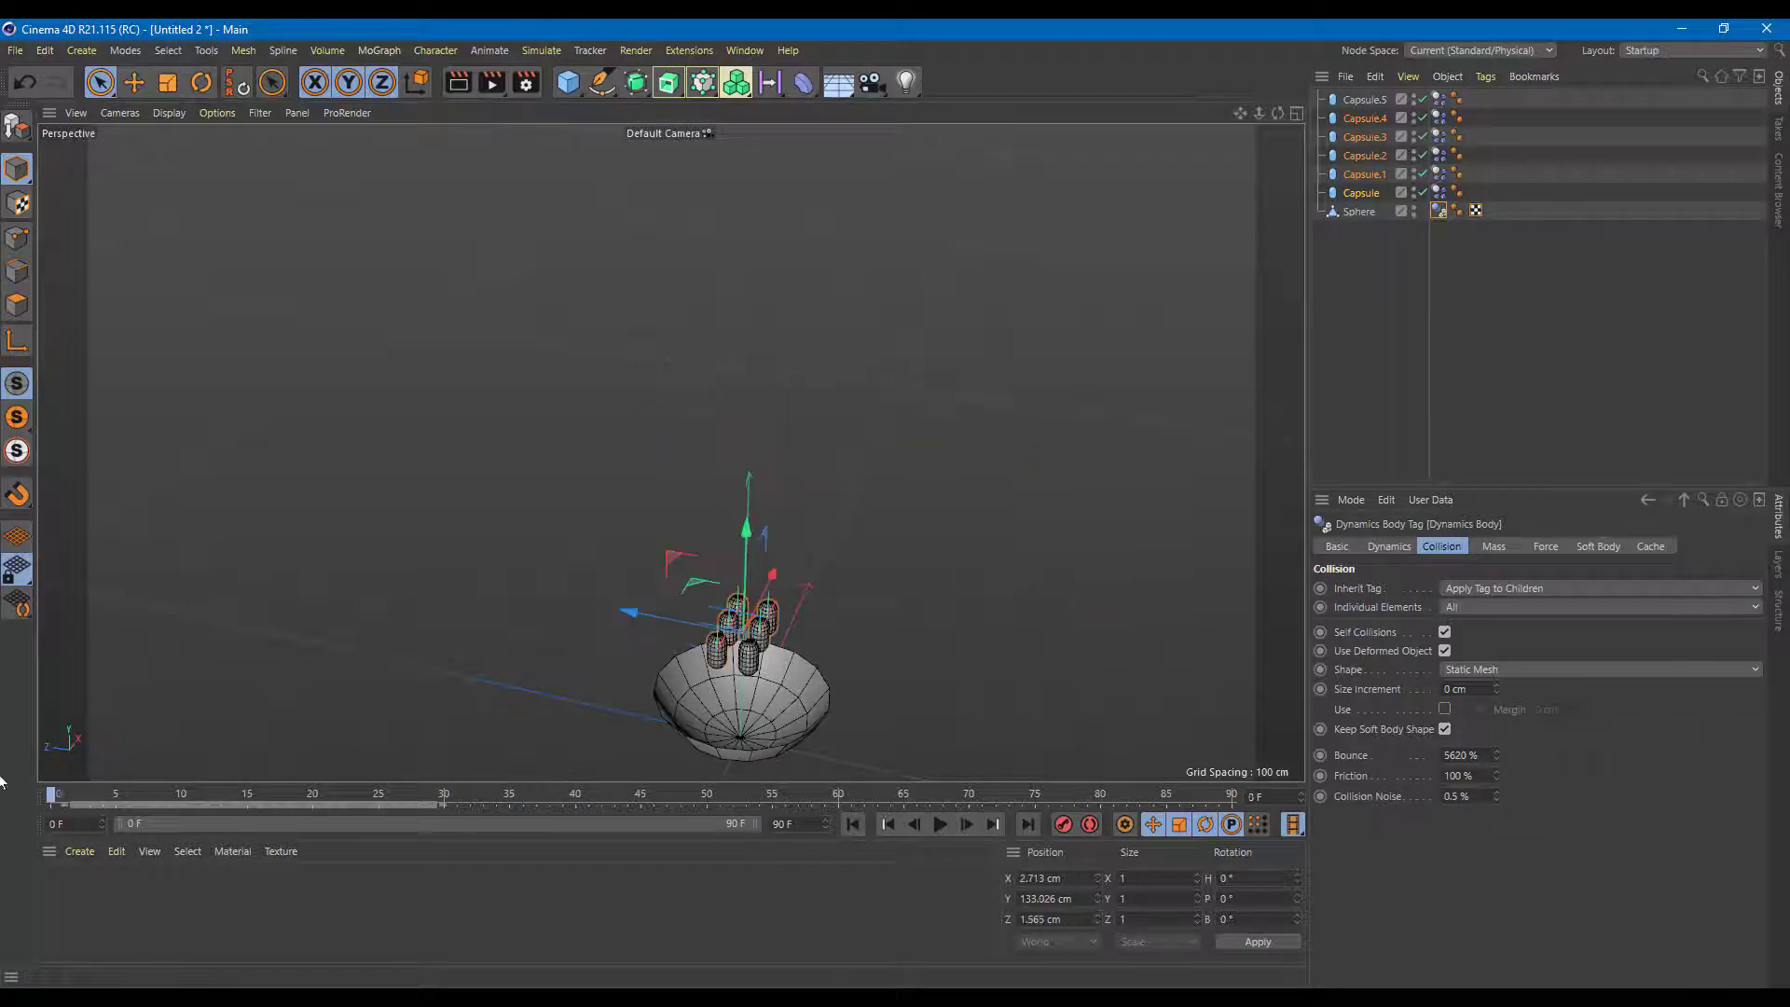
# Set the bowl collider's Bounce to 1000 % and test the simulation, ending back at frame 0
pyautogui.scroll(6, 862, 707)
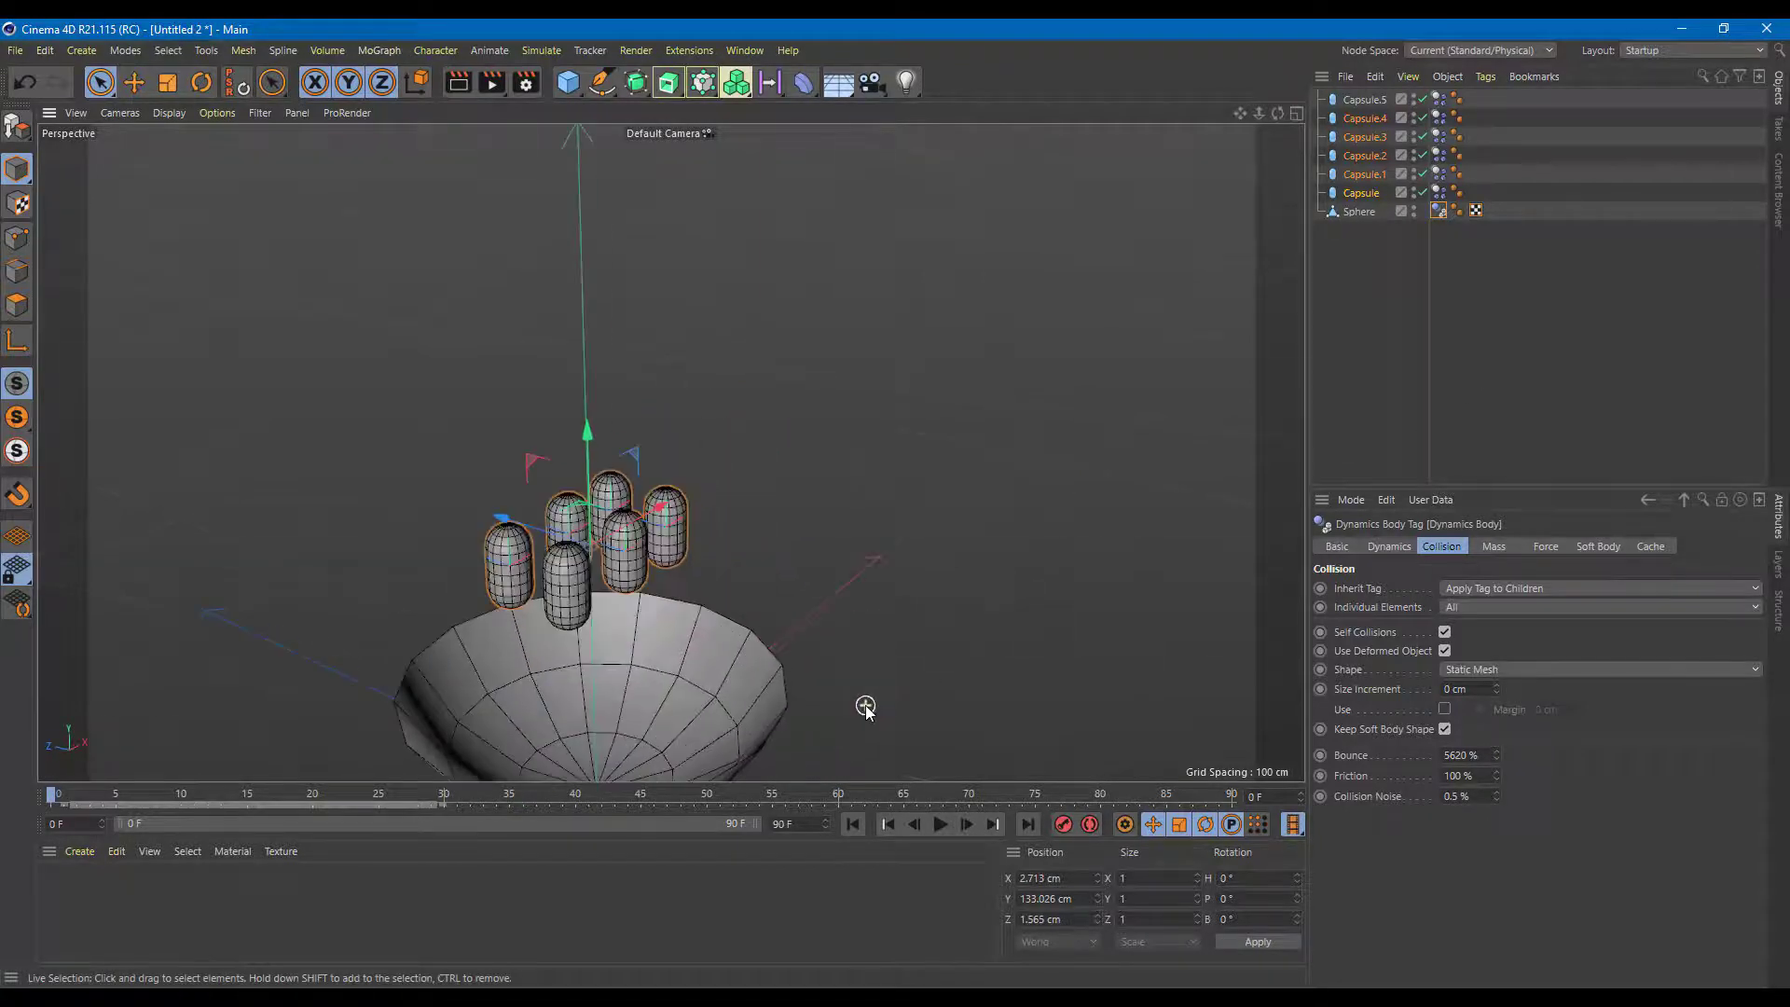
pyautogui.doubleClick(1460, 755)
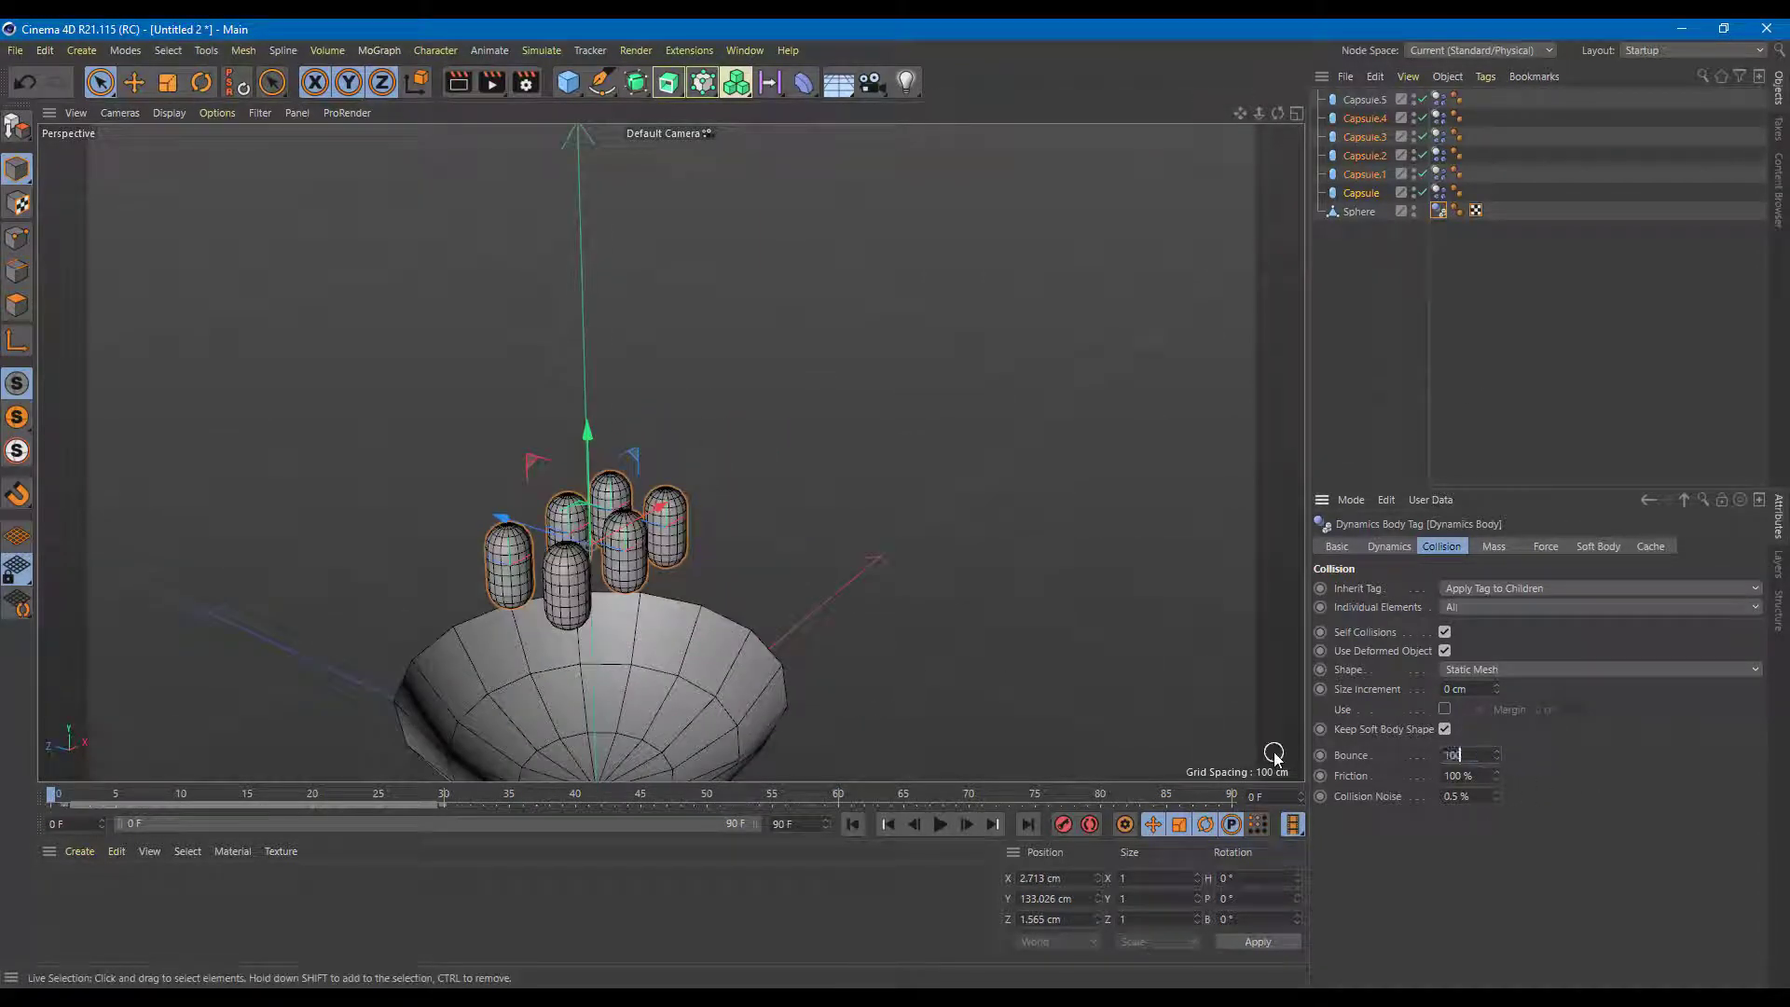
pyautogui.scroll(3, 1184, 546)
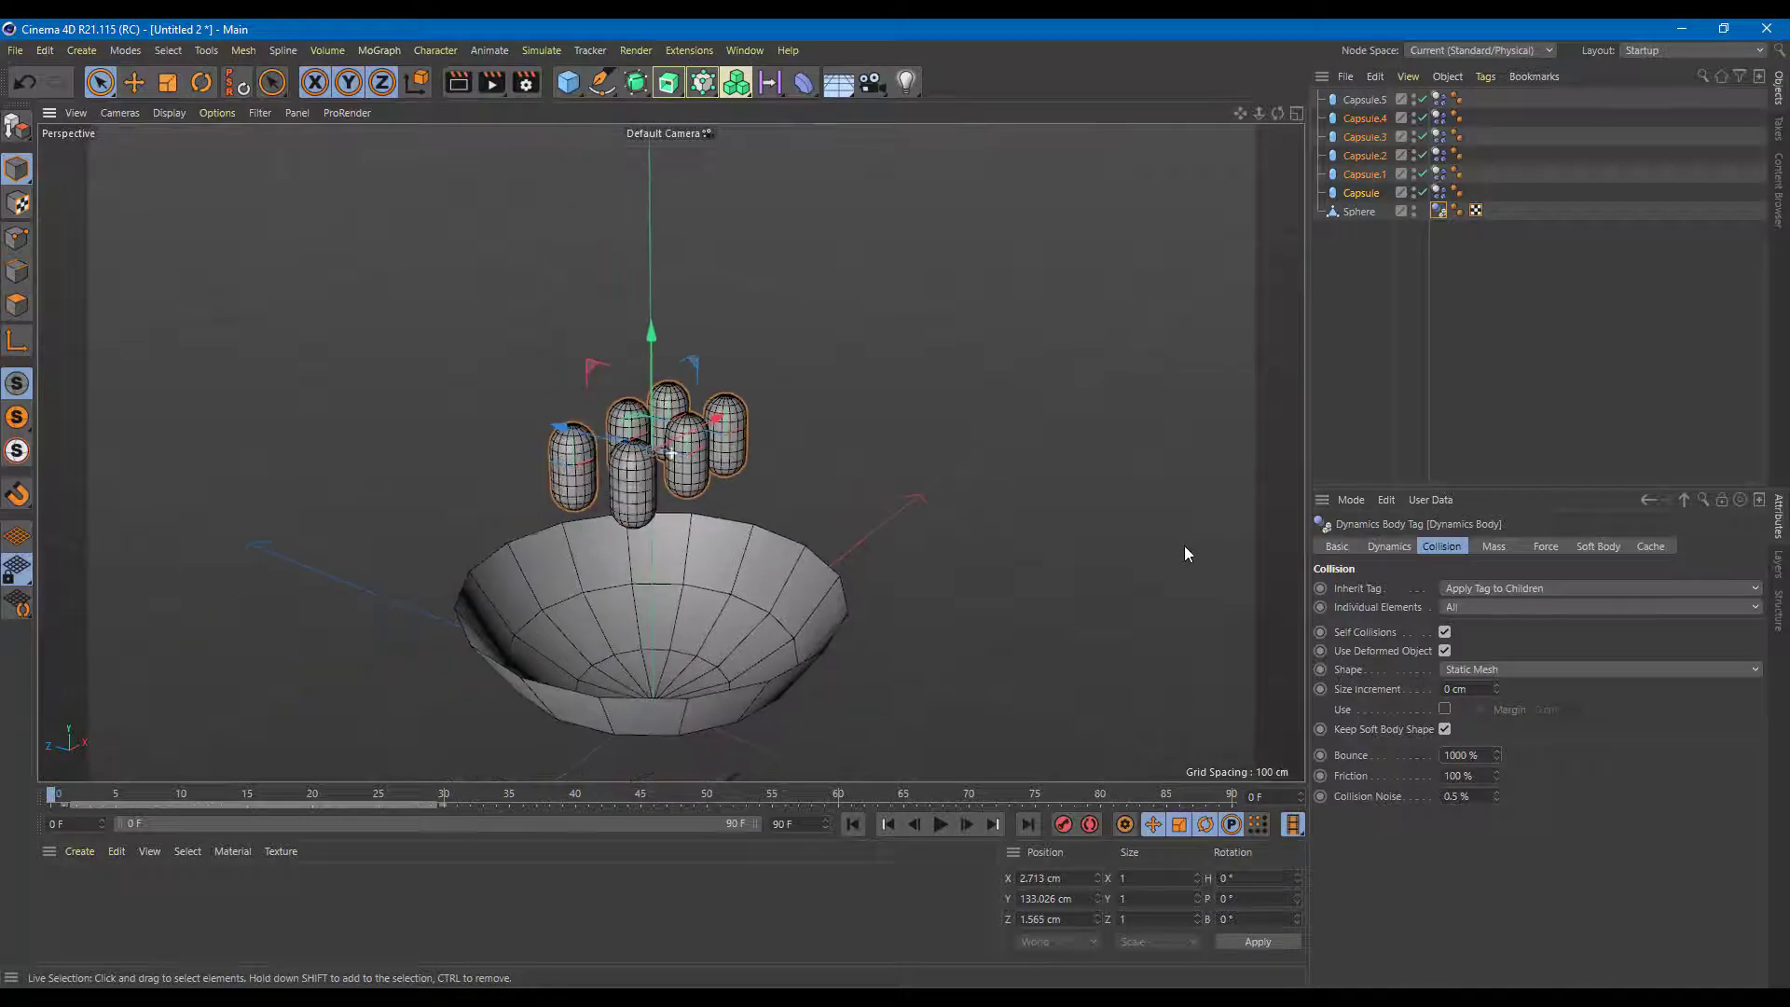
pyautogui.click(939, 824)
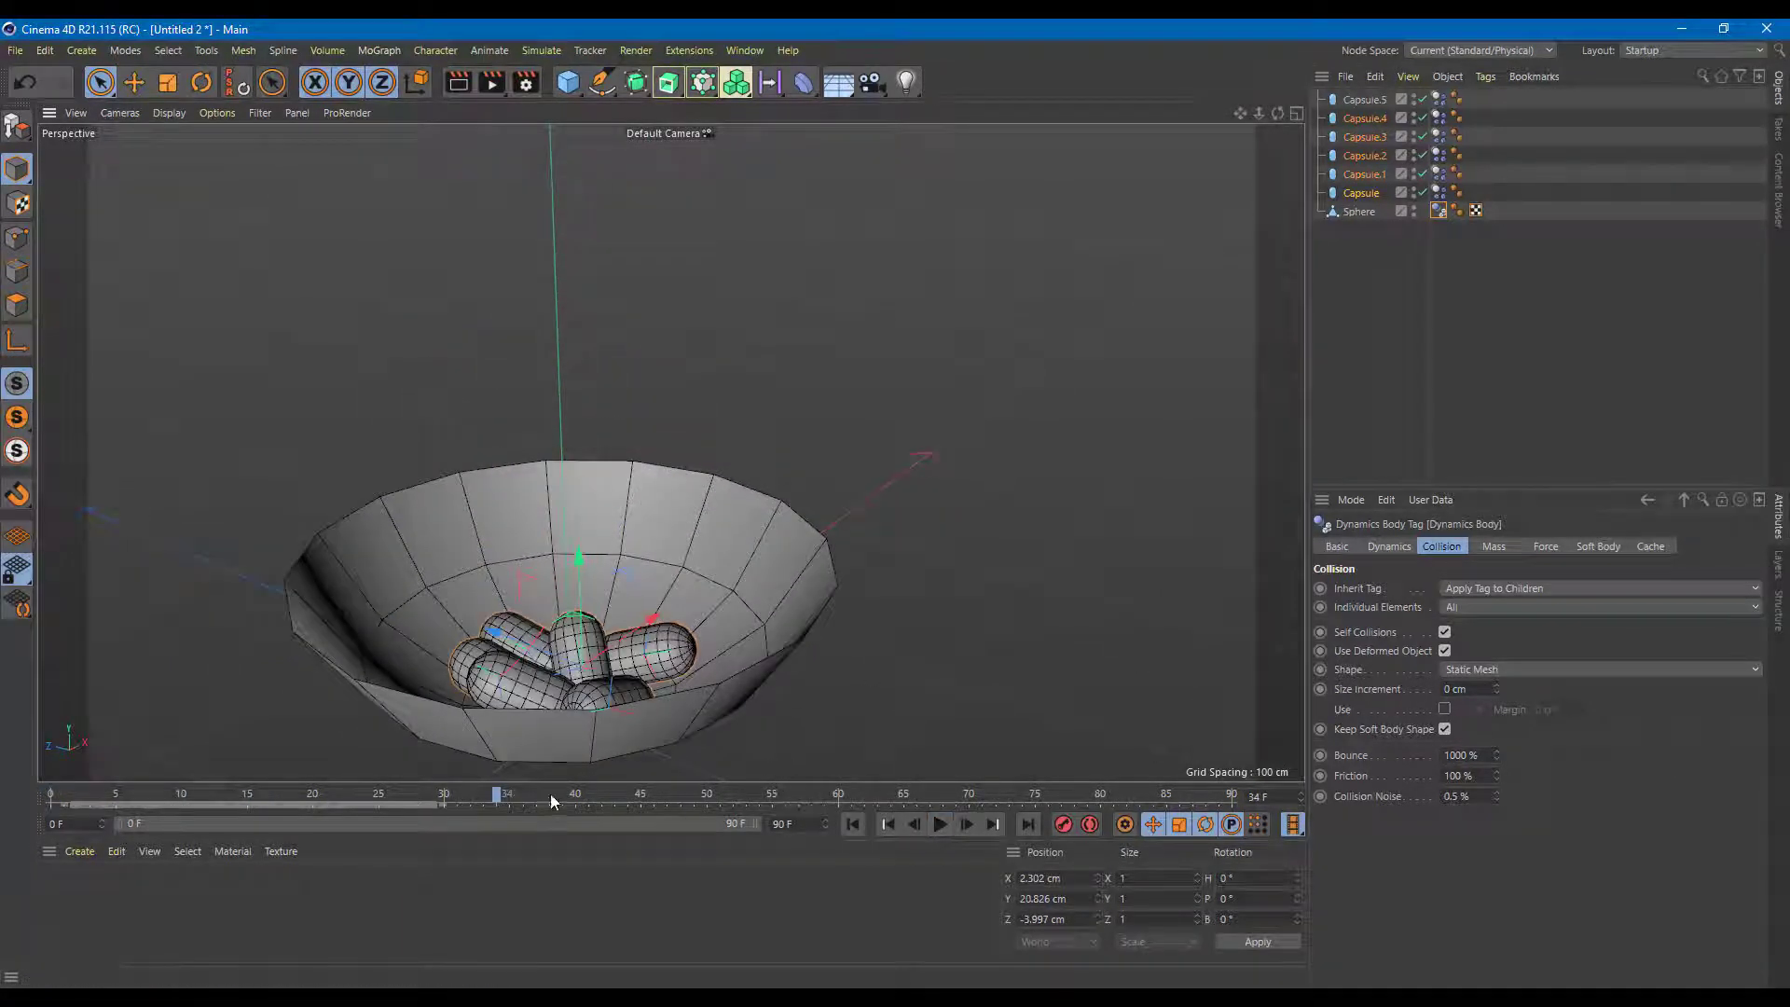
pyautogui.moveTo(511, 795); pyautogui.dragTo(53, 798)
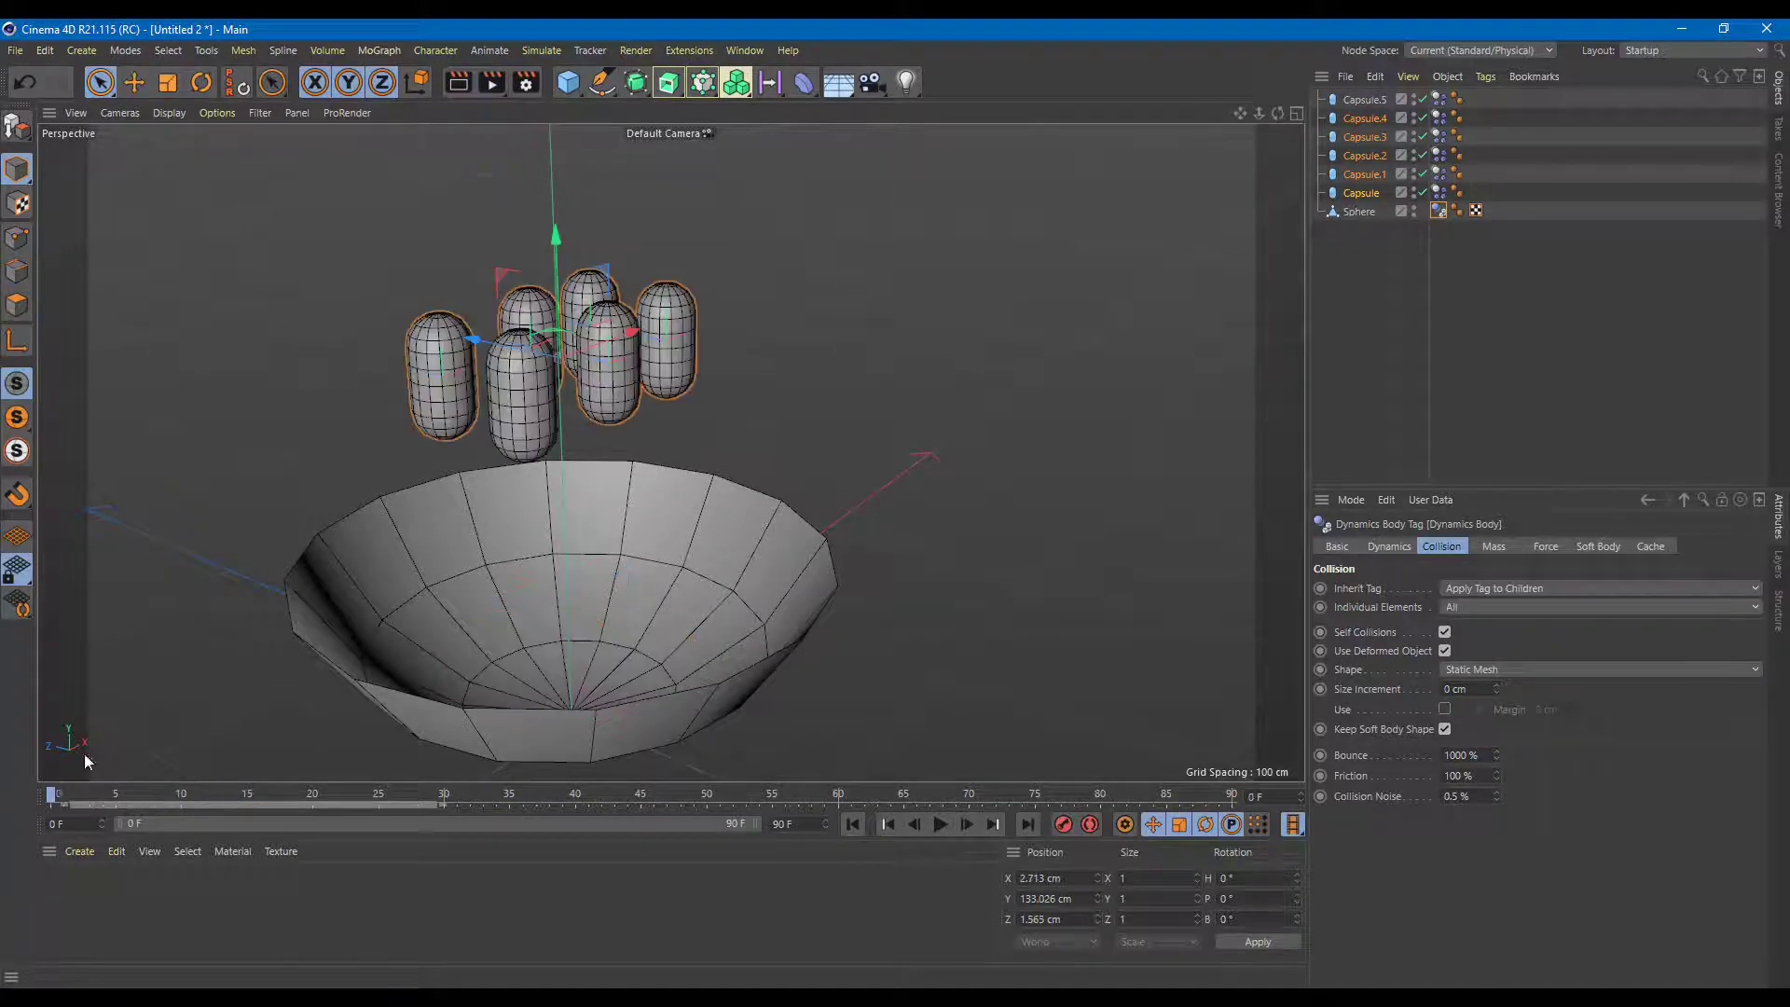
# Test the Capsule.5 dynamics tag with Bounce values of 0 % and 10 %, playing the simulation with each
pyautogui.click(1440, 100)
pyautogui.click(941, 823)
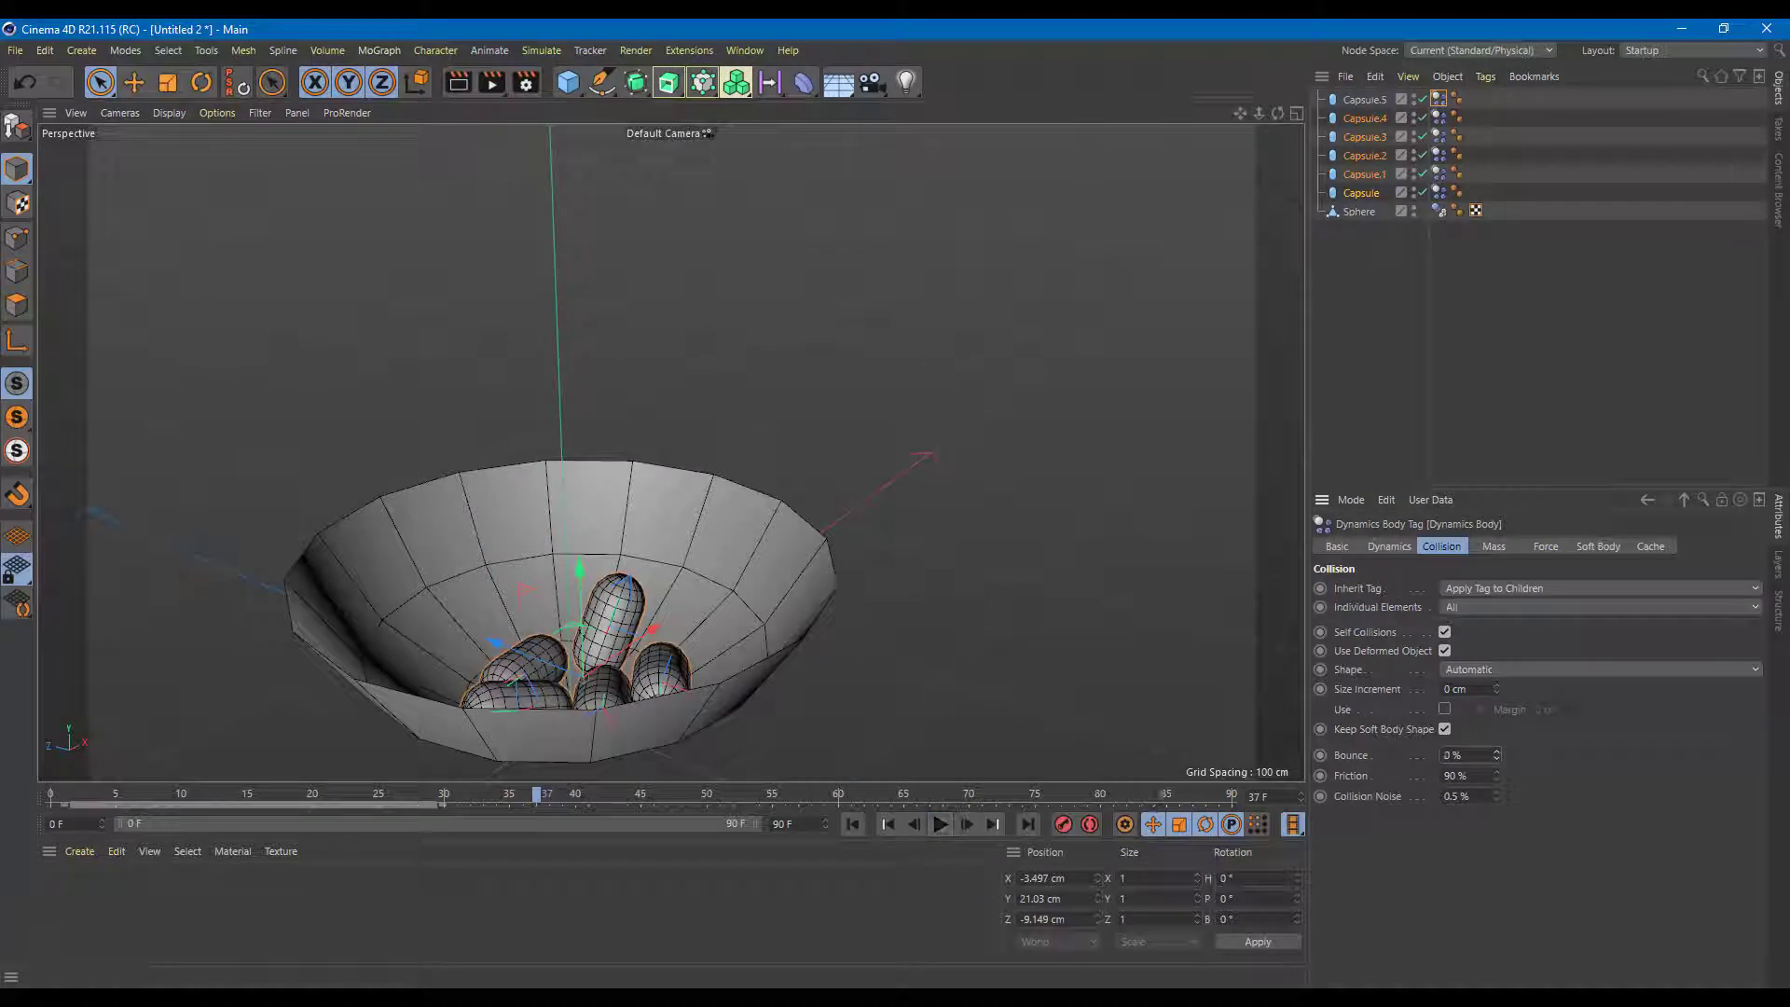
pyautogui.click(941, 825)
pyautogui.click(942, 826)
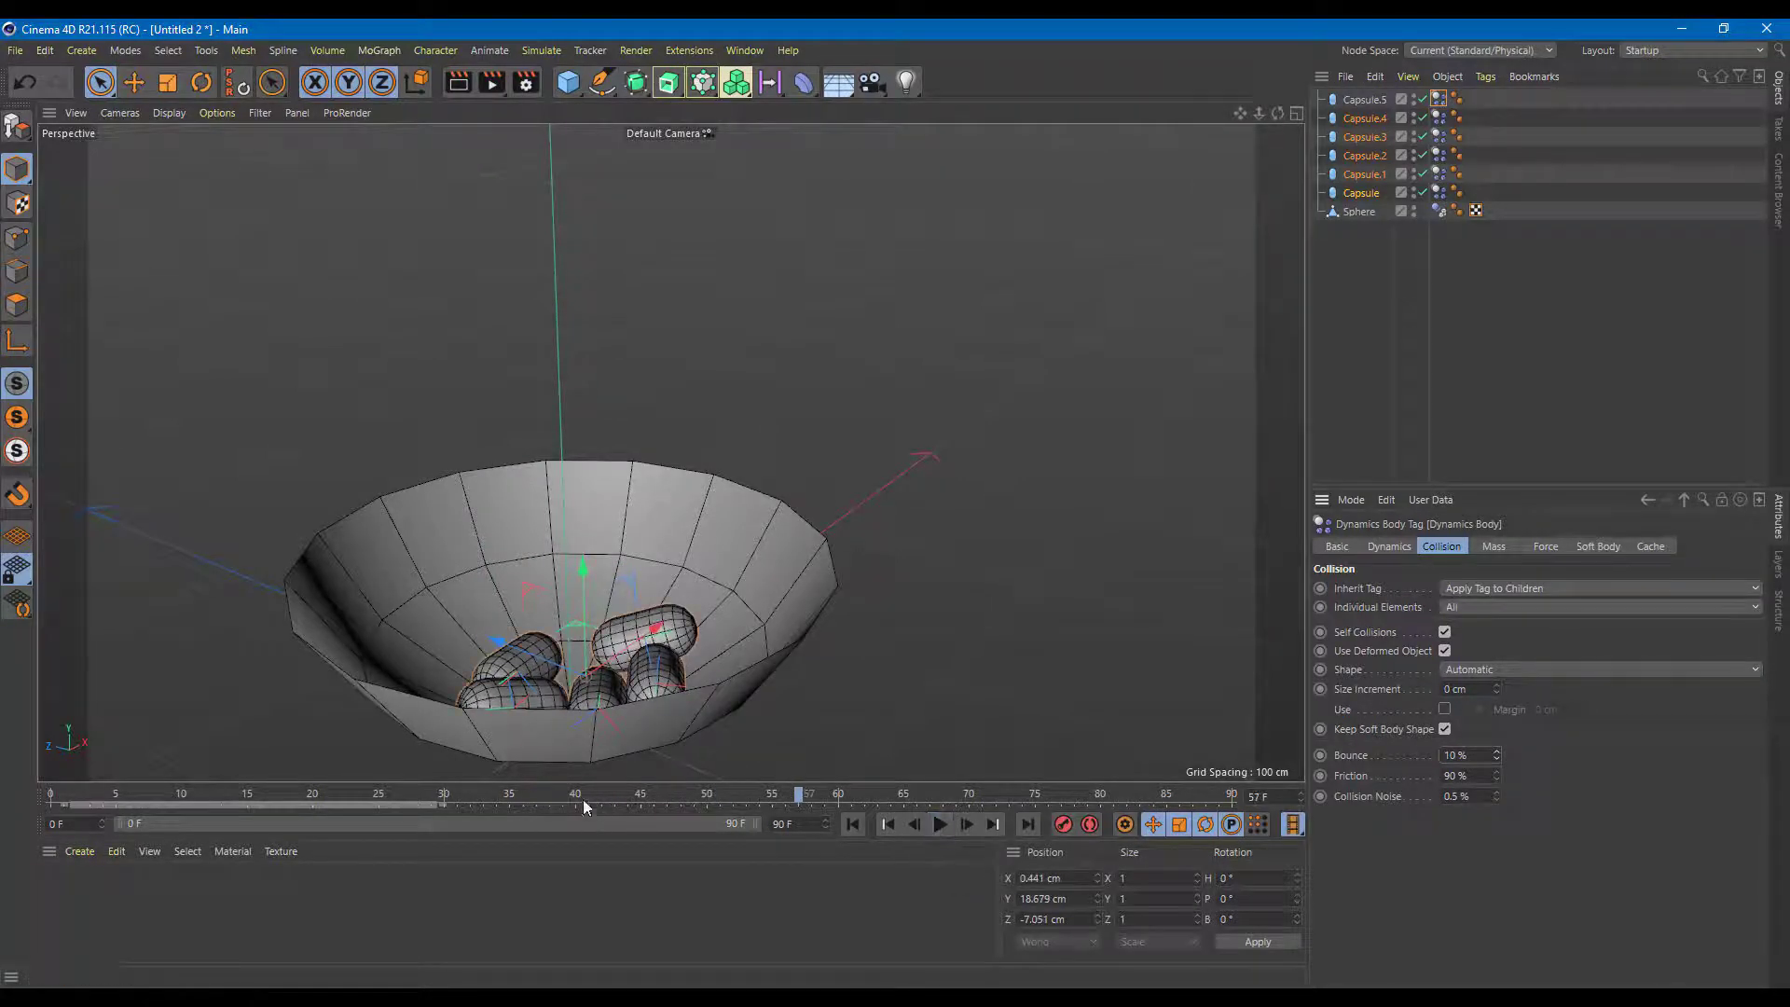
pyautogui.moveTo(584, 802); pyautogui.dragTo(0, 790)
pyautogui.click(948, 829)
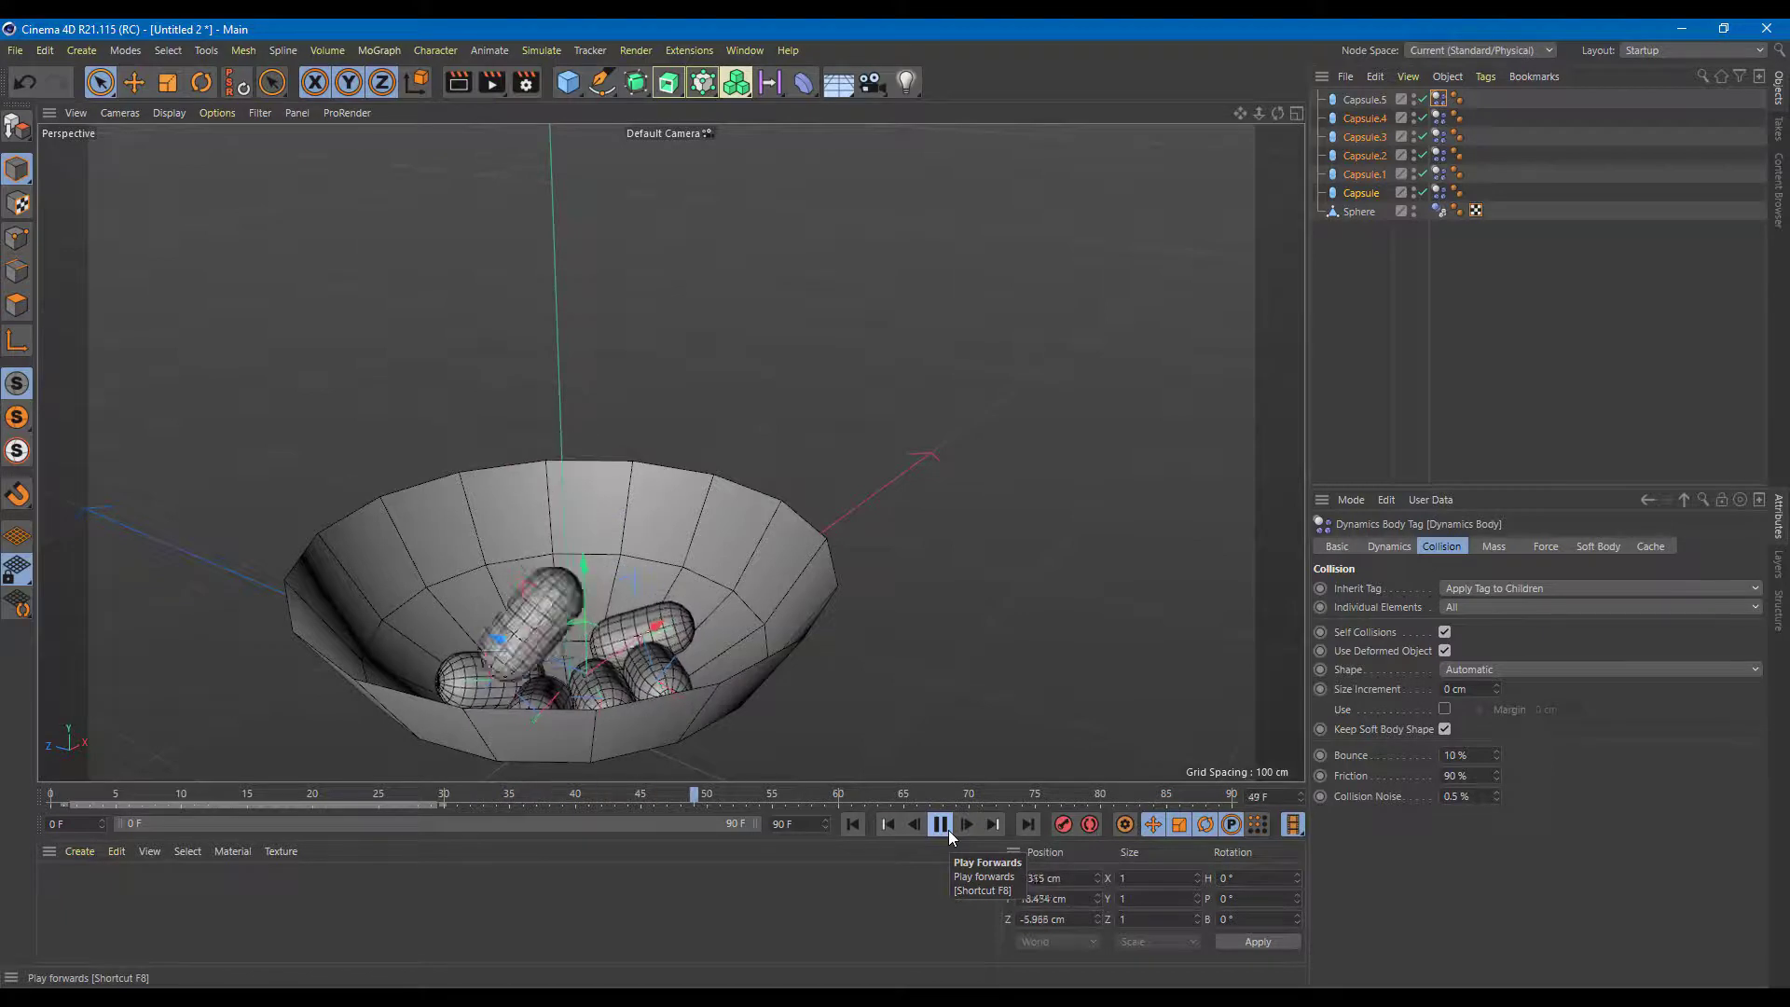
pyautogui.click(940, 825)
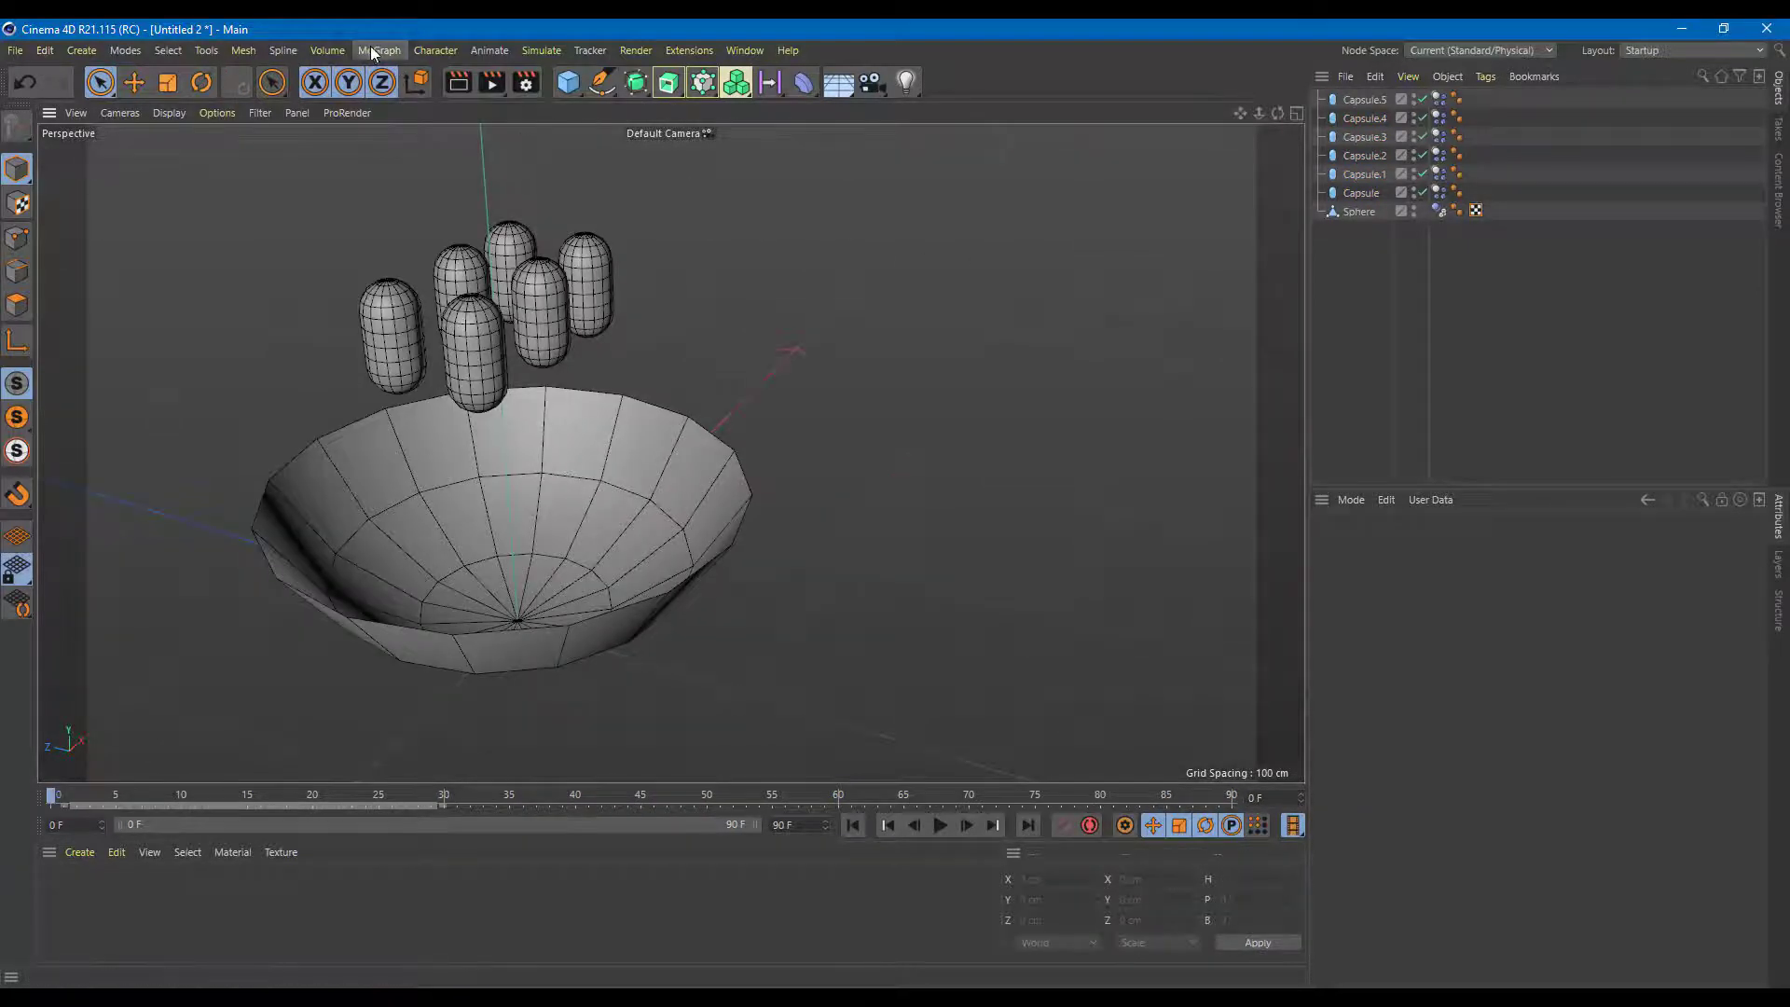
# Add a MoText object to the scene and set its Height to 88 cm
pyautogui.click(378, 50)
pyautogui.click(434, 210)
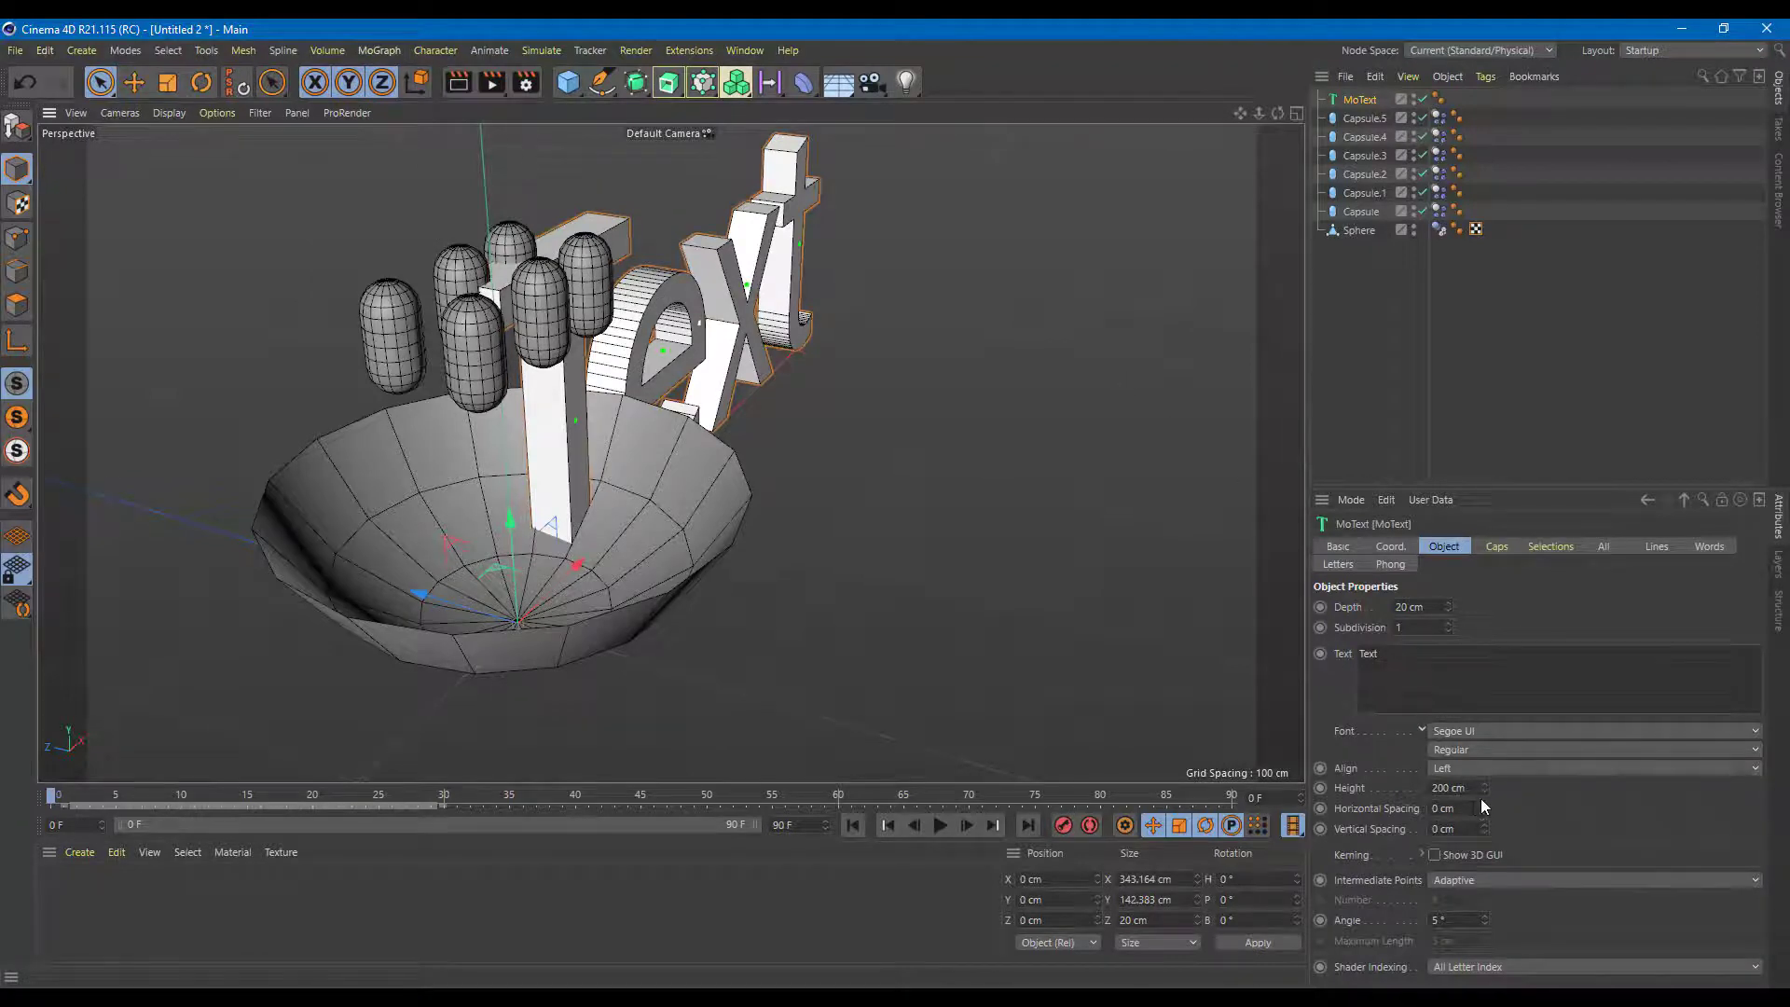
pyautogui.moveTo(1483, 789); pyautogui.dragTo(1399, 795)
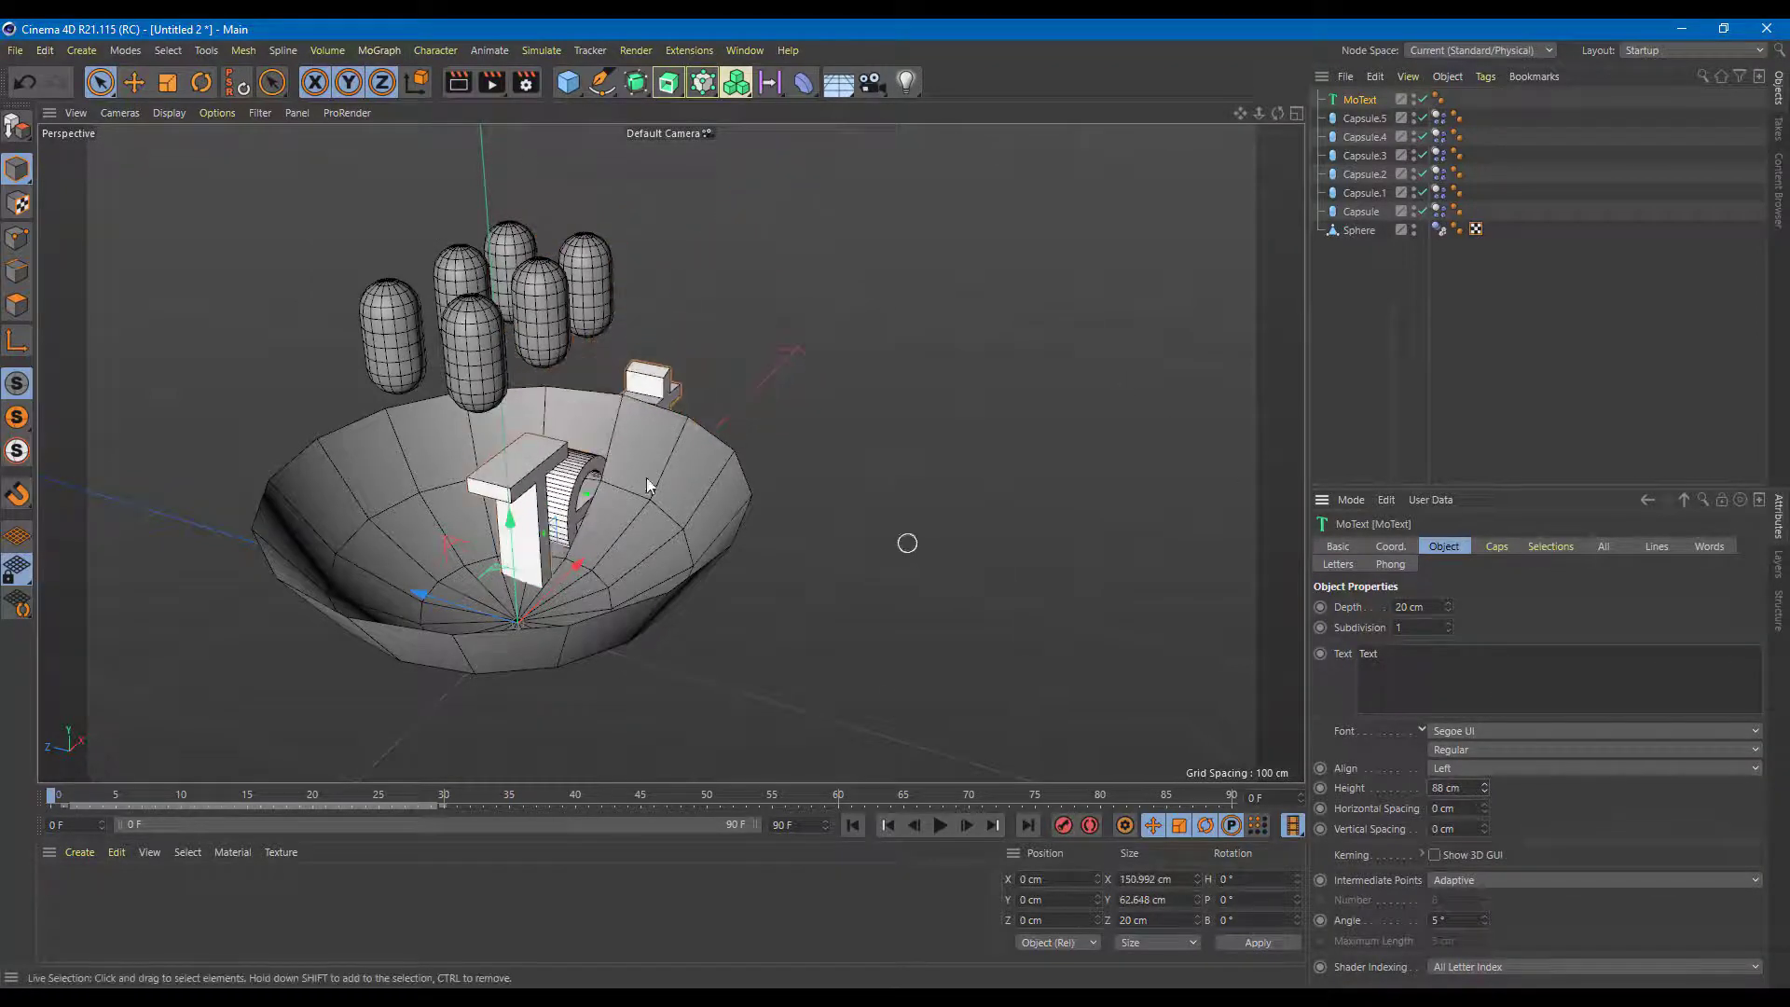
# Position the text above the capsules at about X -54 cm, Y 159 cm, and reduce its Height to 64 cm
pyautogui.moveTo(510, 529); pyautogui.dragTo(502, 167)
pyautogui.keyDown('alt'); pyautogui.moveTo(825, 244); pyautogui.dragTo(490, 317); pyautogui.keyUp('alt')
pyautogui.moveTo(623, 395); pyautogui.dragTo(457, 390)
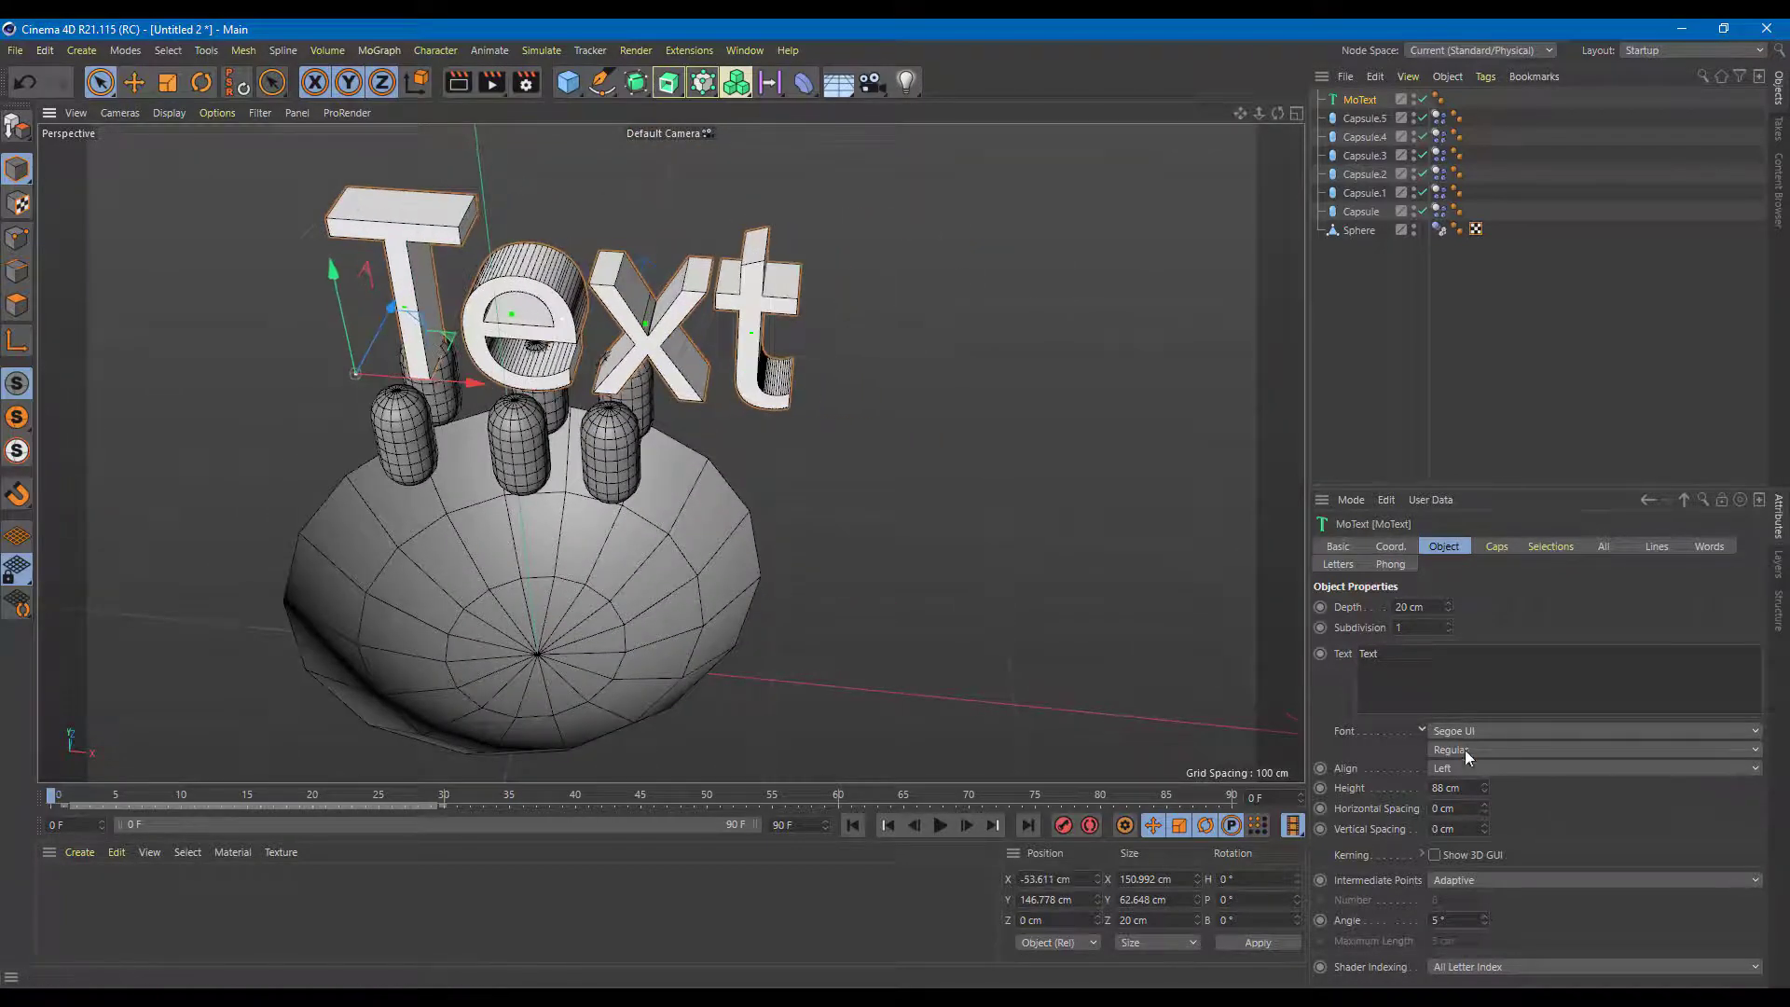
pyautogui.moveTo(1485, 789); pyautogui.dragTo(1445, 790)
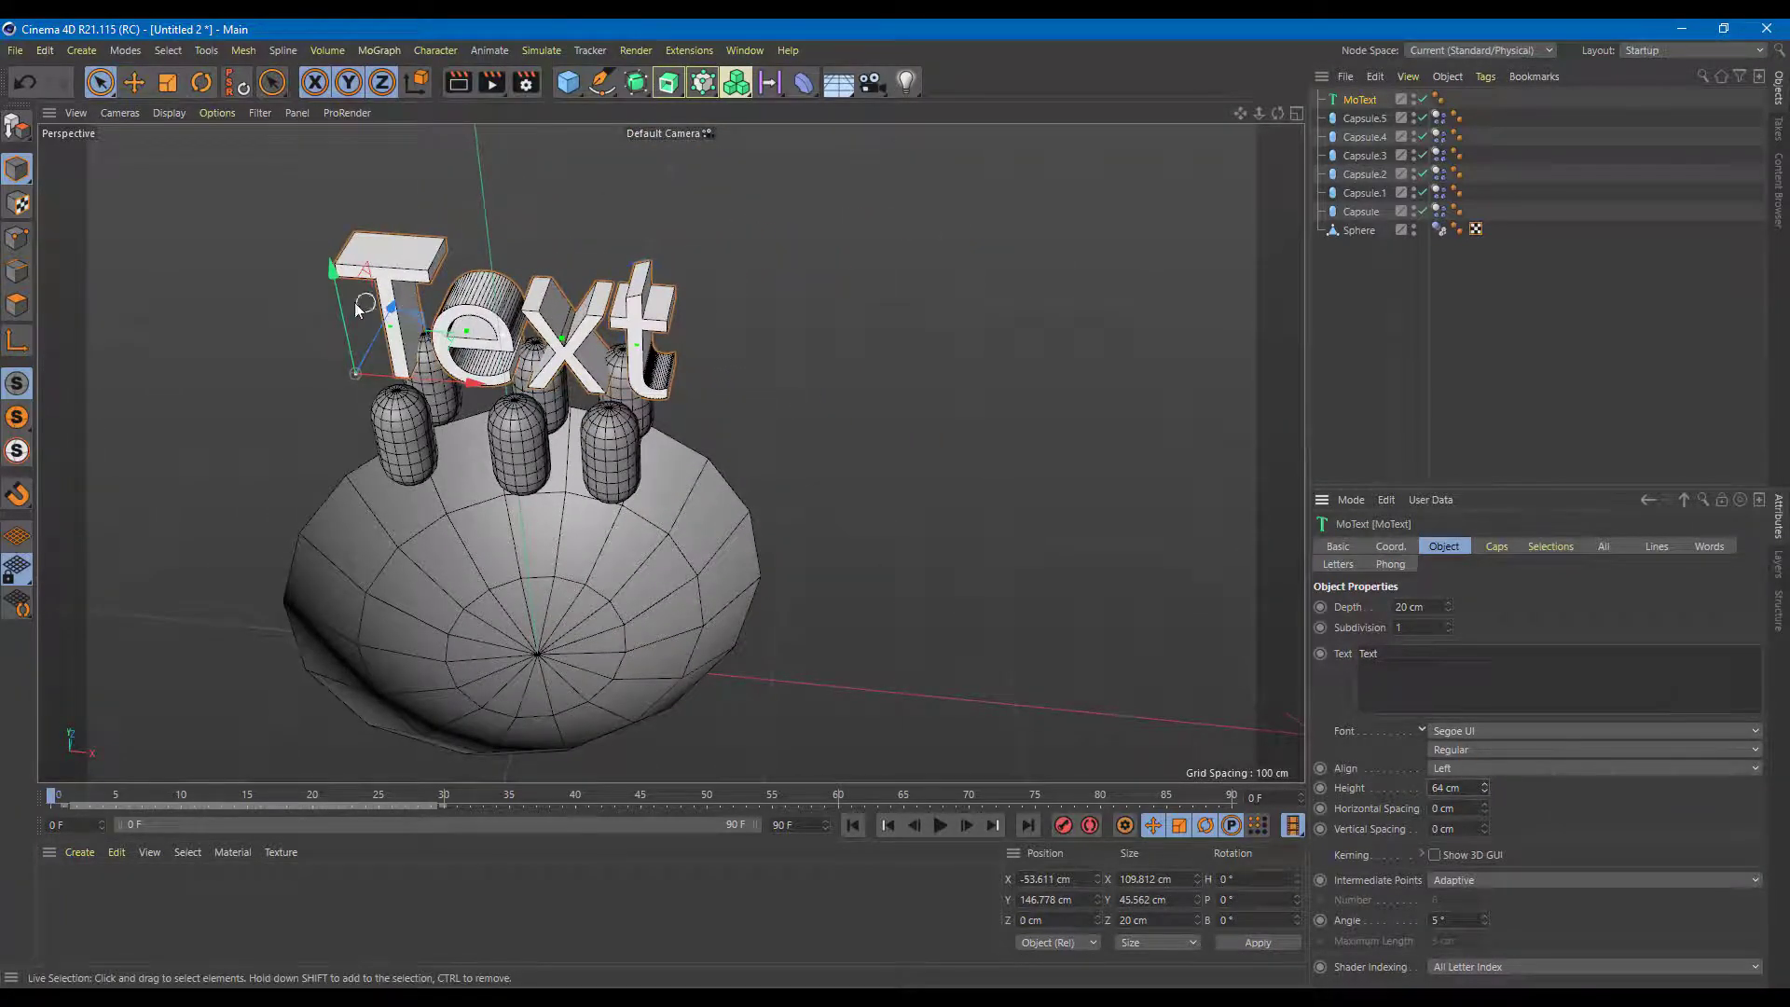
pyautogui.moveTo(357, 308); pyautogui.dragTo(337, 267)
pyautogui.keyDown('alt'); pyautogui.moveTo(800, 387); pyautogui.dragTo(634, 355); pyautogui.keyUp('alt')
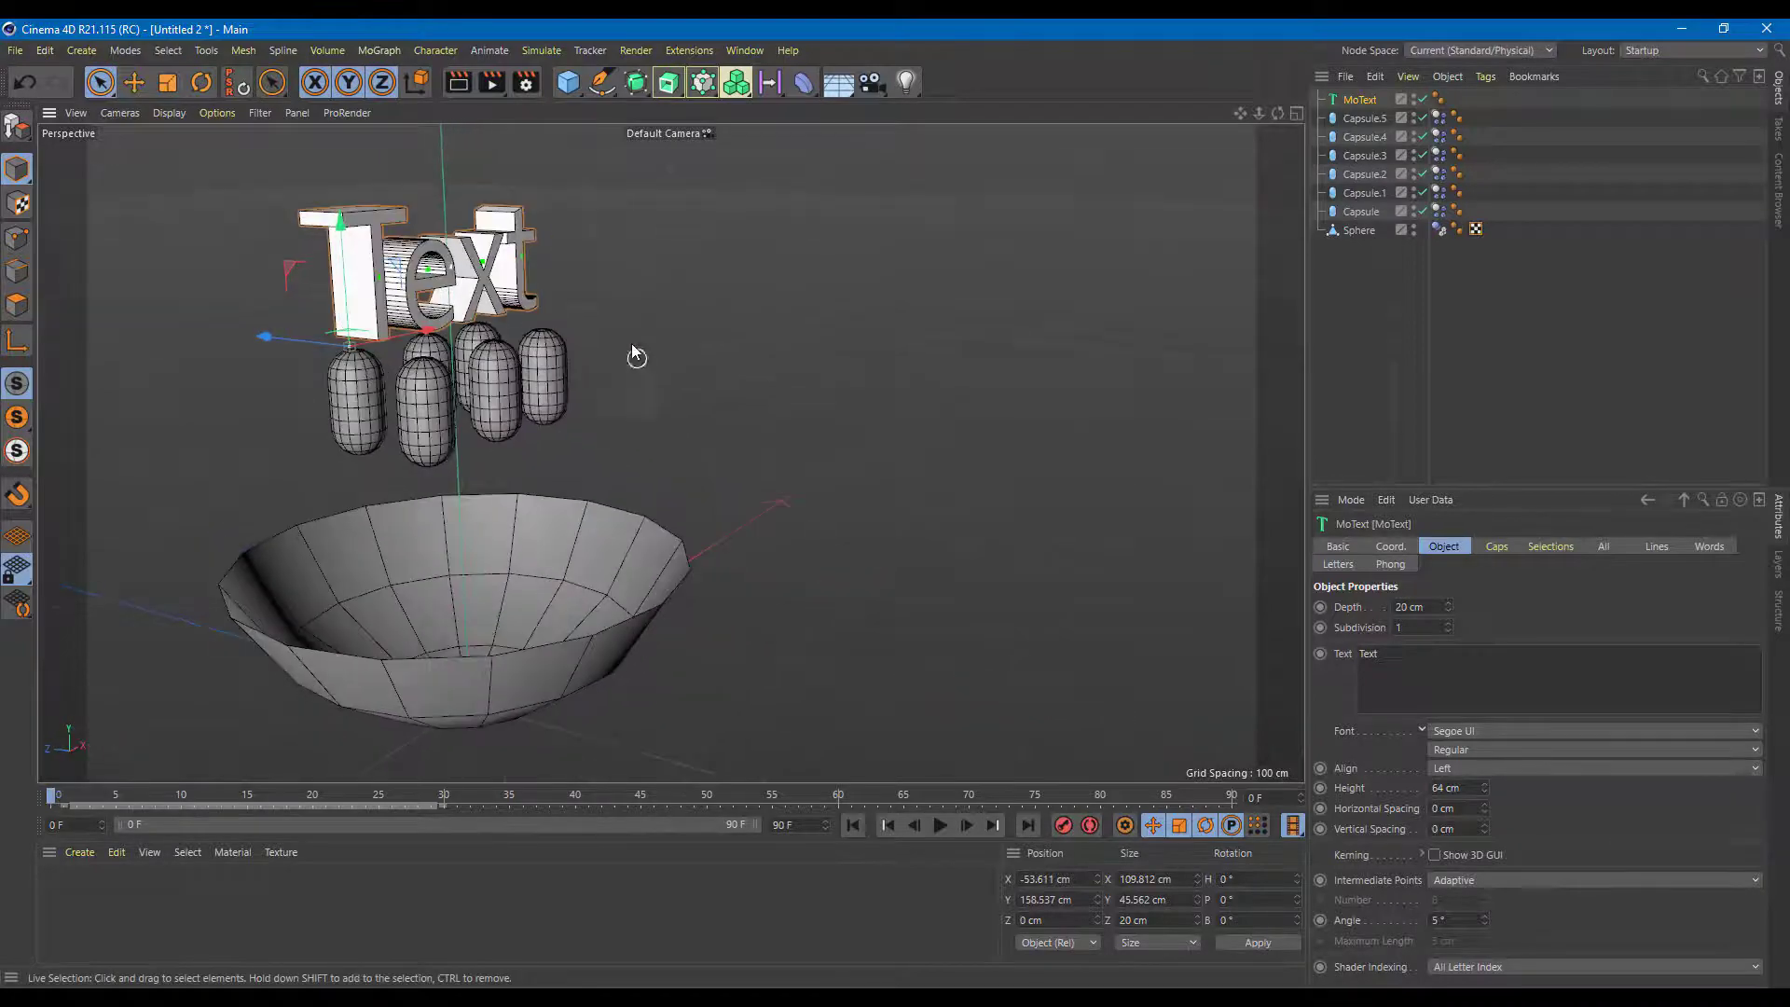
# Add a Rigid Body simulation tag to the MoText object
pyautogui.rightClick(1350, 100)
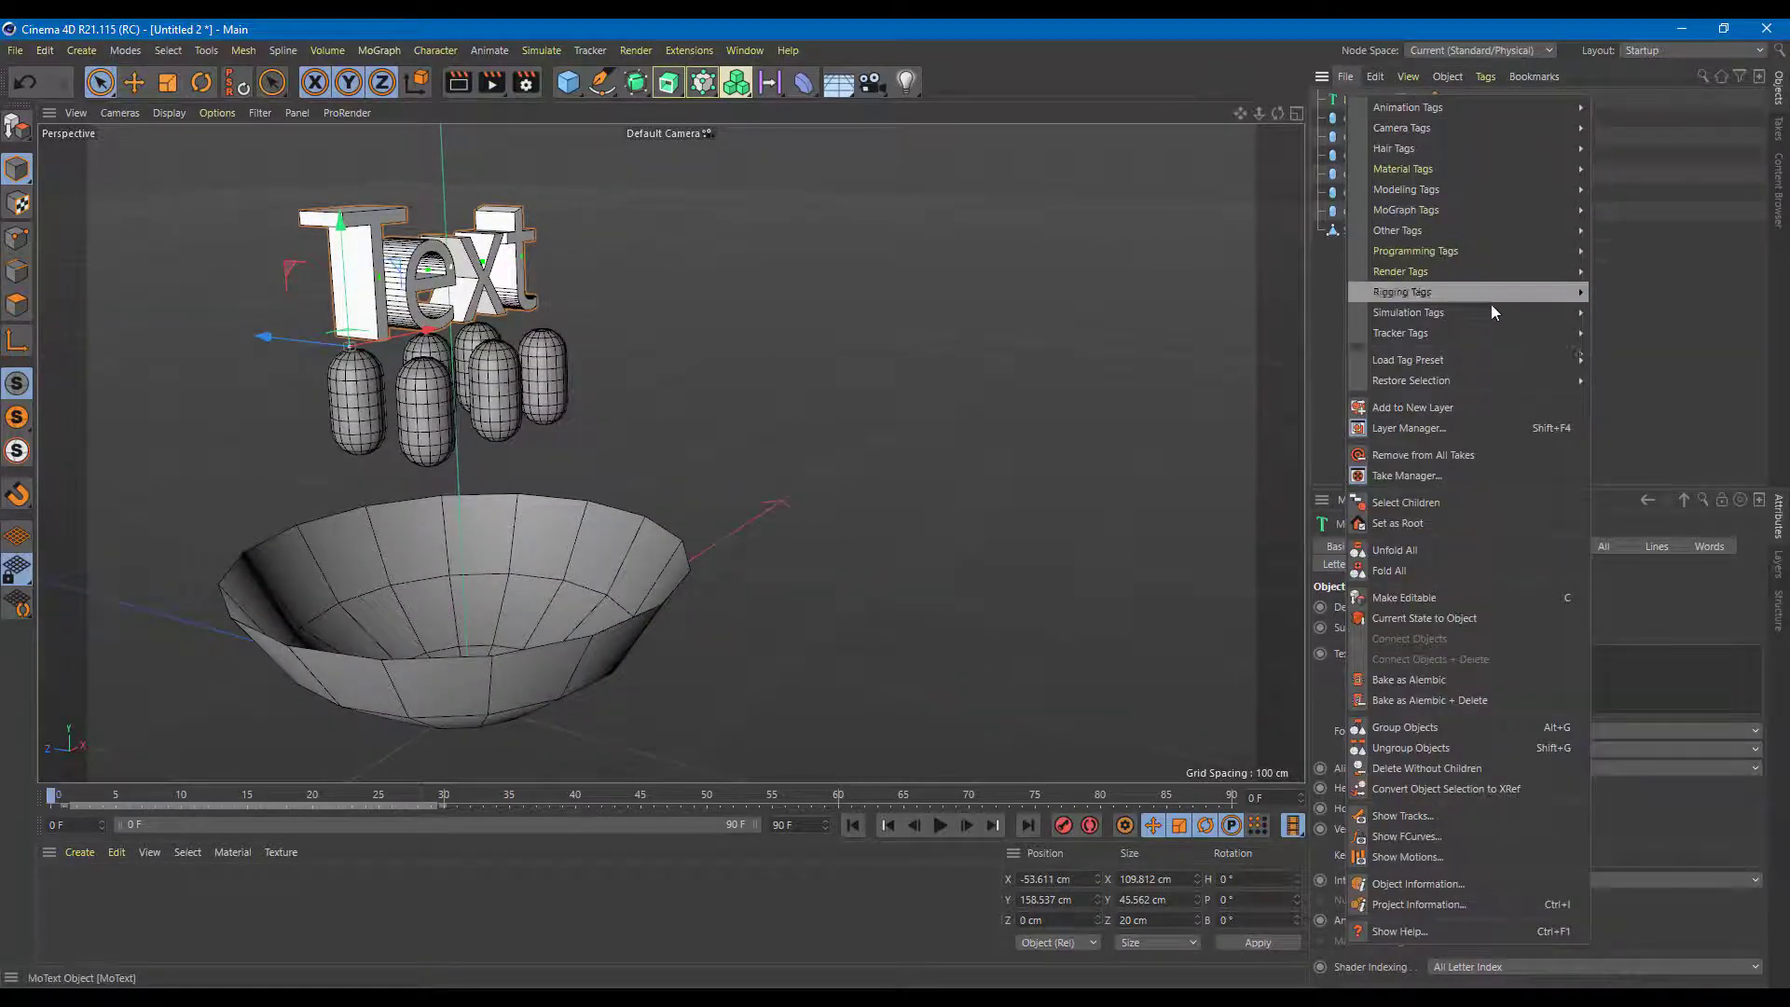
pyautogui.moveTo(1483, 328)
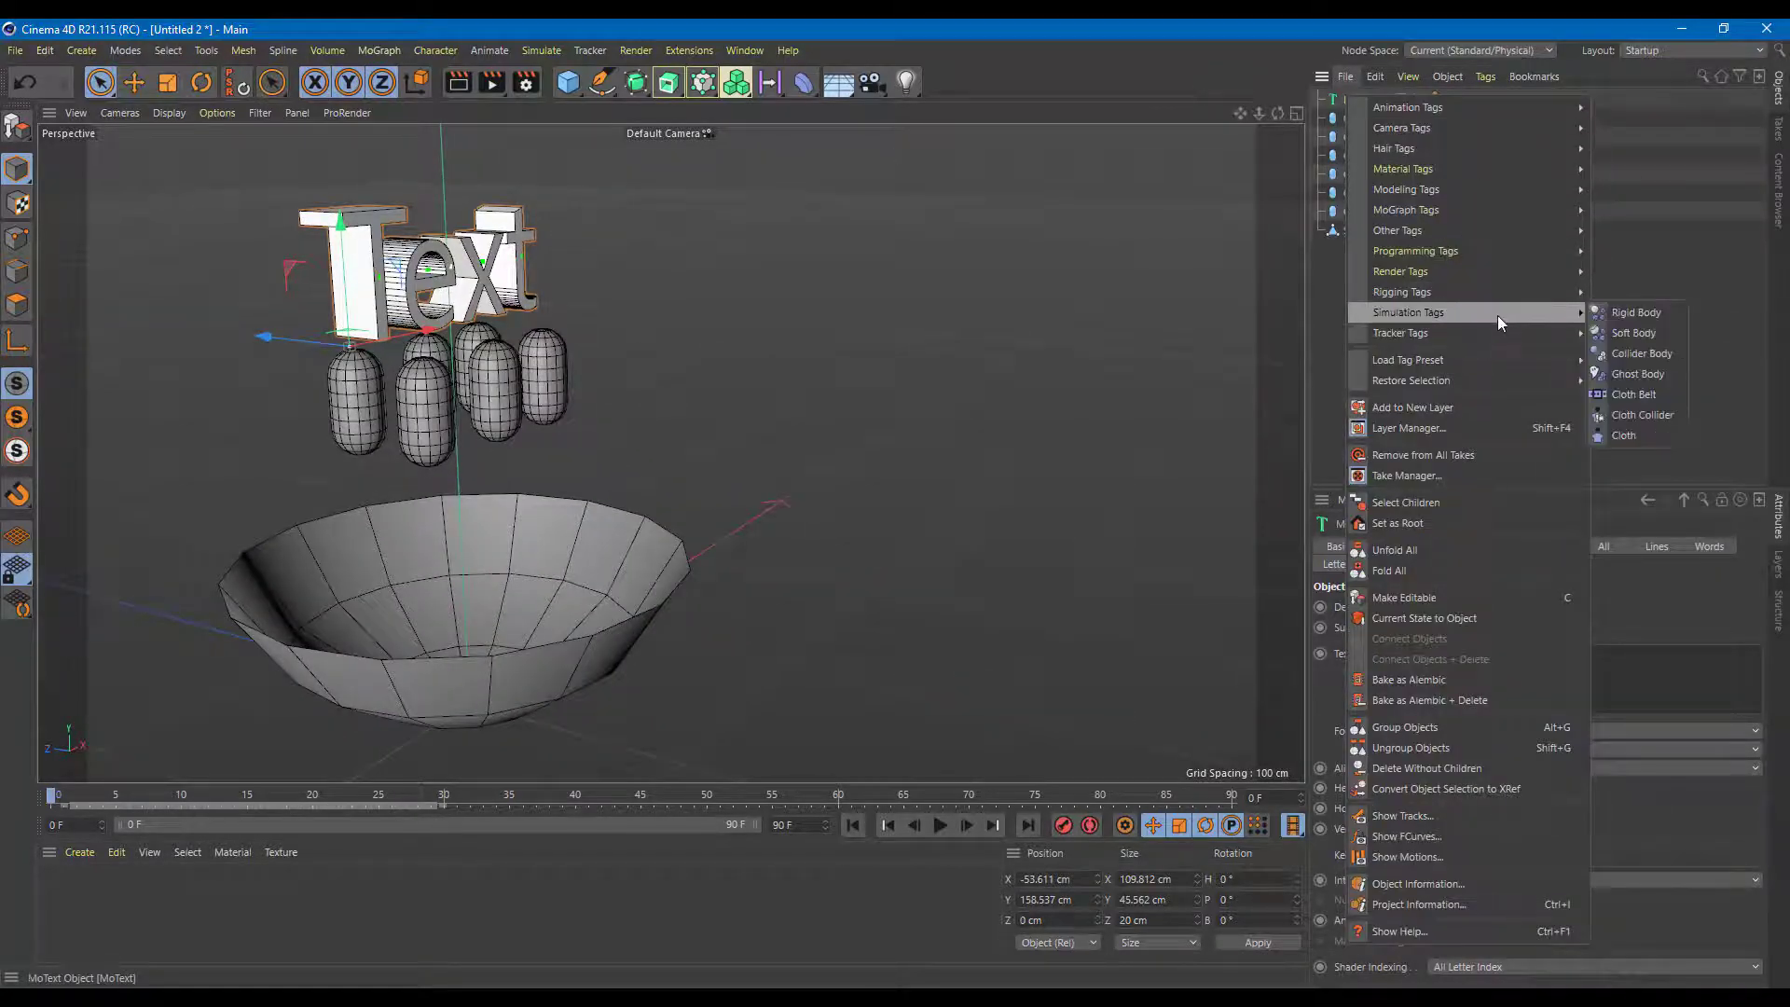
pyautogui.click(1645, 315)
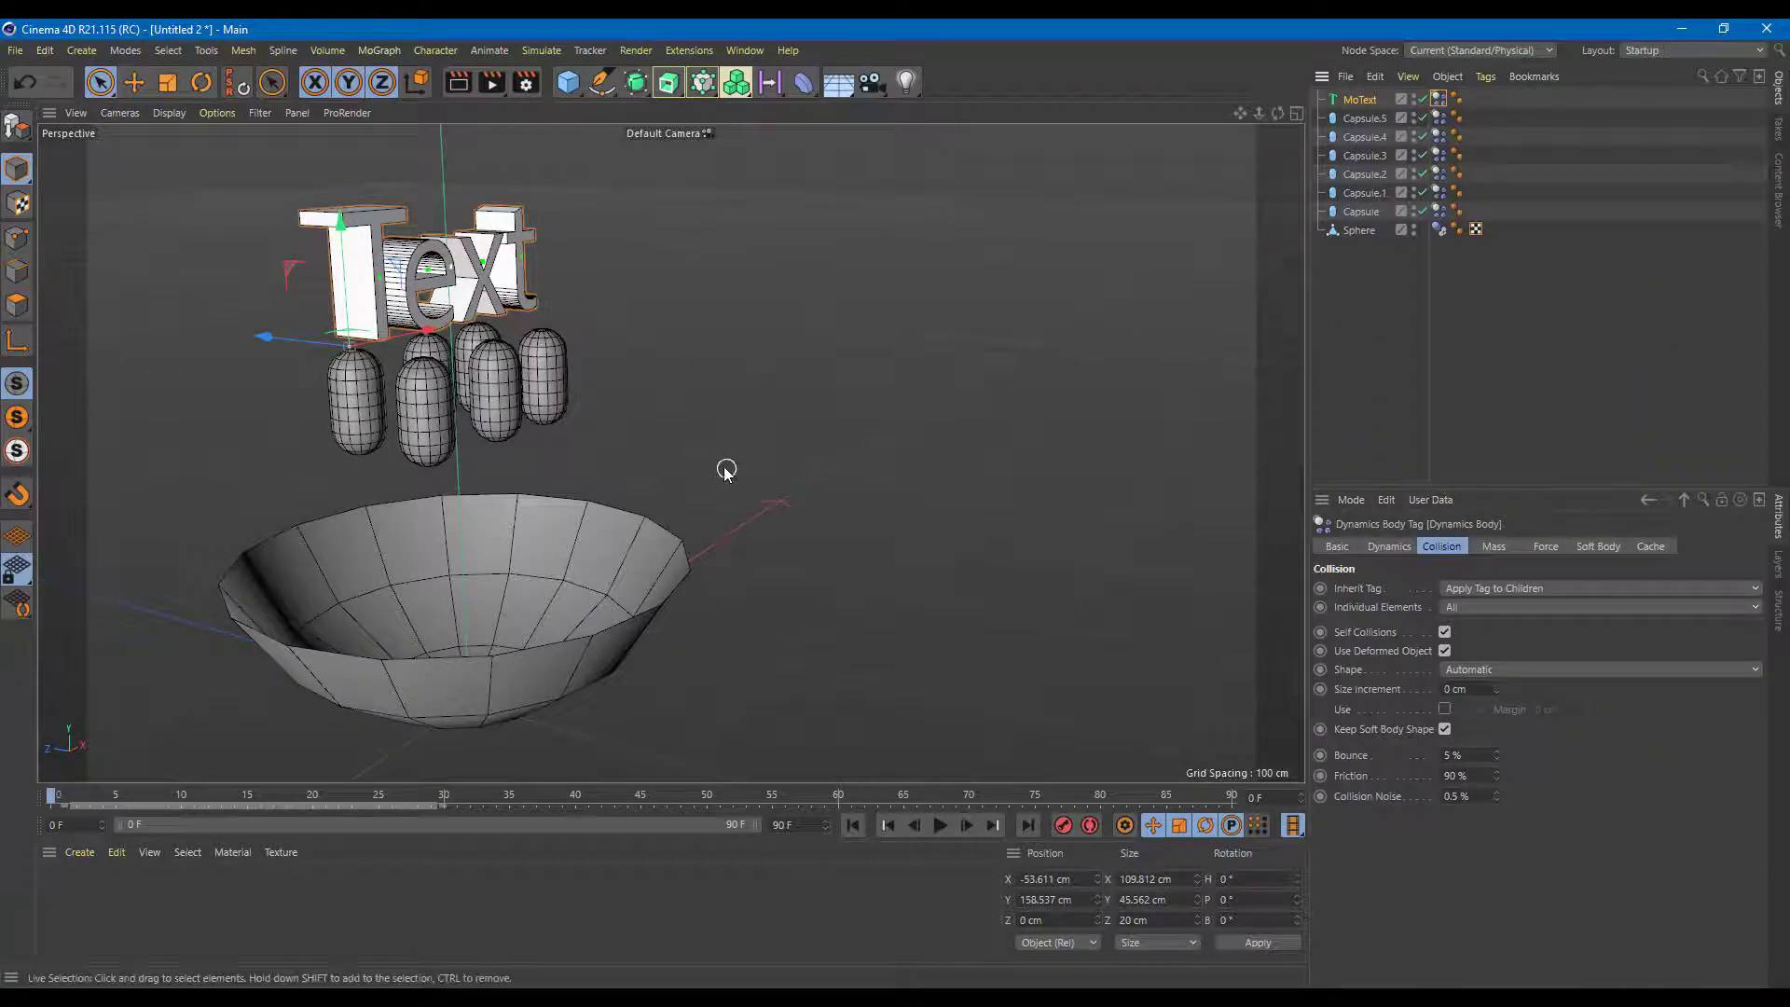
# Play the simulation to examine how the letters fall into the bowl, and rewind to frame 0
pyautogui.click(937, 832)
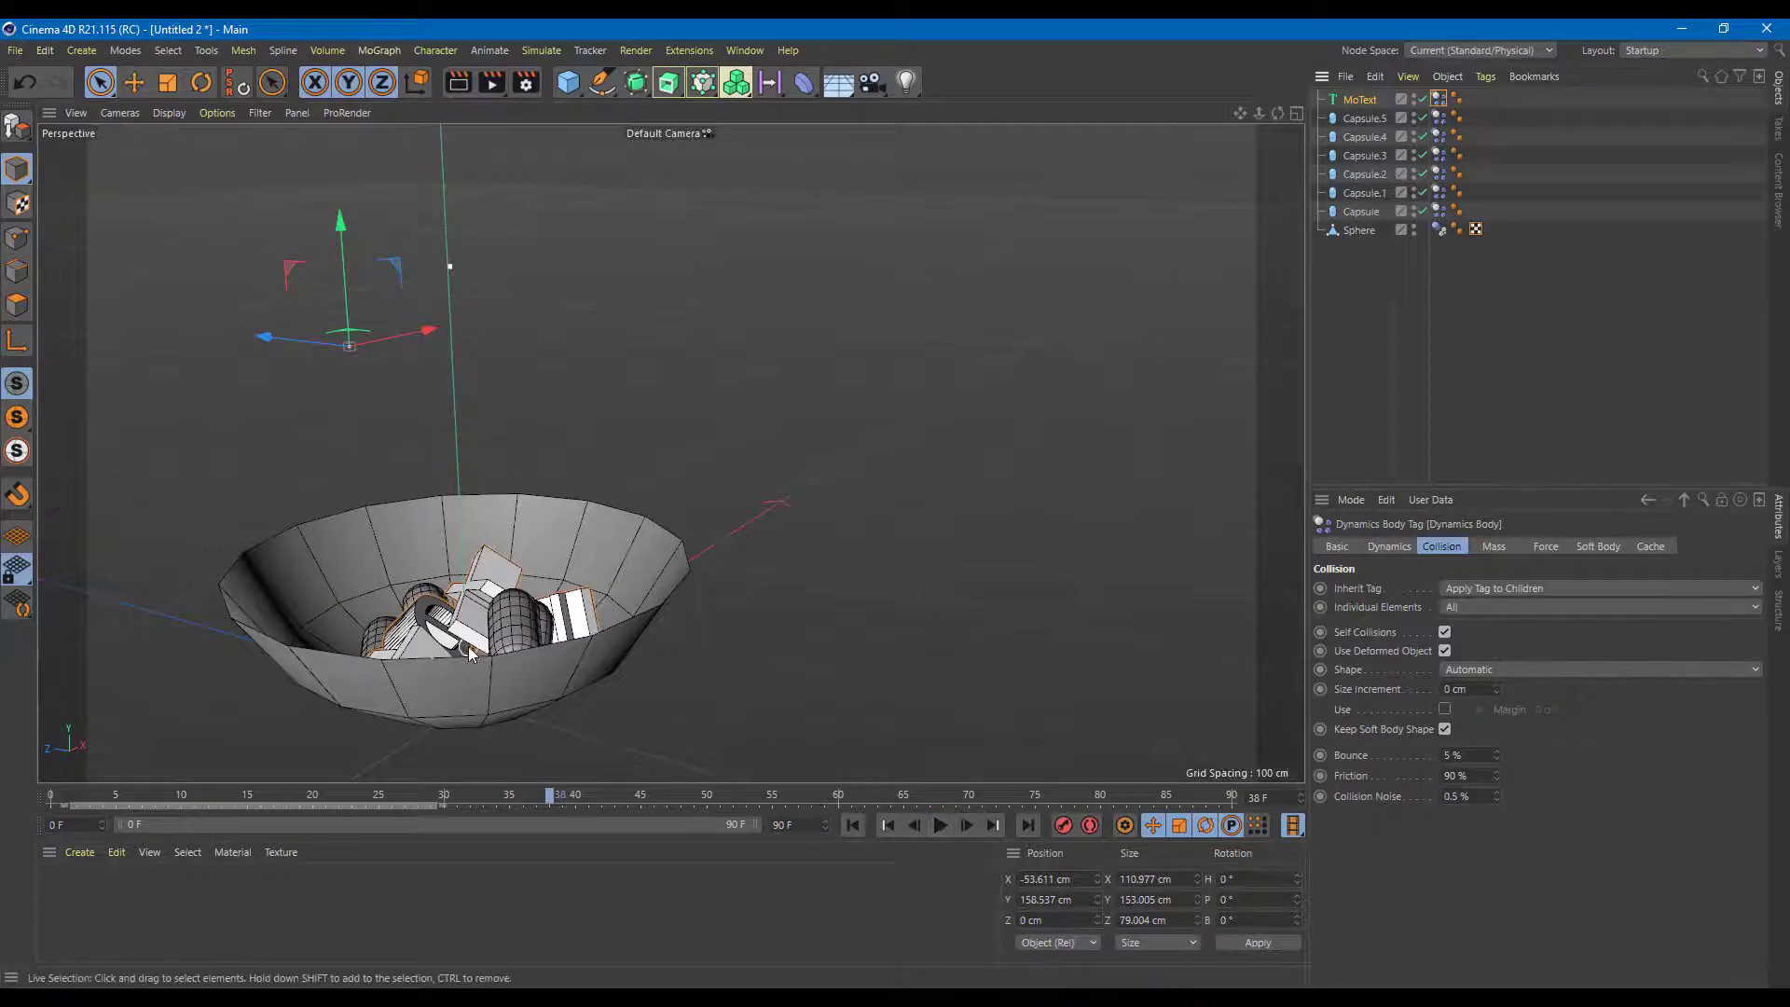
pyautogui.scroll(3, 475, 653)
pyautogui.keyDown('alt'); pyautogui.moveTo(612, 574); pyautogui.dragTo(649, 508); pyautogui.keyUp('alt')
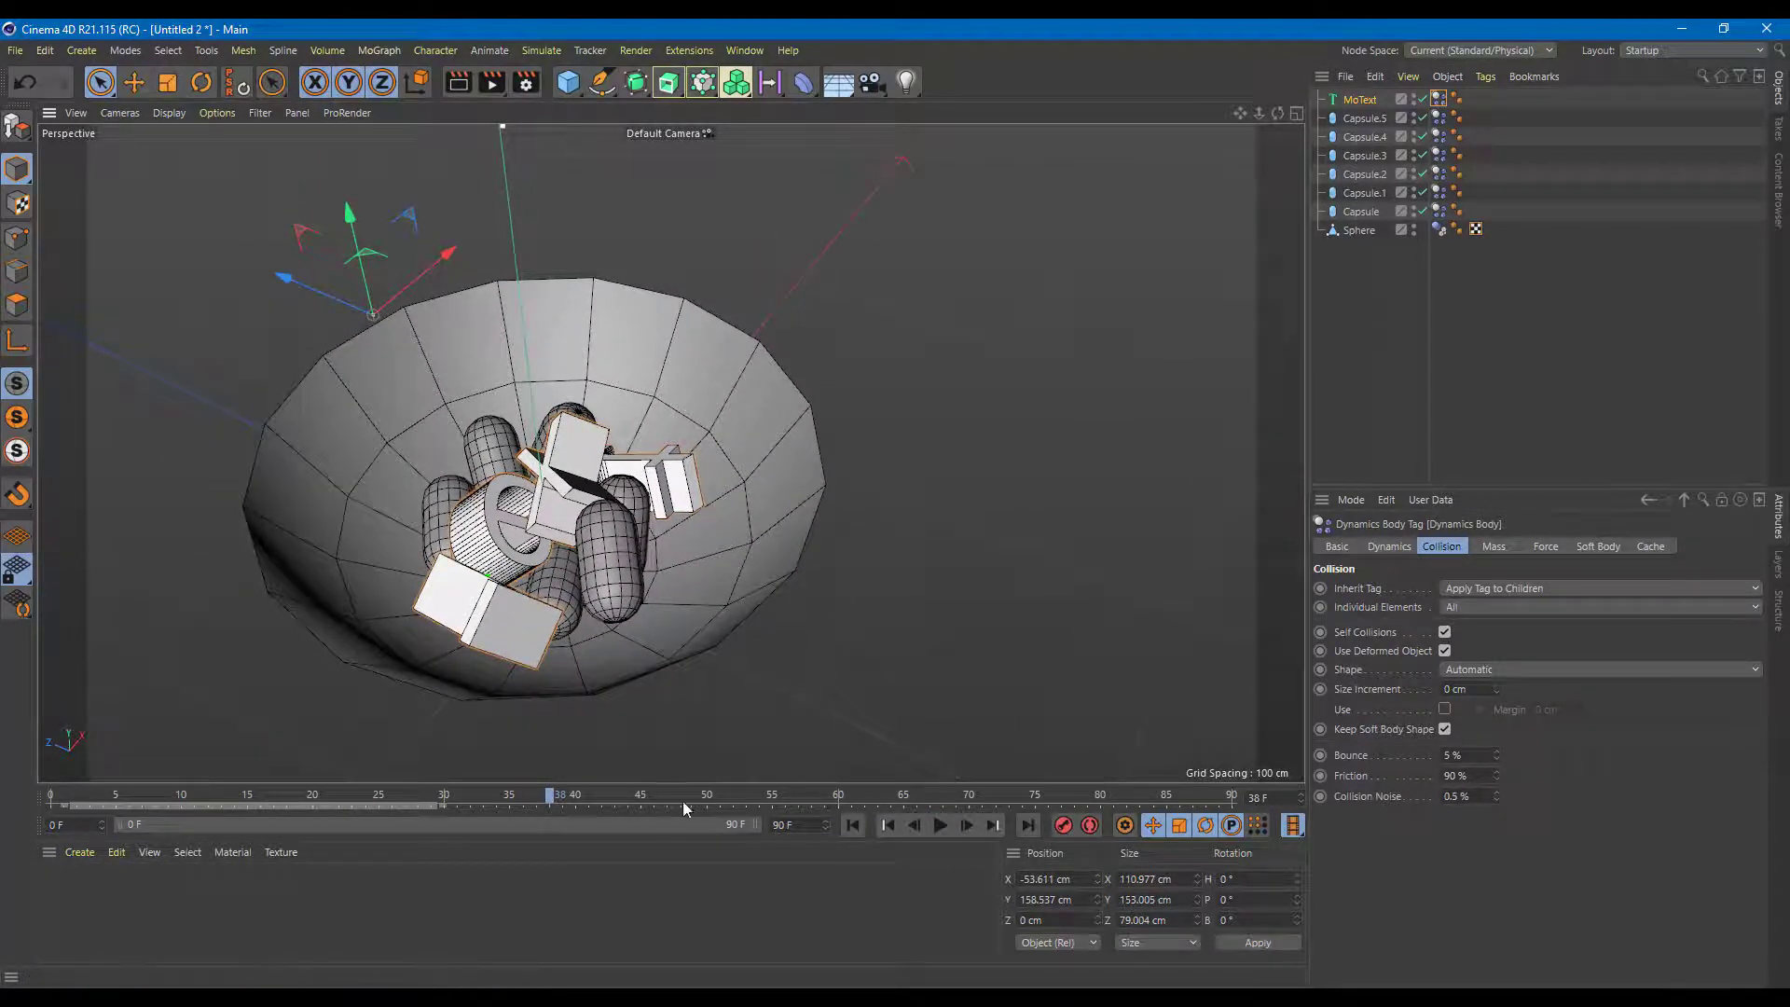
pyautogui.moveTo(277, 796); pyautogui.dragTo(2, 813)
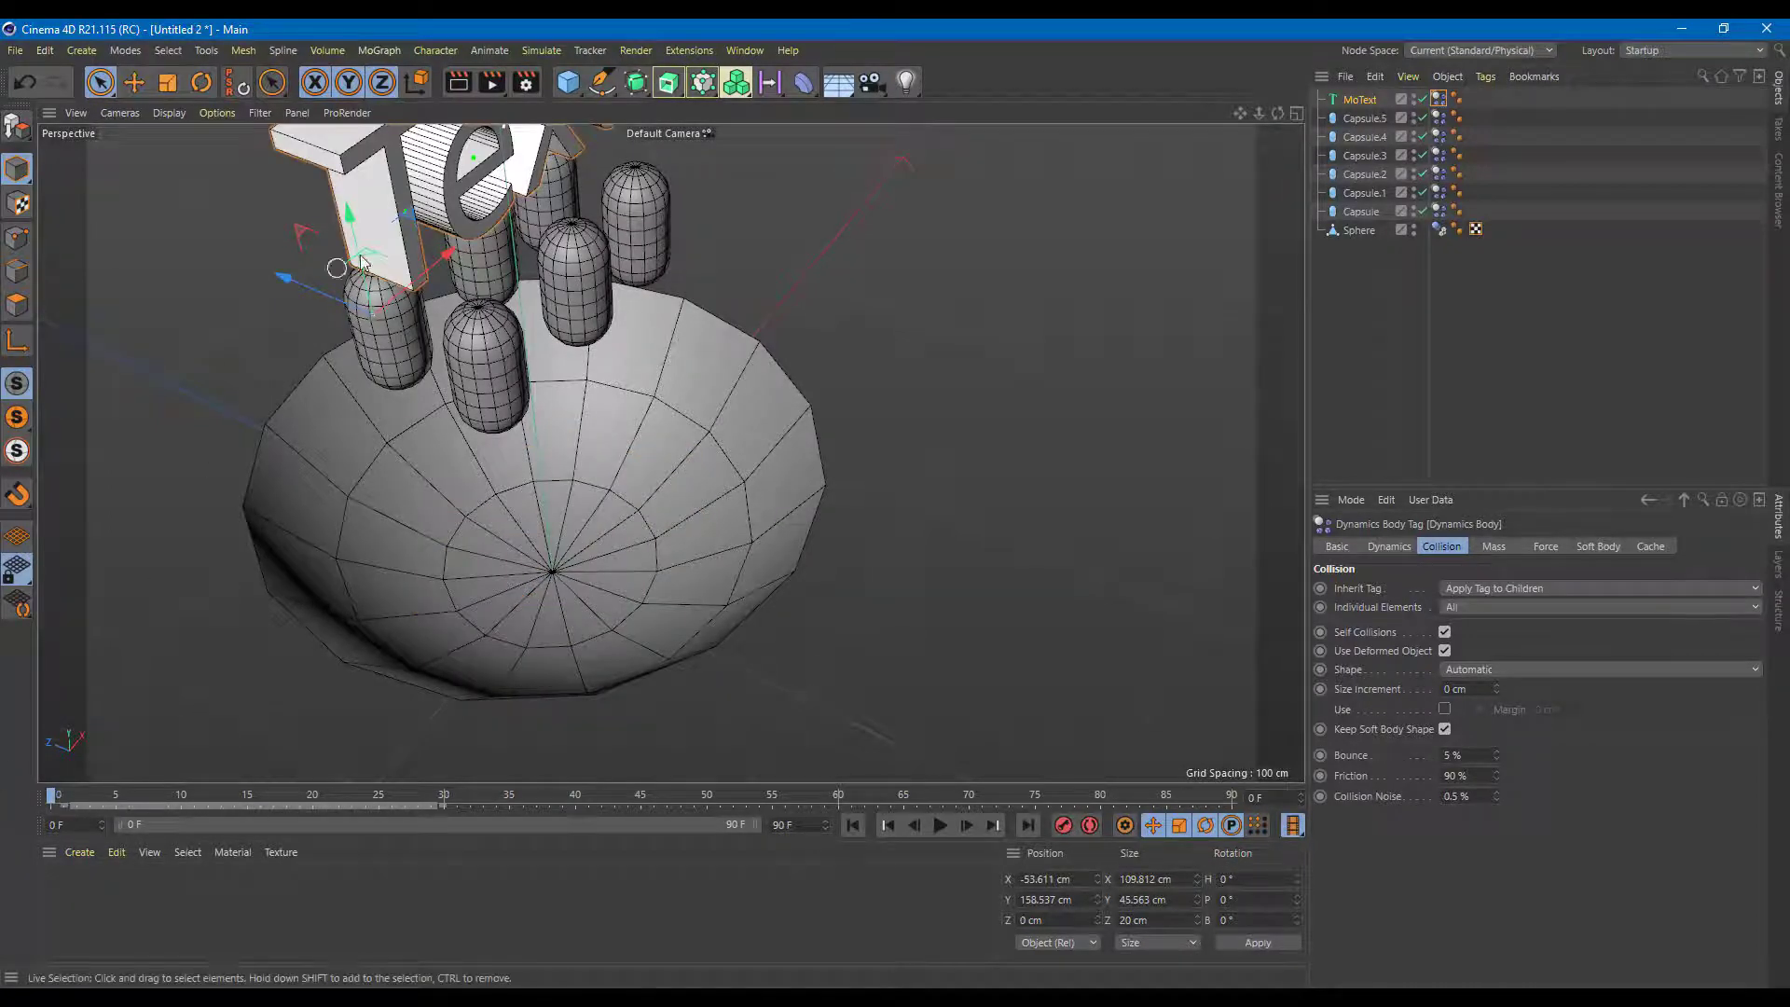
# Set Individual Elements to Off in the collision settings of the text's dynamics tag
pyautogui.keyDown('alt'); pyautogui.moveTo(770, 198); pyautogui.dragTo(770, 170); pyautogui.keyUp('alt')
pyautogui.keyDown('alt'); pyautogui.moveTo(771, 170); pyautogui.dragTo(753, 311, button='middle'); pyautogui.keyUp('alt')
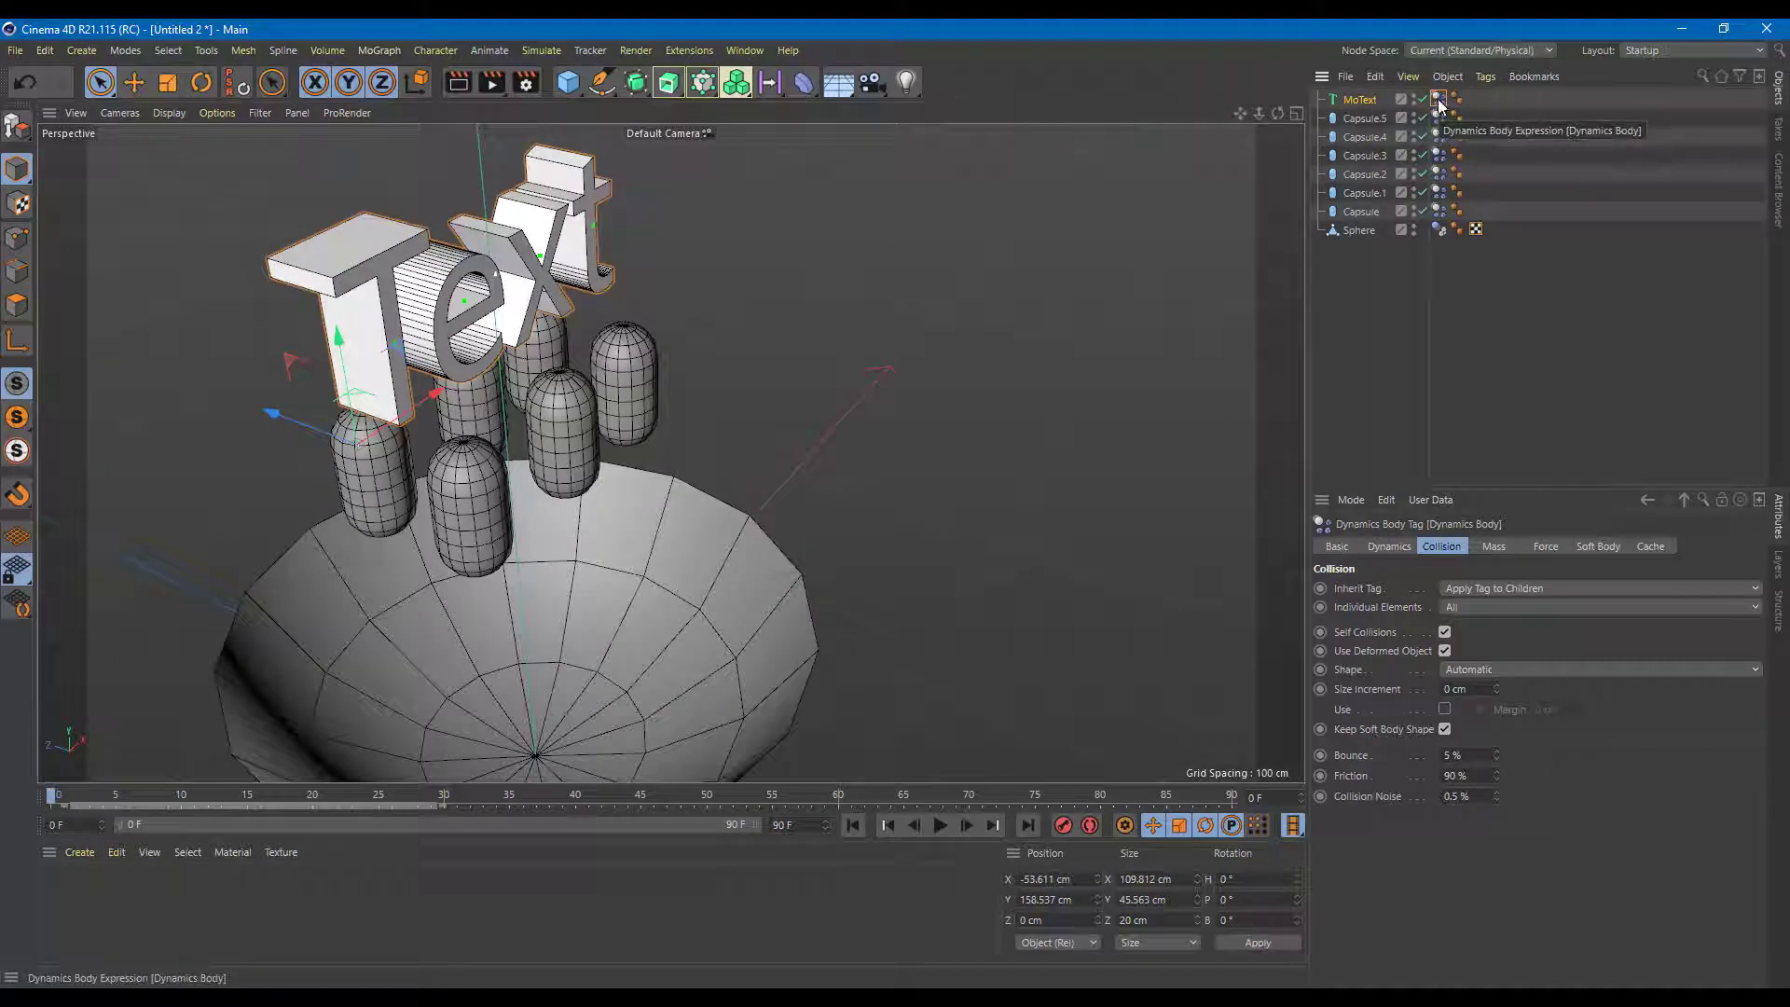
pyautogui.click(1456, 607)
pyautogui.click(1462, 628)
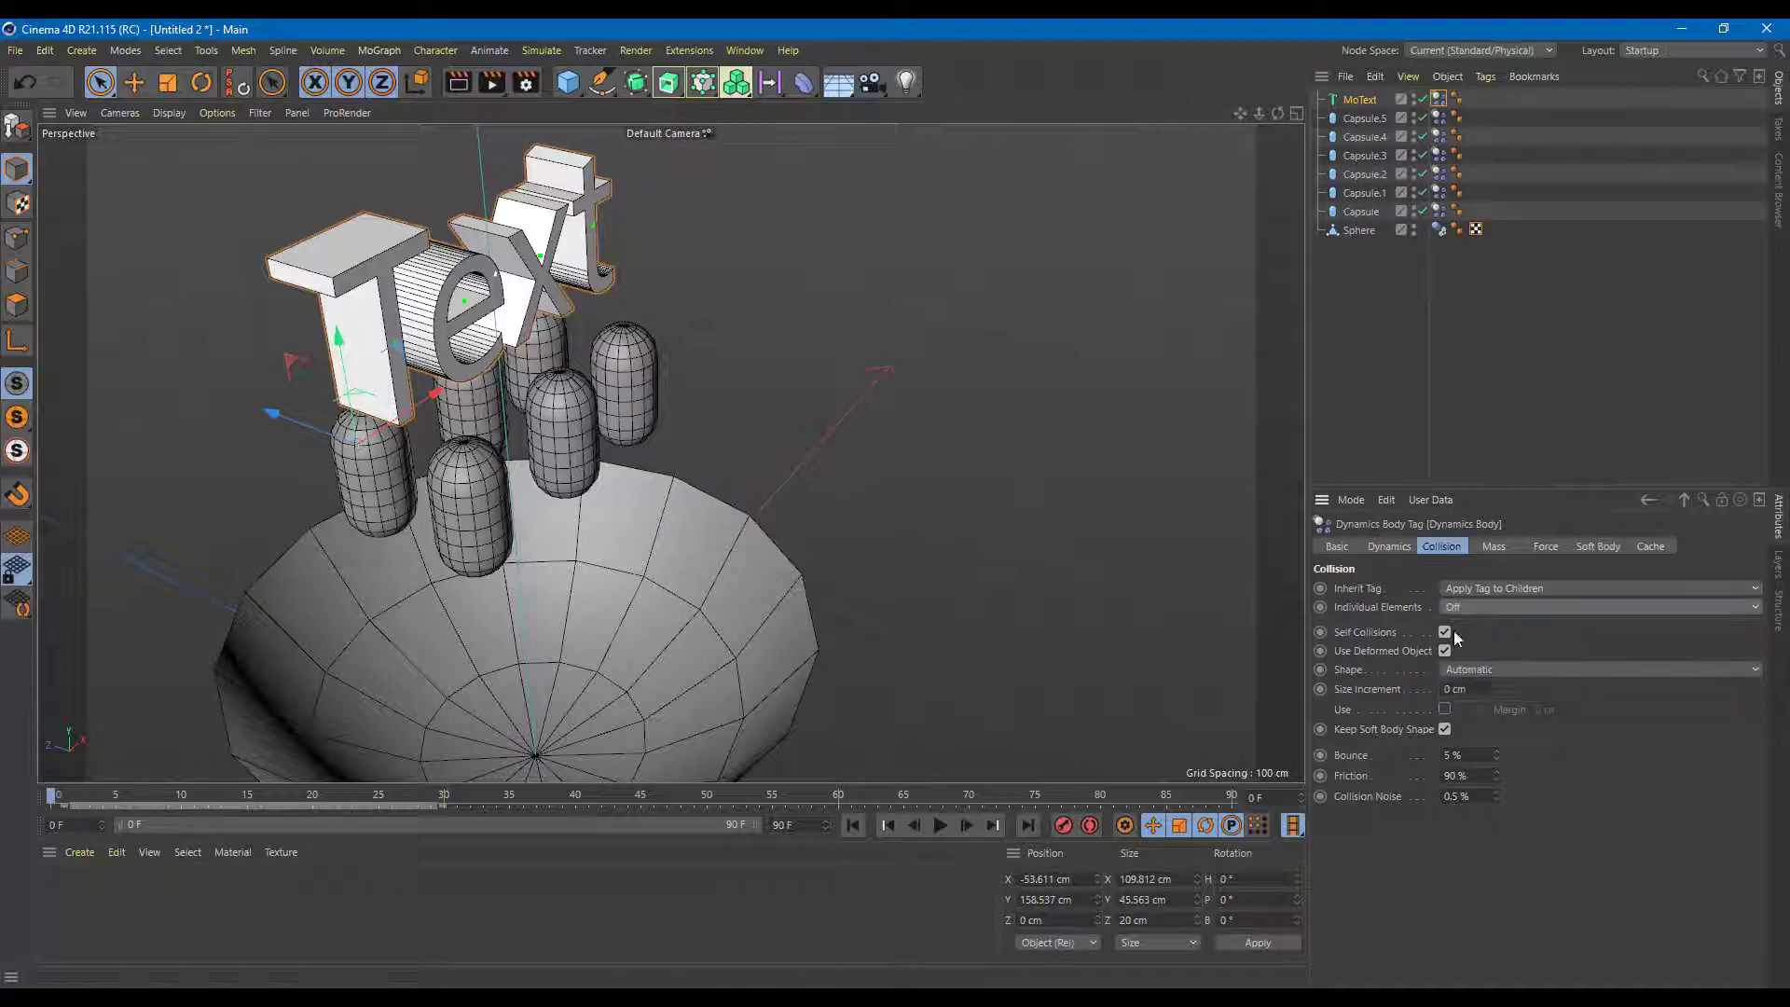
# Play the simulation twice from frame 0 to examine how the whole text falls into the bowl
pyautogui.click(934, 826)
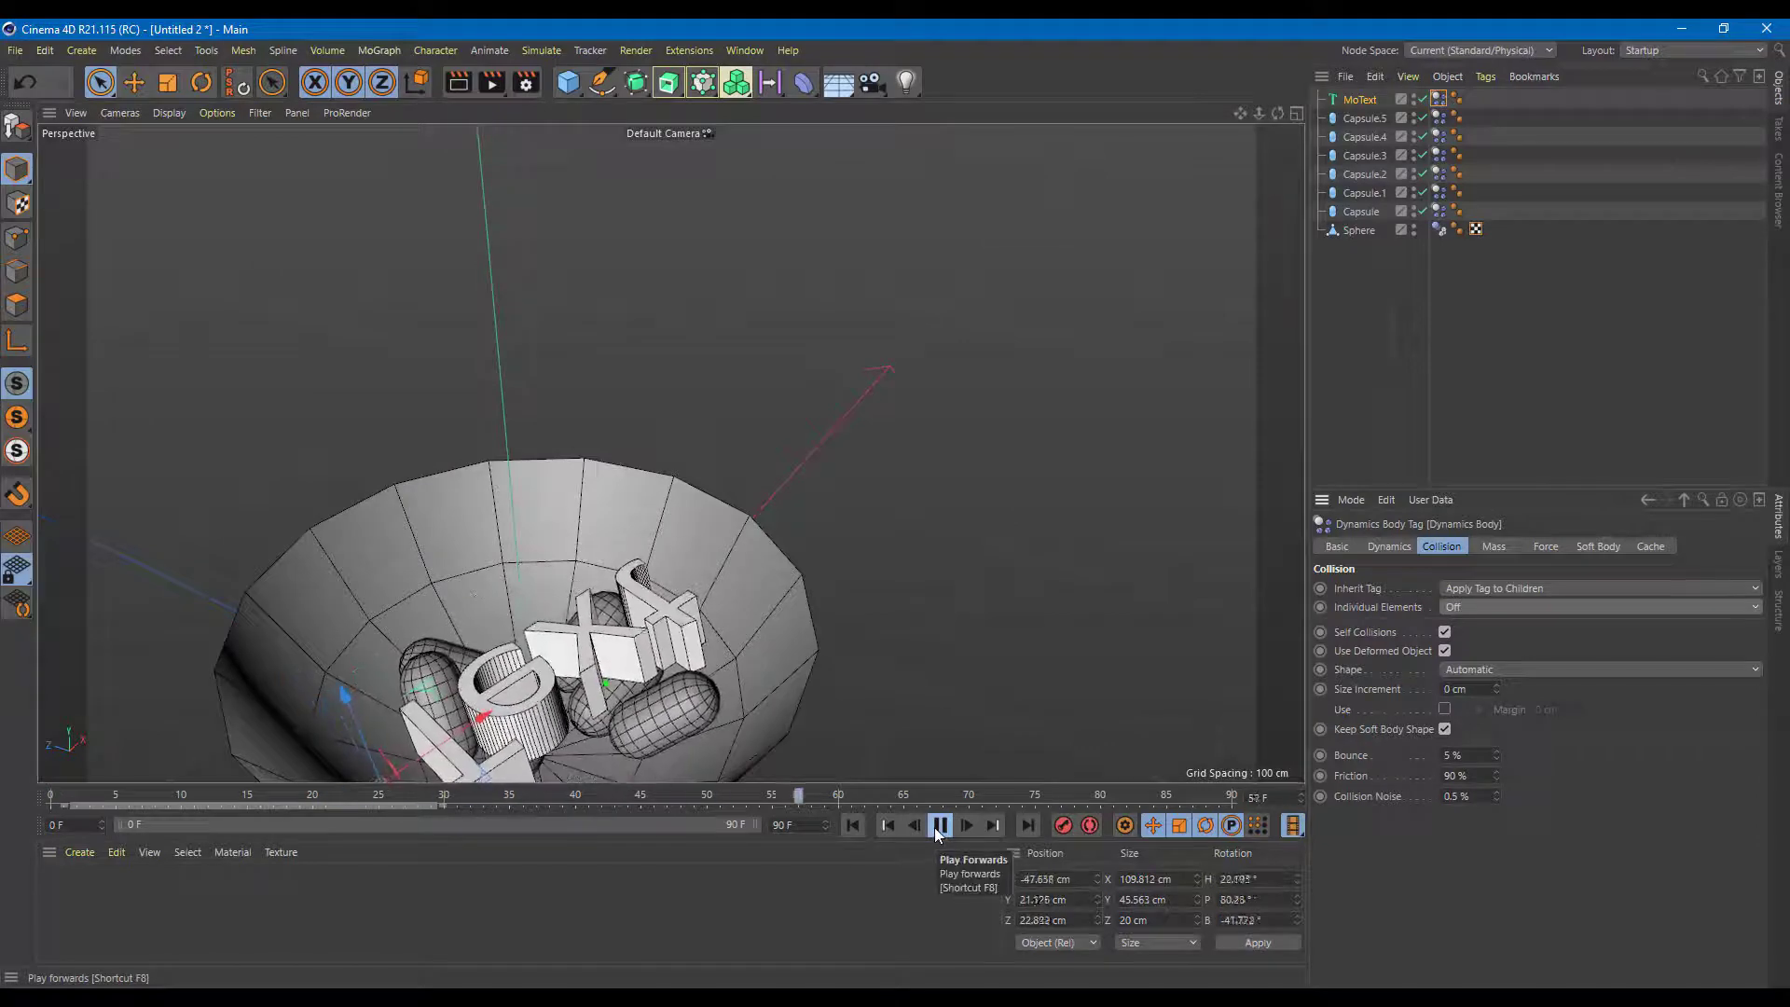
pyautogui.click(939, 826)
pyautogui.moveTo(434, 796); pyautogui.dragTo(2, 735)
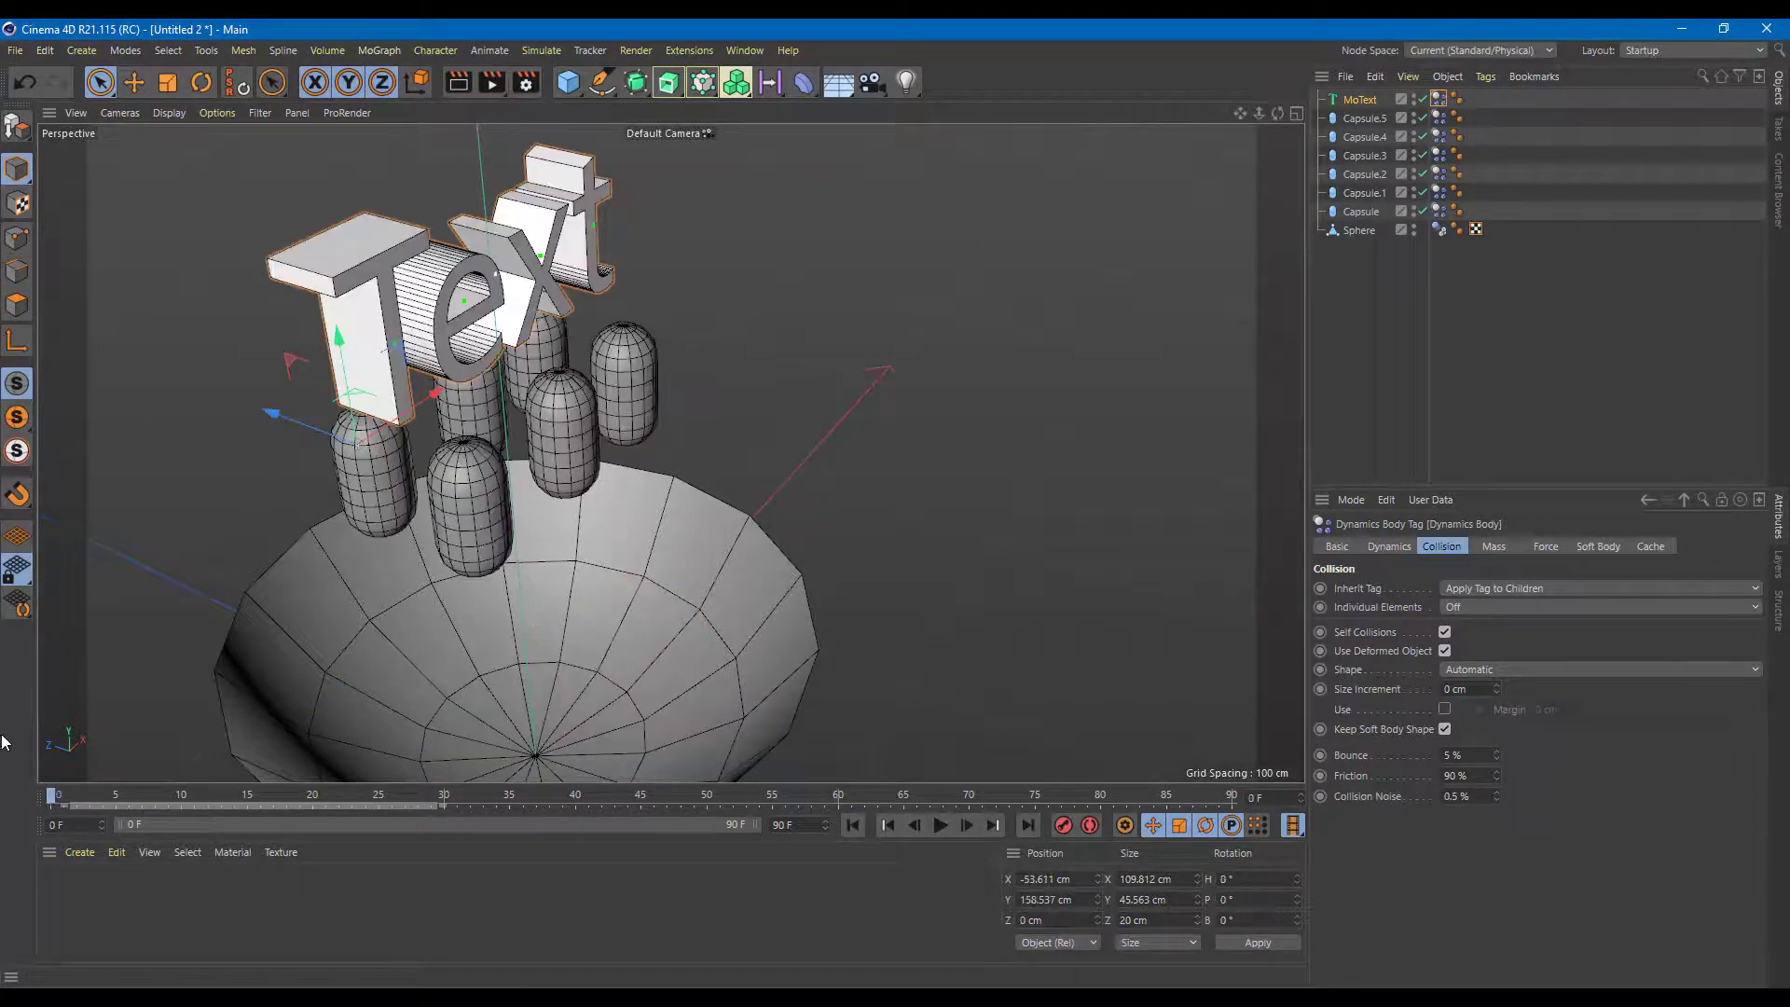
pyautogui.click(941, 825)
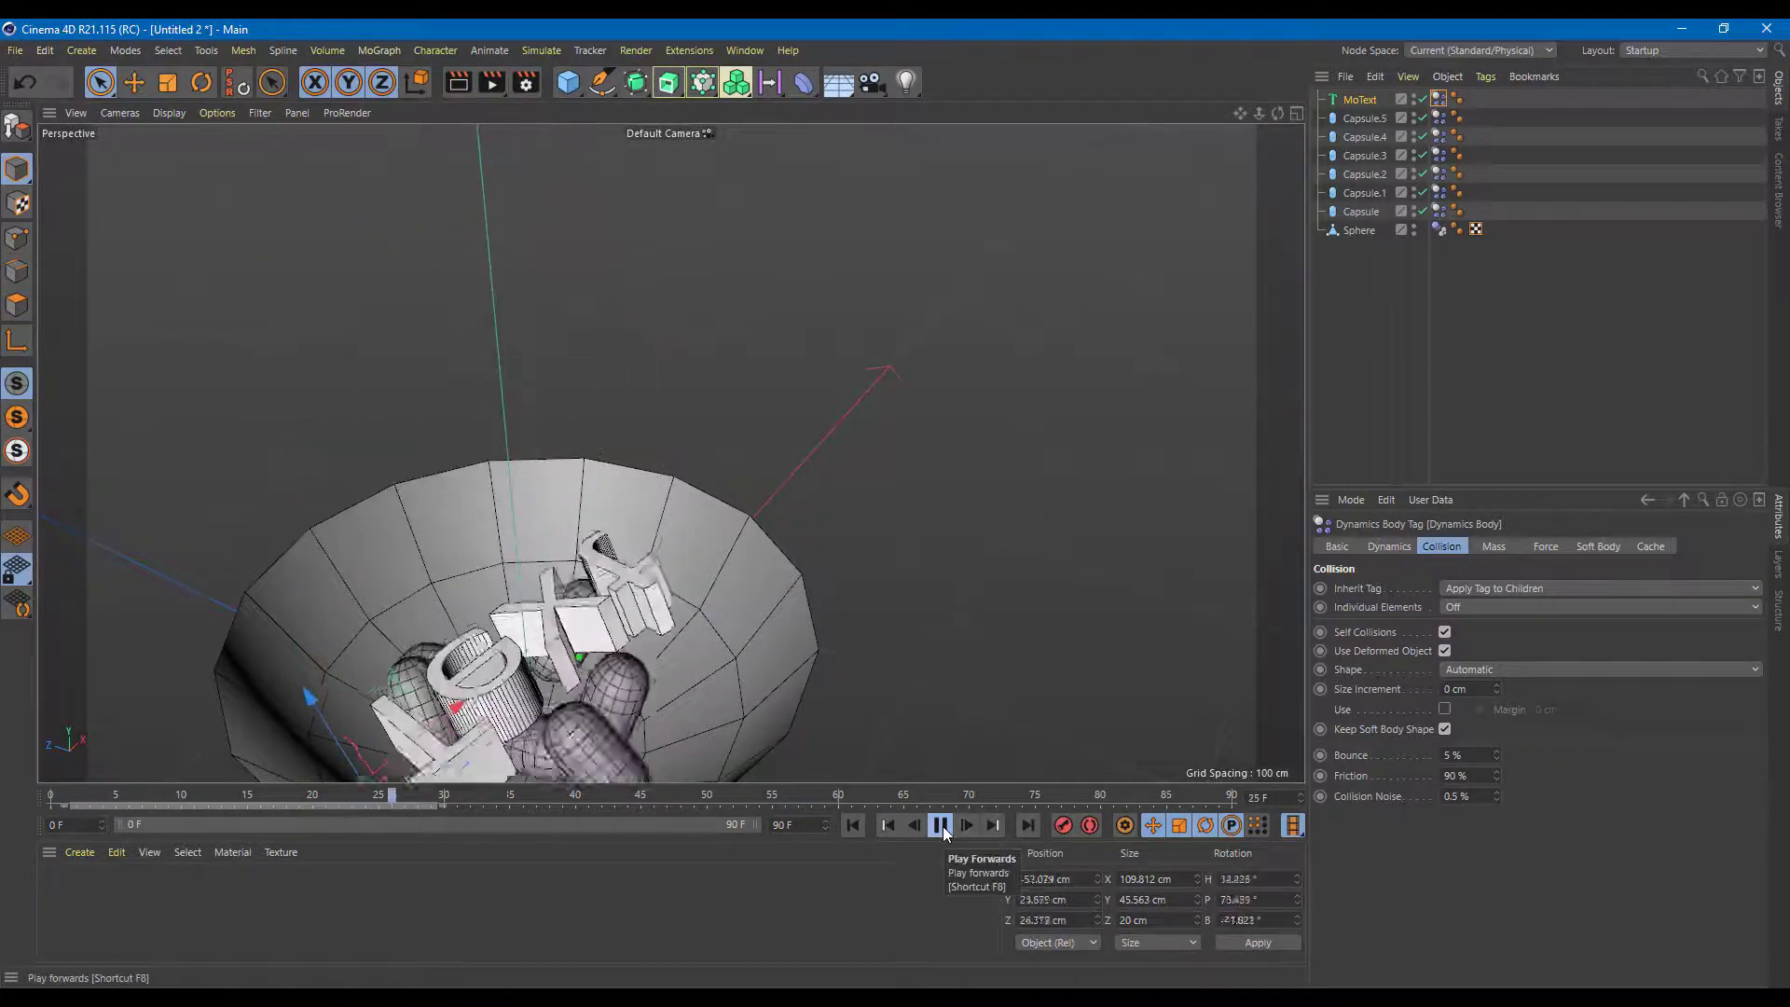
pyautogui.click(943, 826)
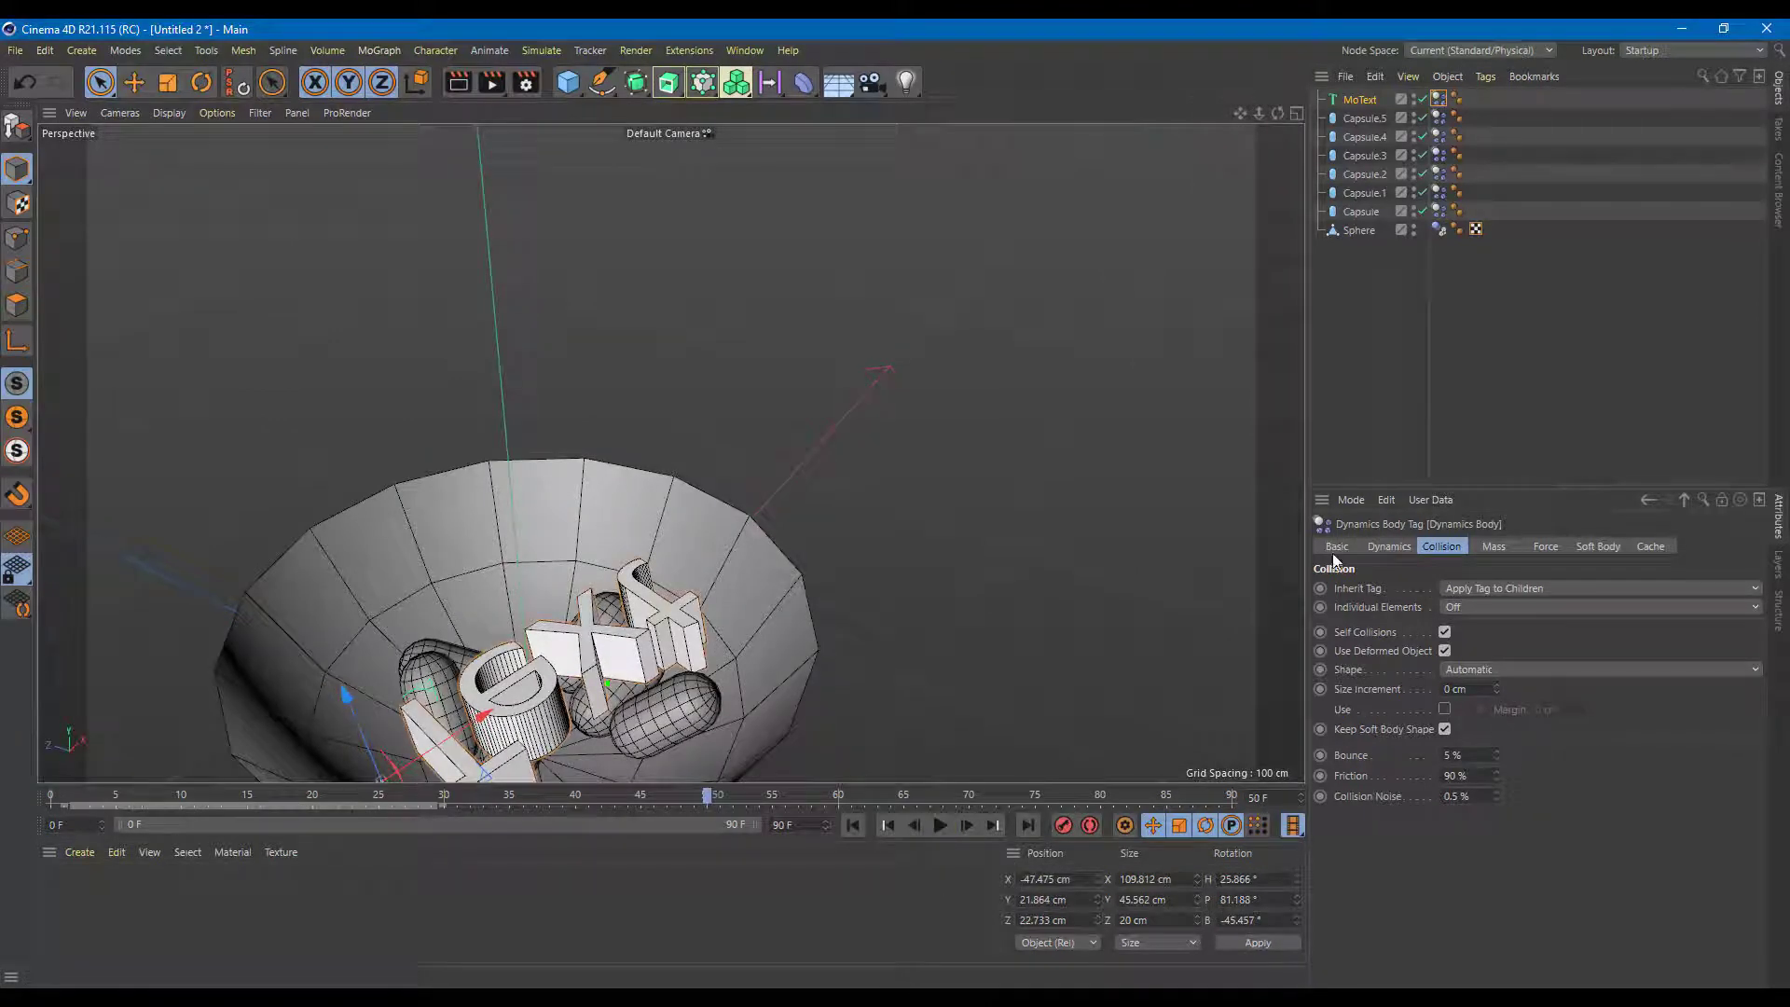